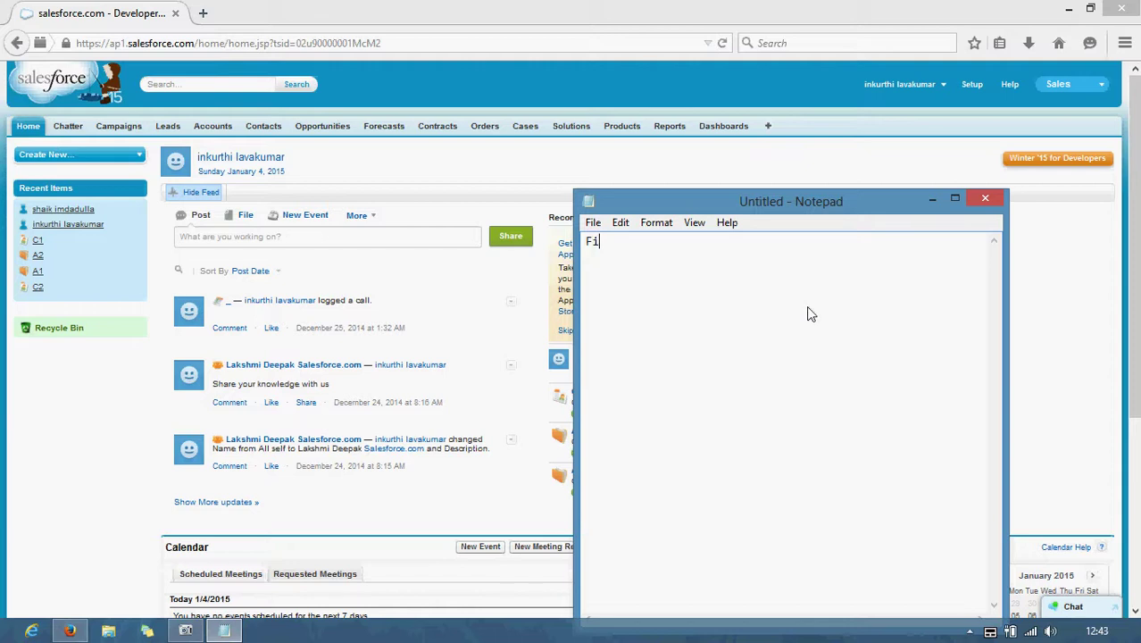
- Write the heading "Field Dependencies and Record Types" on three lines in the note and maximize the window
type("pendencies")
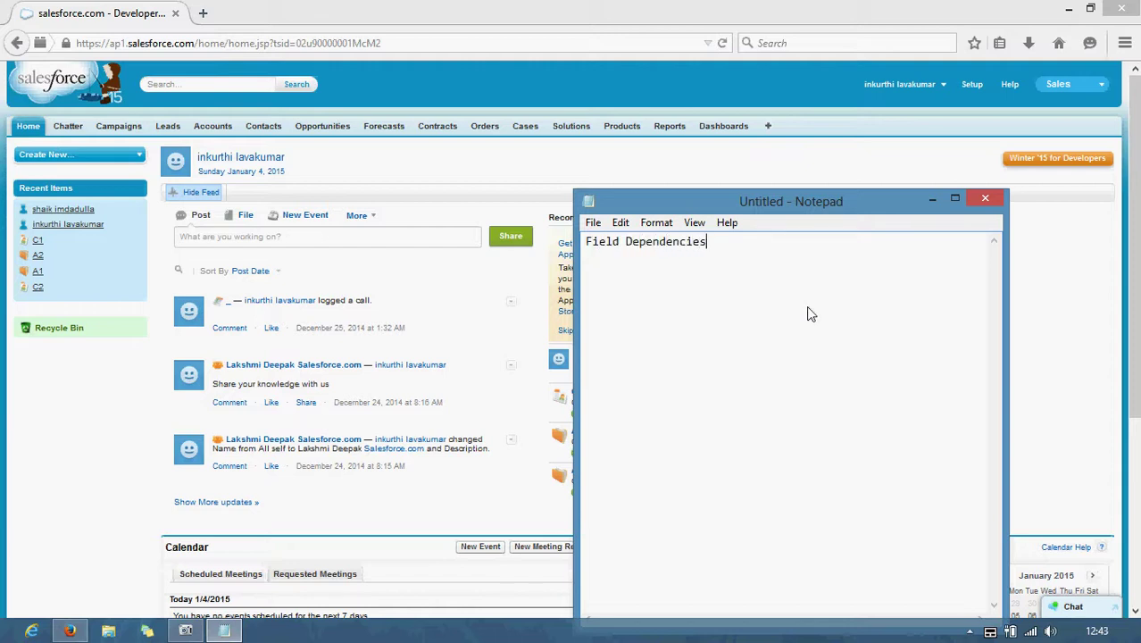
type("andf")
type("pes")
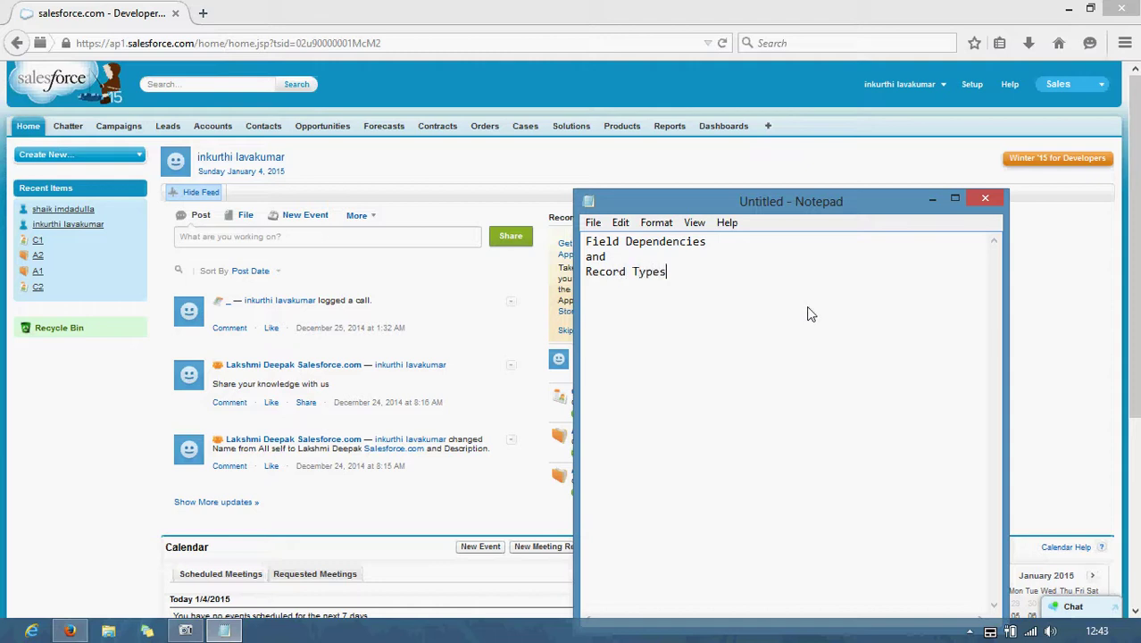
left_click(955, 197)
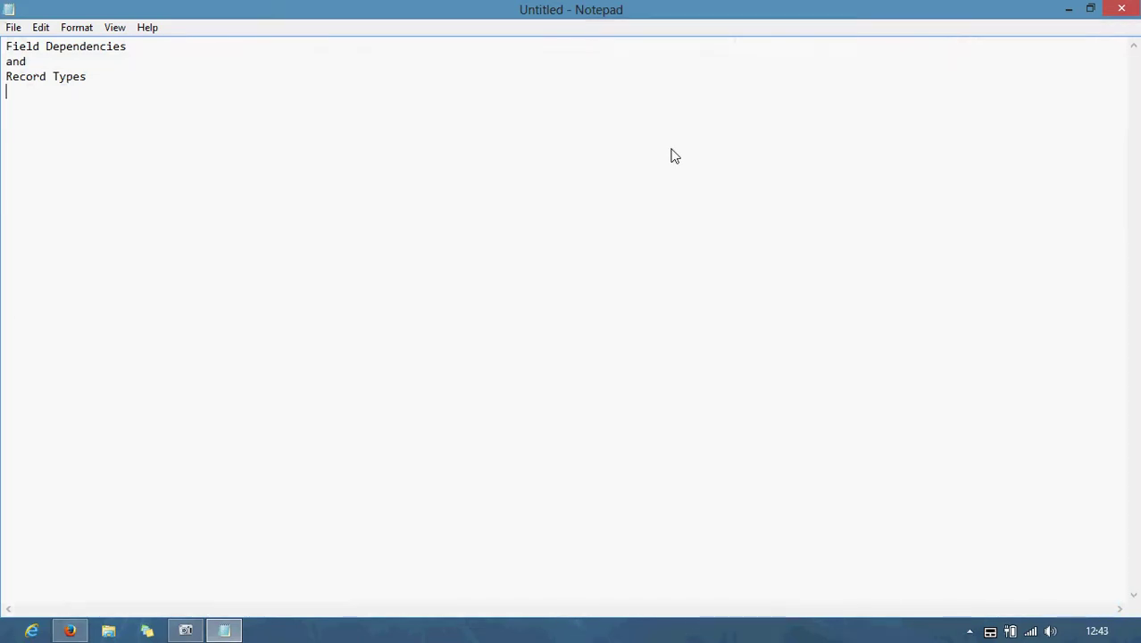
key("Return")
- Clear all text from the note and open Paint with a blank canvas
key("ctrl+a")
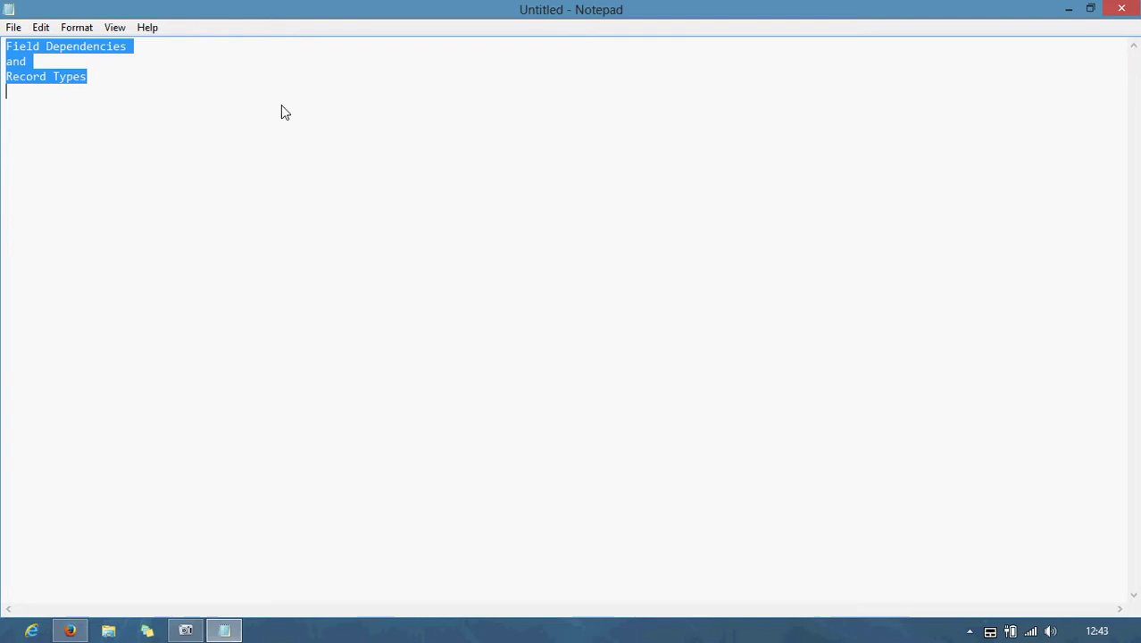
key("Delete")
key("super")
type("paint")
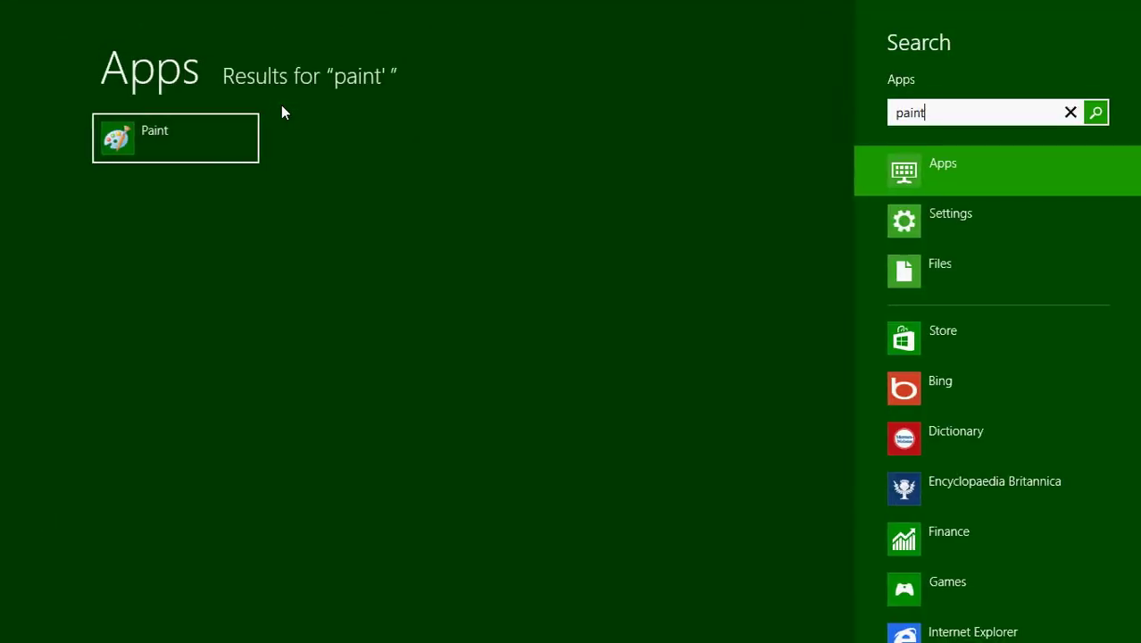
key("Escape")
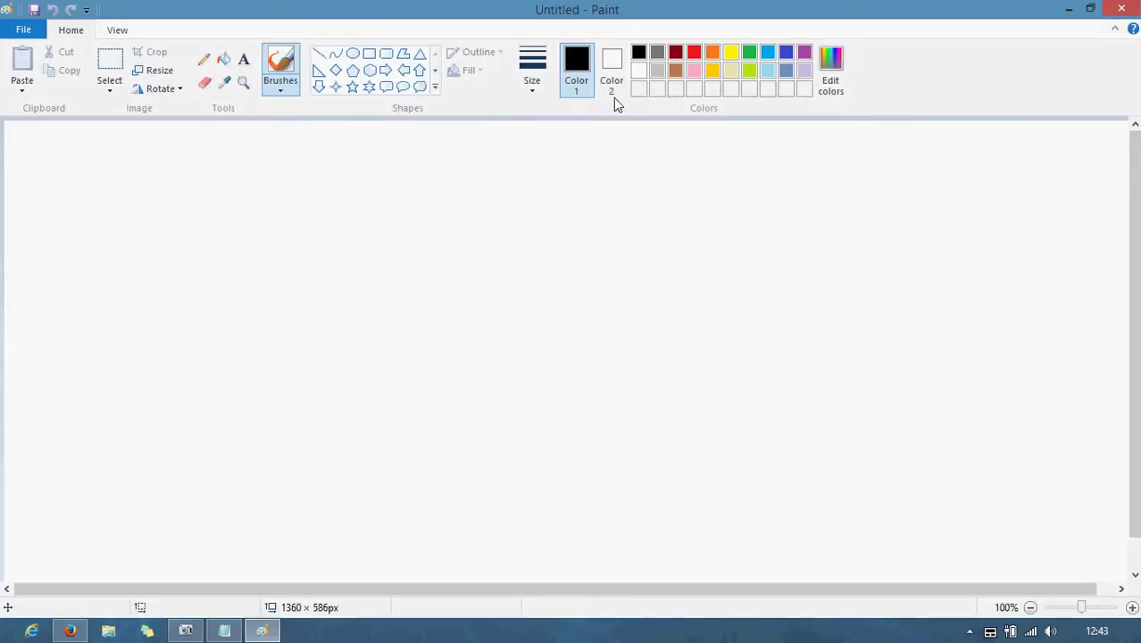
- Draw a circled letter I and, beside it, a larger circle containing I1 and I2
mouse_move(111, 161)
left_mouse_down()
mouse_move(109, 190)
mouse_move(214, 203)
mouse_move(127, 154)
mouse_move(125, 179)
mouse_move(152, 208)
mouse_move(171, 162)
left_mouse_up()
left_click_drag(133, 215, 184, 214)
mouse_move(338, 150)
left_mouse_down()
mouse_move(259, 227)
mouse_move(415, 284)
mouse_move(377, 174)
mouse_move(340, 150)
mouse_move(315, 195)
mouse_move(325, 166)
mouse_move(332, 196)
left_mouse_up()
left_click_drag(345, 162, 345, 187)
mouse_move(321, 230)
left_mouse_down()
mouse_move(326, 257)
mouse_move(331, 234)
mouse_move(345, 258)
mouse_move(364, 234)
mouse_move(395, 269)
left_mouse_up()
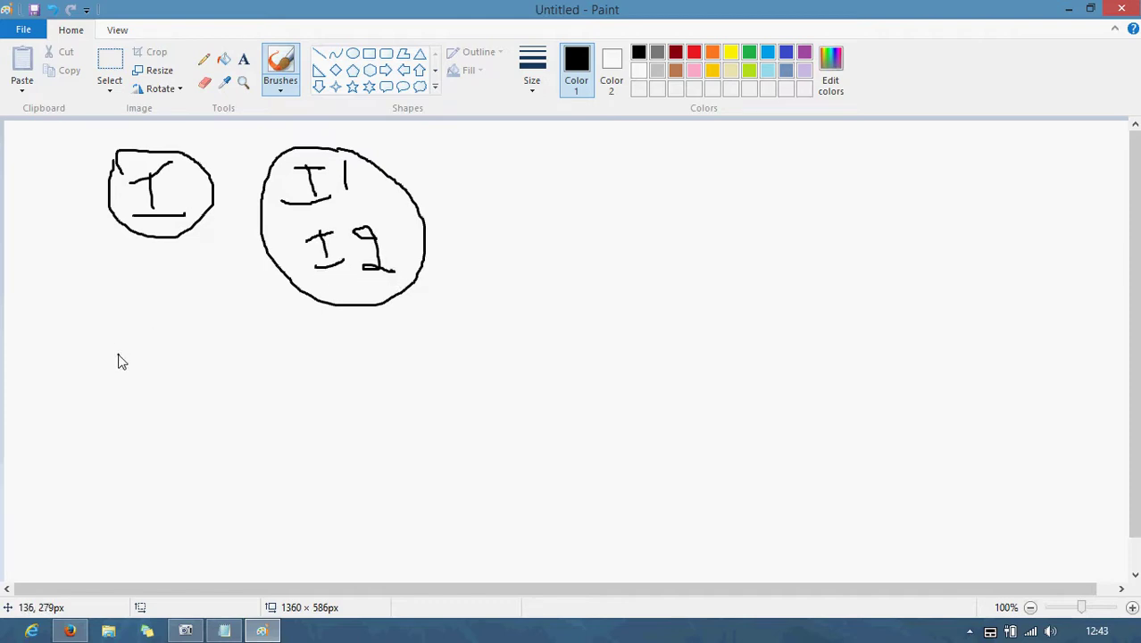
- Draw a circled letter U below the first circle and a larger circle containing U1 and U2 beside it
mouse_move(119, 354)
left_mouse_down()
mouse_move(121, 382)
mouse_move(154, 340)
mouse_move(125, 331)
mouse_move(128, 415)
mouse_move(160, 331)
left_mouse_up()
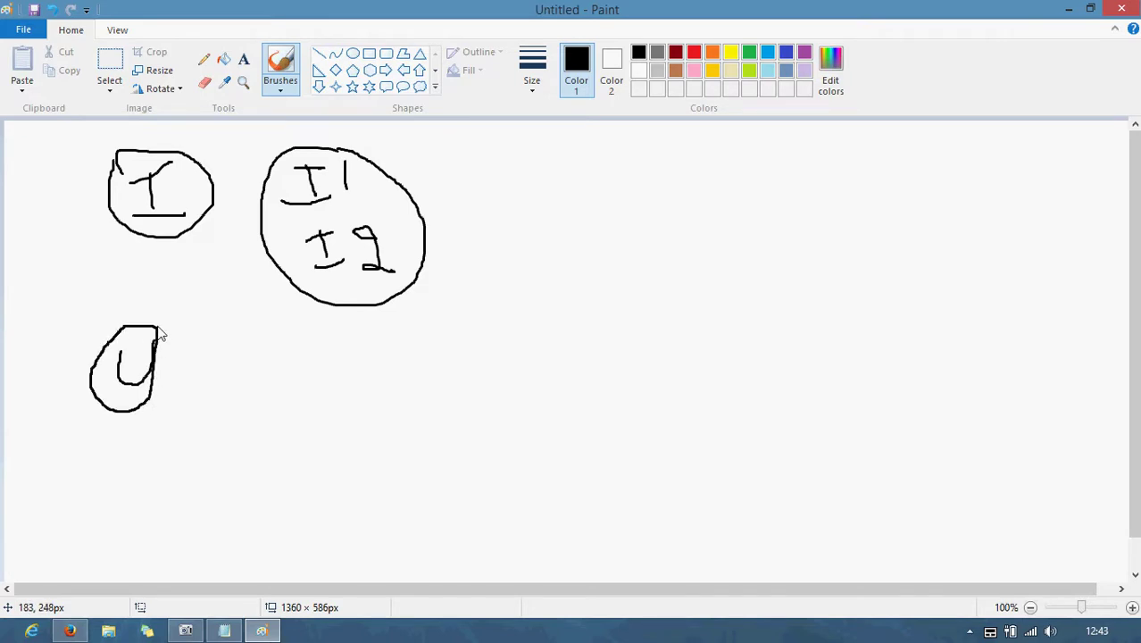
mouse_move(398, 332)
left_mouse_down()
mouse_move(334, 364)
mouse_move(439, 374)
mouse_move(398, 334)
mouse_move(381, 355)
mouse_move(380, 337)
mouse_move(406, 411)
mouse_move(451, 444)
left_mouse_up()
left_click(425, 421)
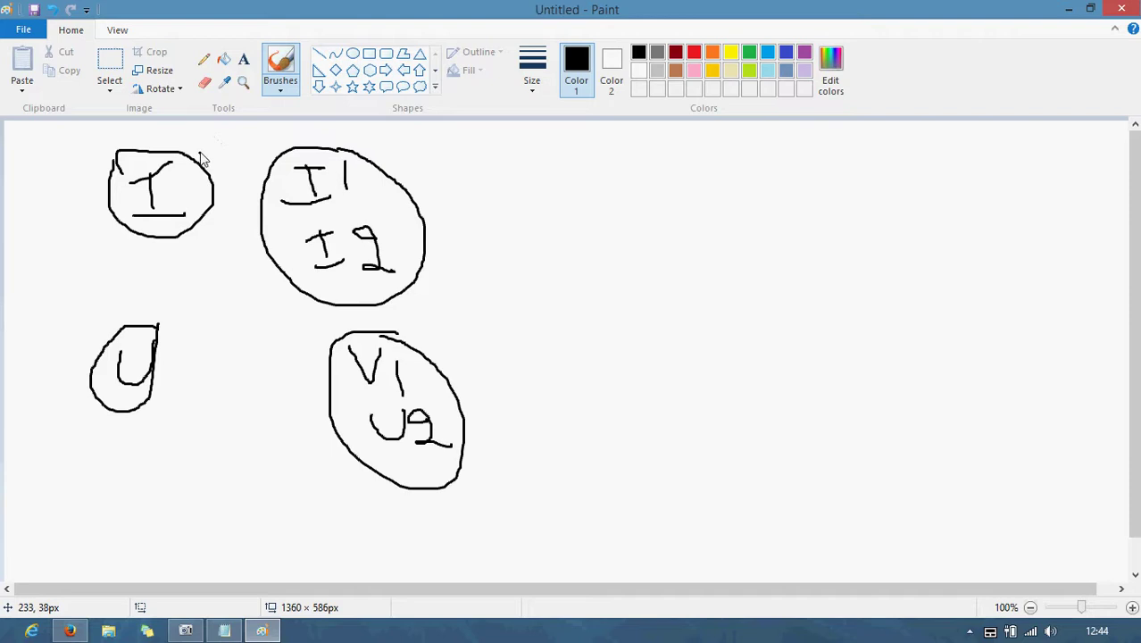
- Enclose each column of circles in a tall box, label the first box P1 and add a short line off the second
mouse_move(62, 134)
left_mouse_down()
mouse_move(248, 138)
mouse_move(214, 460)
mouse_move(90, 478)
mouse_move(86, 136)
left_mouse_up()
mouse_move(263, 137)
left_mouse_down()
mouse_move(287, 482)
mouse_move(481, 527)
mouse_move(489, 206)
mouse_move(365, 122)
mouse_move(259, 136)
mouse_move(260, 172)
left_mouse_up()
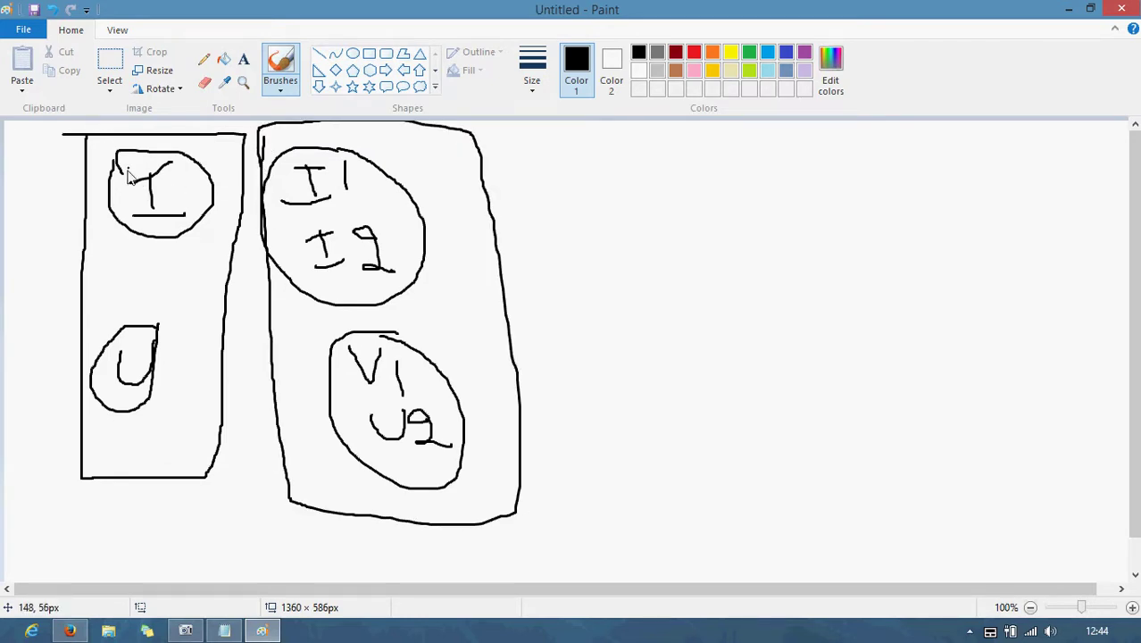
mouse_move(41, 159)
left_mouse_down()
mouse_move(42, 196)
mouse_move(43, 148)
mouse_move(47, 169)
mouse_move(57, 166)
left_mouse_up()
left_click_drag(487, 191, 512, 197)
- Circle the I again and draw arrows from I to I1 and I2 and from U to U1 and U2
mouse_move(166, 149)
left_mouse_down()
mouse_move(100, 231)
mouse_move(222, 237)
mouse_move(216, 192)
mouse_move(311, 191)
left_mouse_up()
left_click_drag(221, 208, 316, 253)
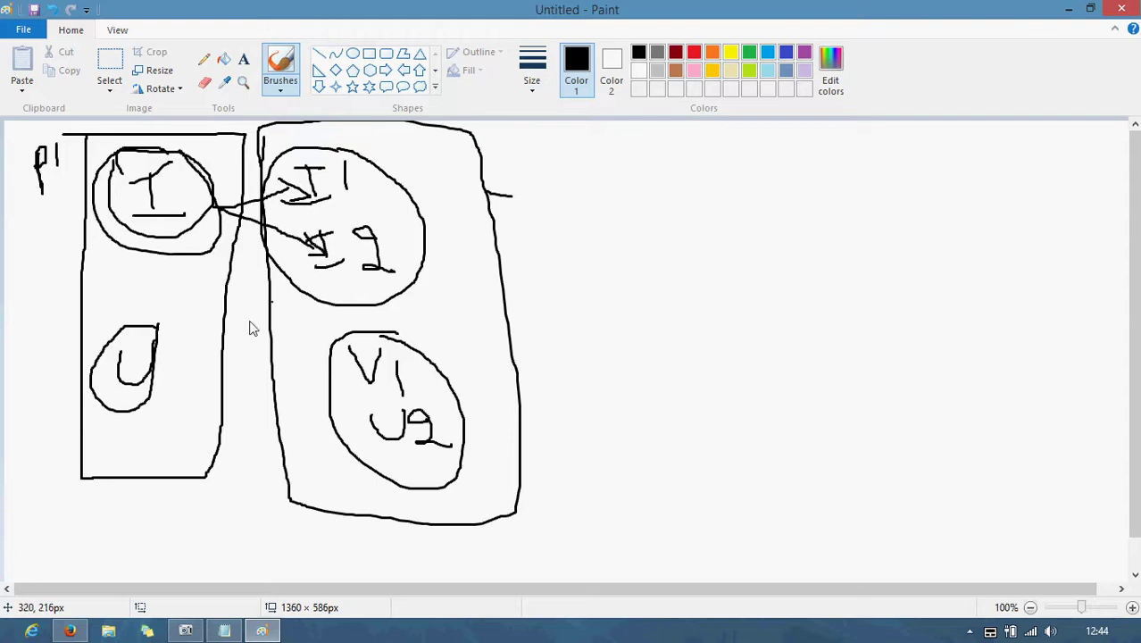
mouse_move(150, 379)
left_mouse_down()
mouse_move(347, 362)
mouse_move(362, 374)
left_mouse_up()
mouse_move(158, 401)
left_mouse_down()
mouse_move(350, 422)
mouse_move(359, 433)
mouse_move(347, 437)
left_mouse_up()
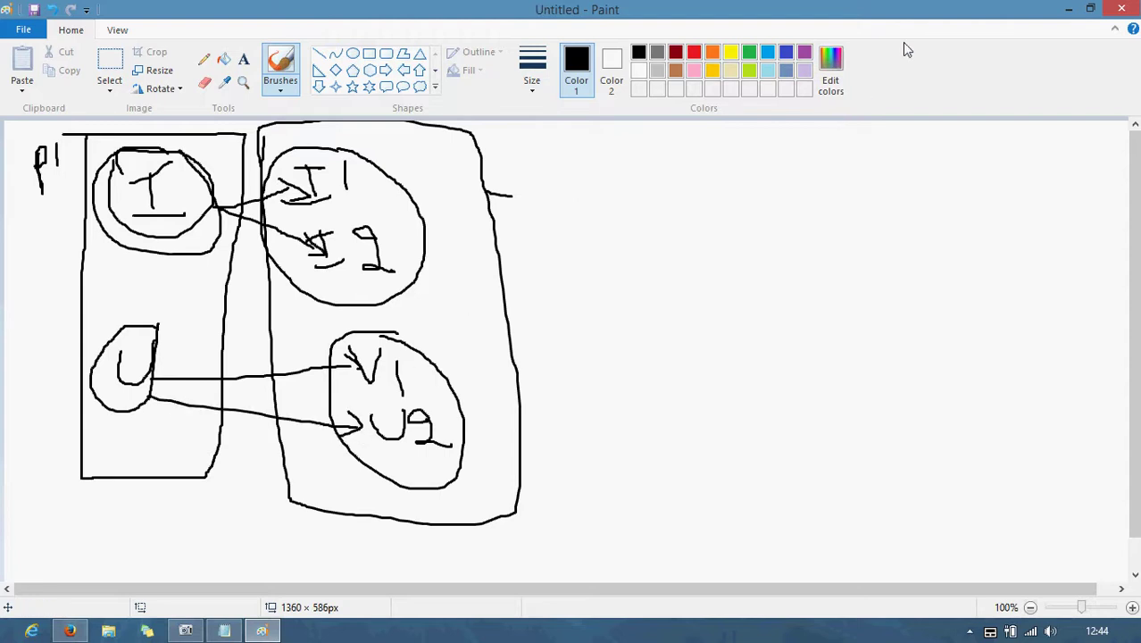
- Switch to Notepad and write "fileds in same object", "it have two types of fields", "1) Controlling field" and "2) dependent filed"
left_click(1067, 8)
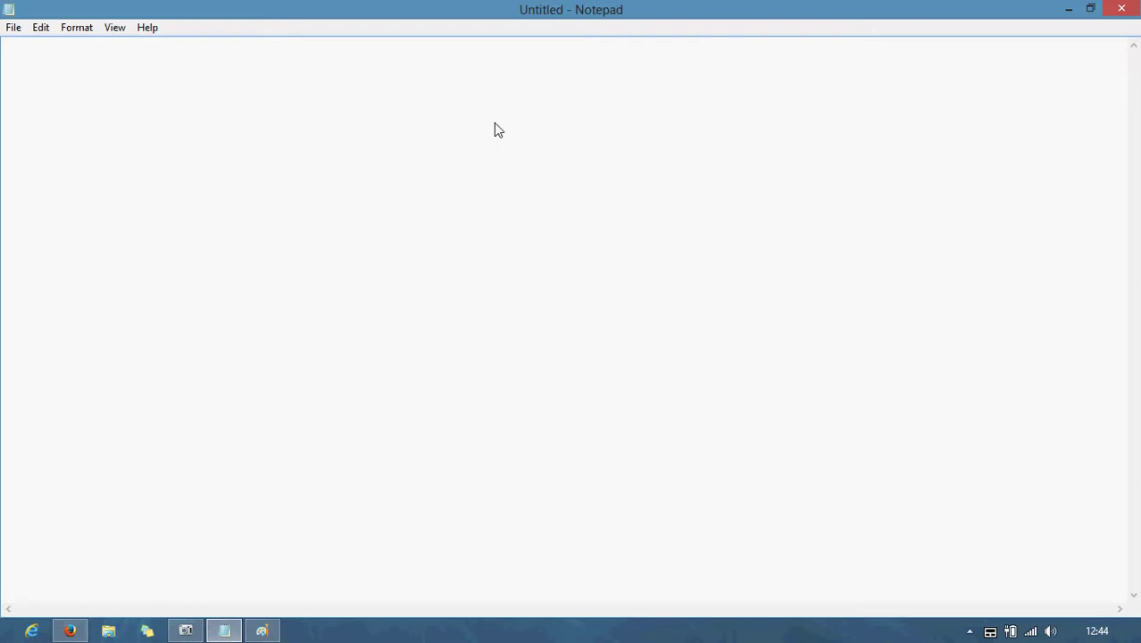
type("ileds in same objec")
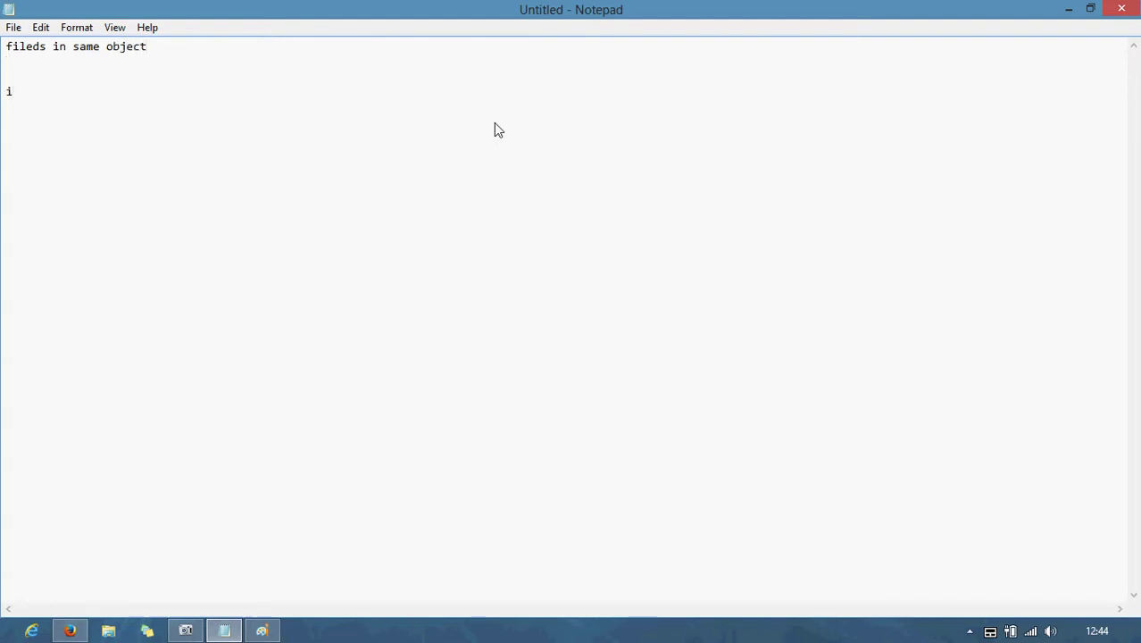
type("t   it have tw")
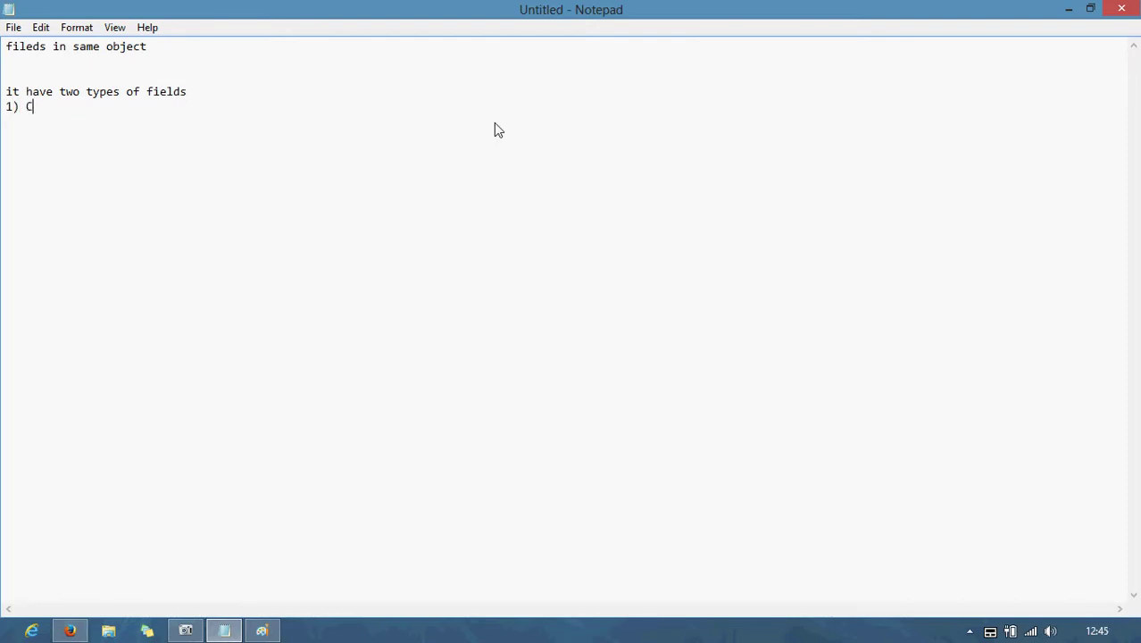
type("rolling field")
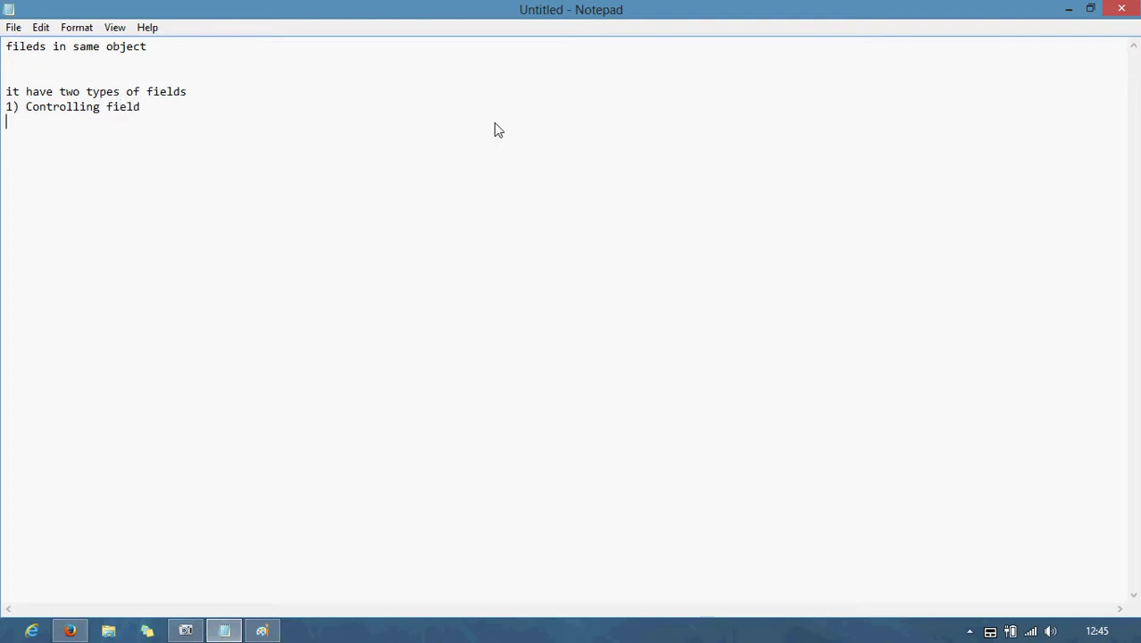
key("Return")
type("2) dependent filed")
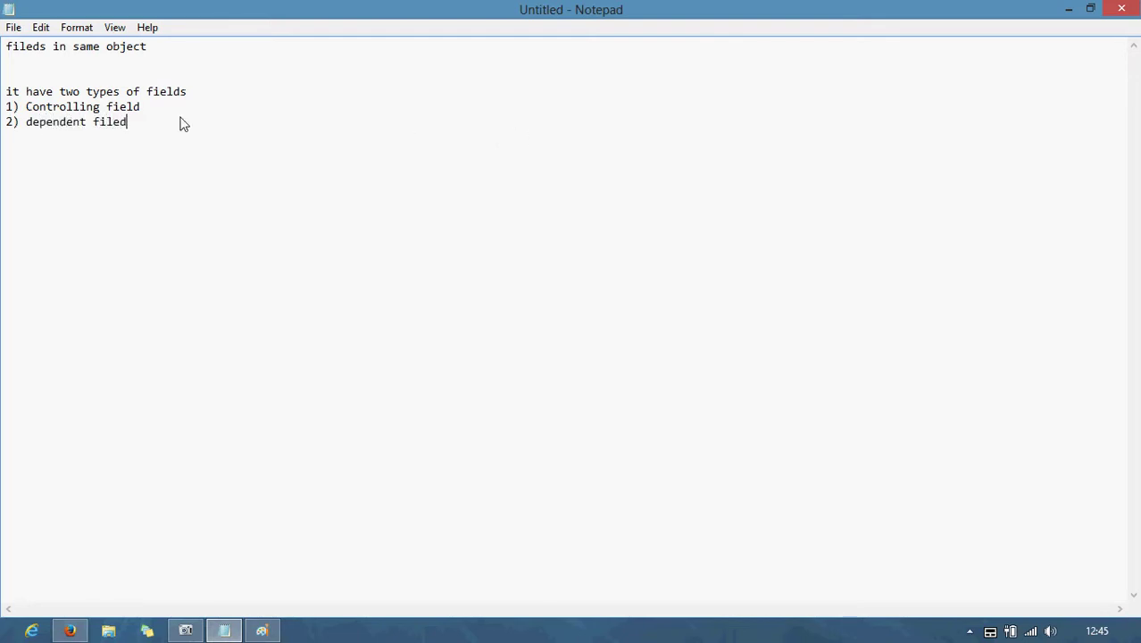
- Append "(pickuplist or check box)" to the controlling field line and "(pickuplist or pickup multi select)" to the dependent field line
left_click(146, 107)
type("(pickuplist or check box)")
left_click(158, 135)
key("Tab")
type("(pickuplist or pic")
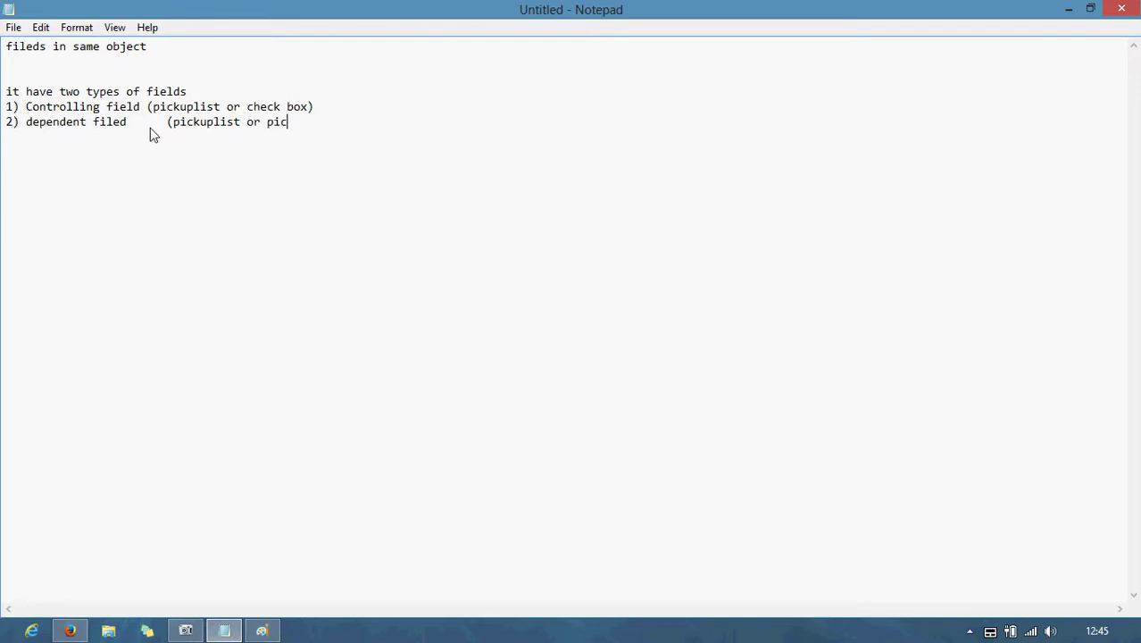
type("kup multi select")
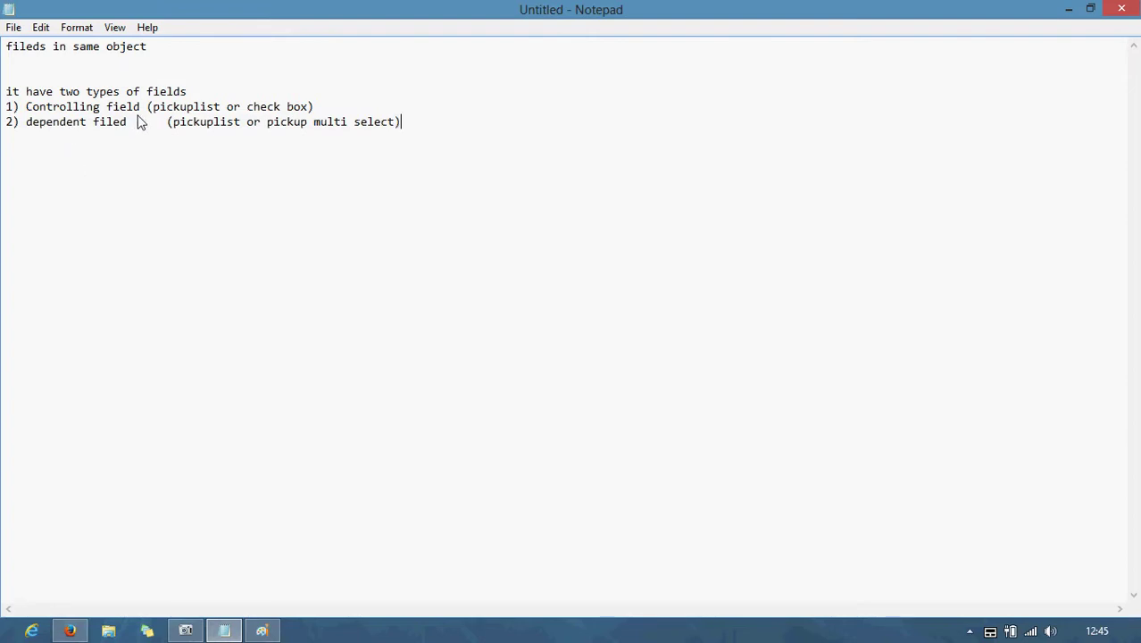
- Highlight the controlling field and dependent field entries in the note to compare them
left_click(141, 107)
left_click_drag(128, 126, 36, 127)
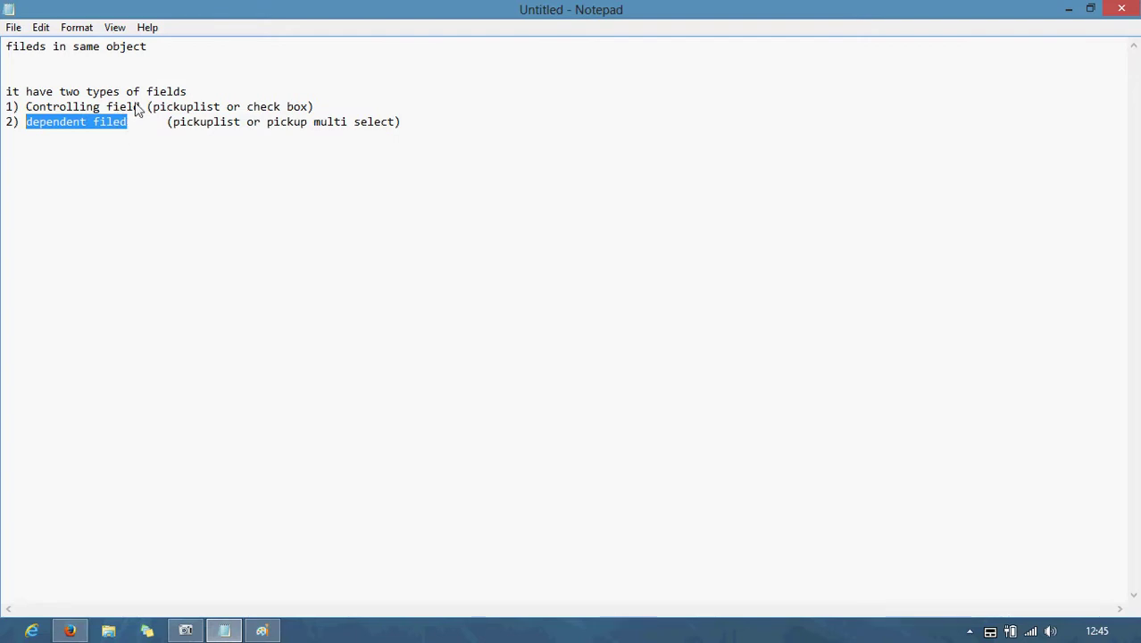
left_click_drag(148, 107, 26, 108)
left_click_drag(127, 123, 25, 132)
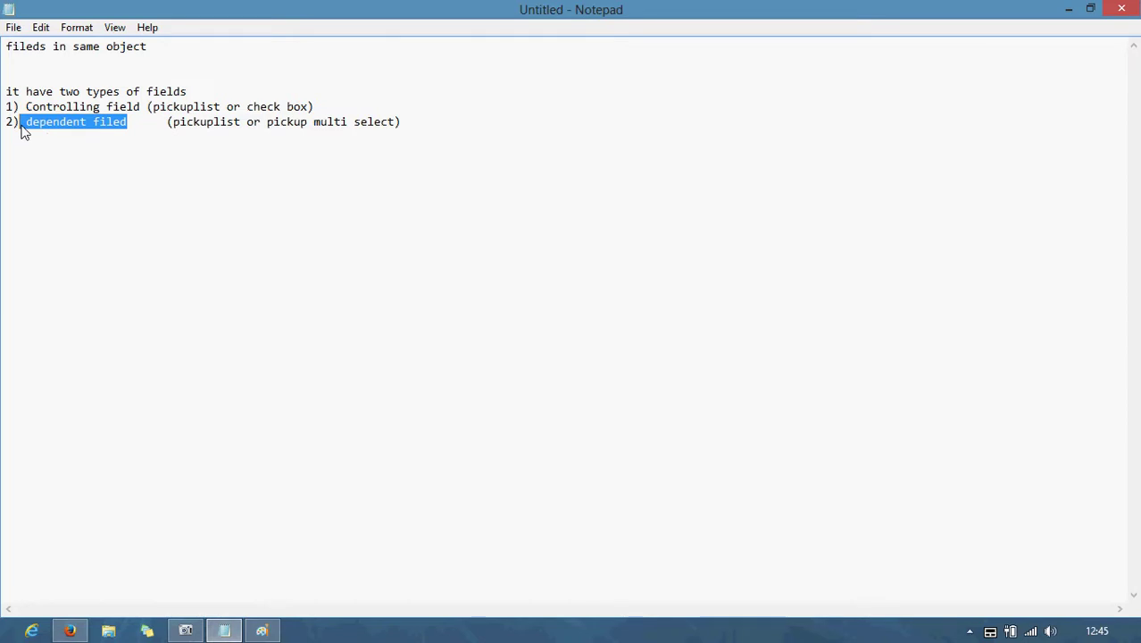
left_click(414, 126)
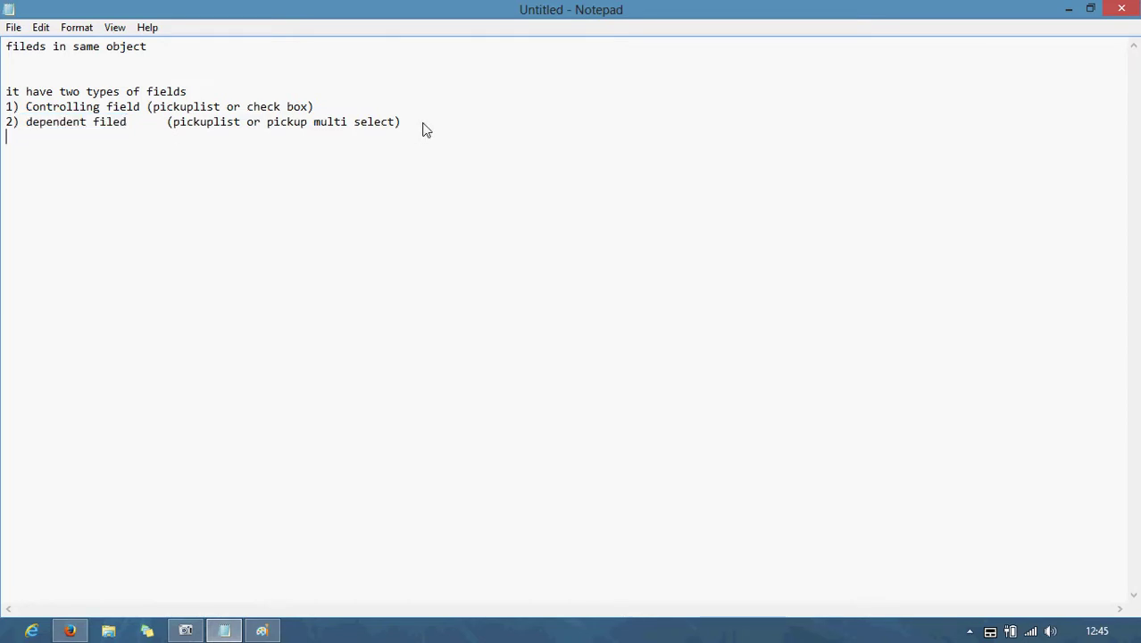
left_click_drag(19, 108, 134, 126)
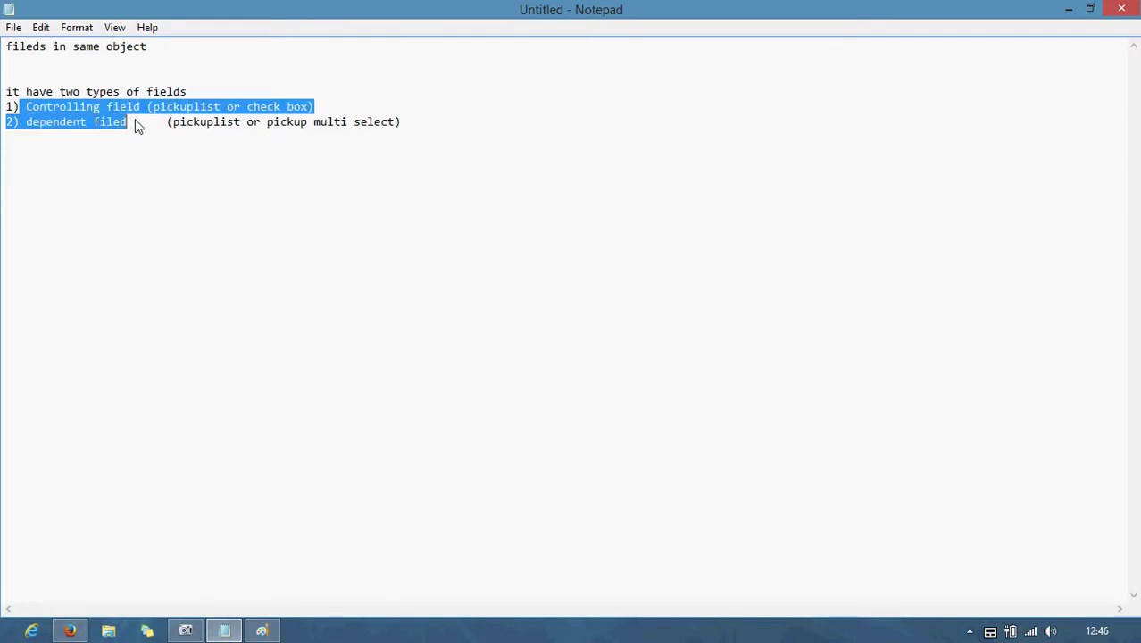
left_click(421, 135)
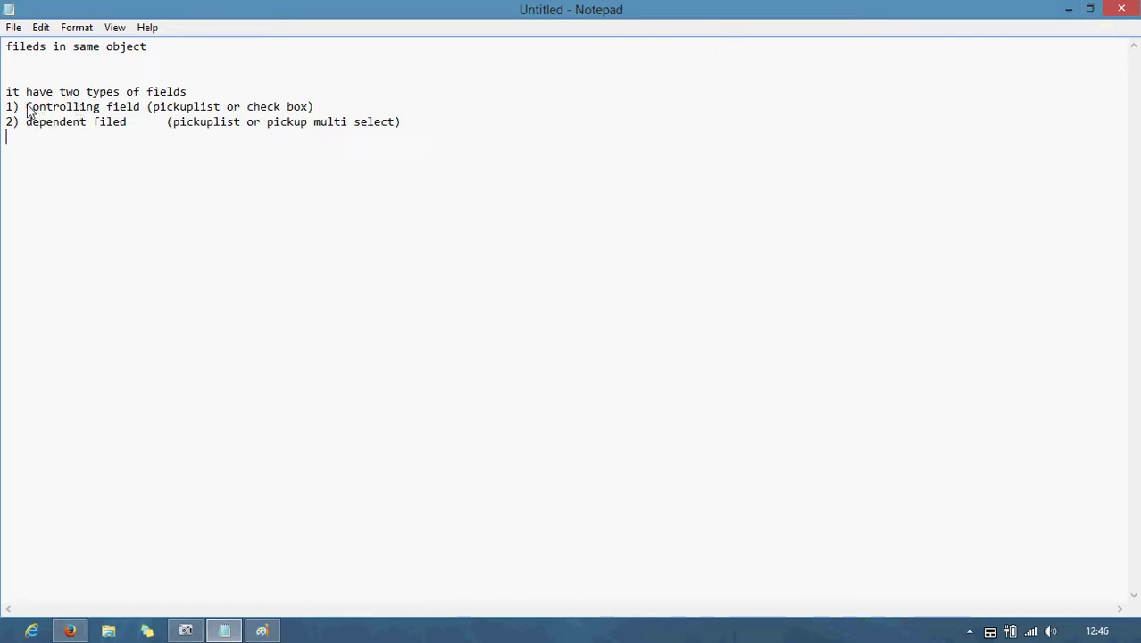
left_click_drag(27, 108, 143, 108)
left_click(150, 123, "shift")
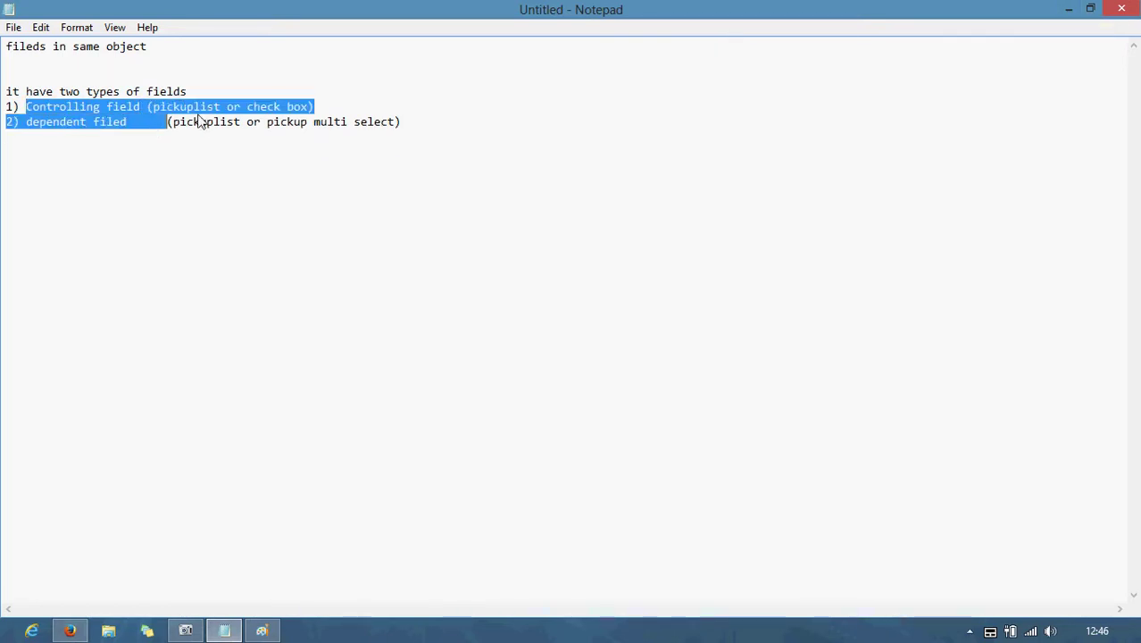
- Switch to Salesforce, change to the College Management app and start a new College DataBase record
left_click(1072, 8)
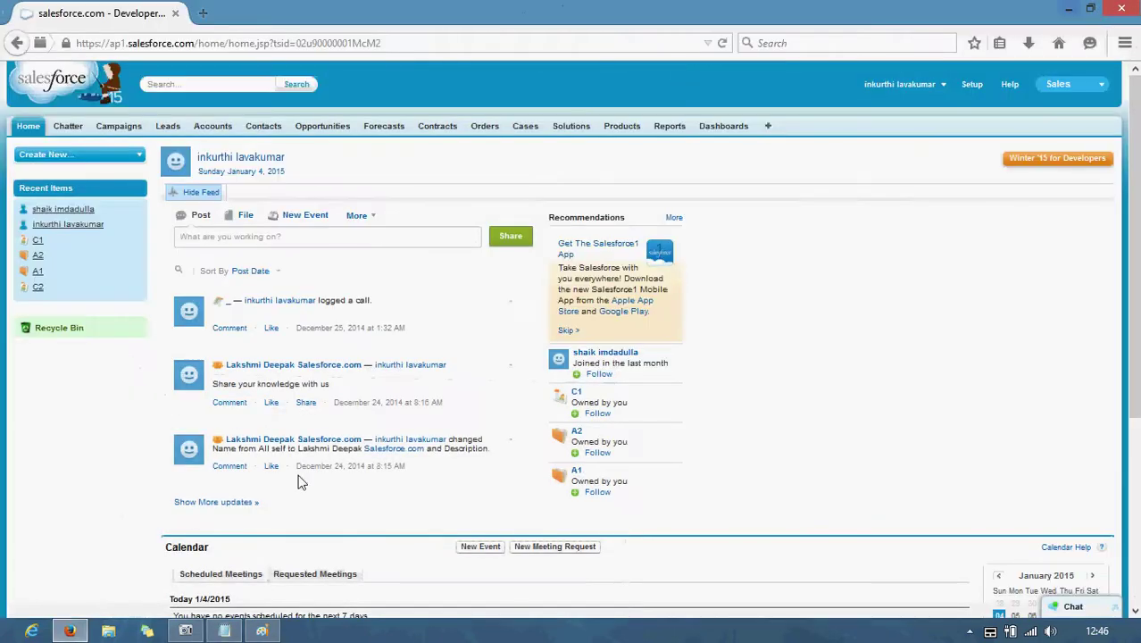
left_click(1065, 87)
left_click(1050, 224)
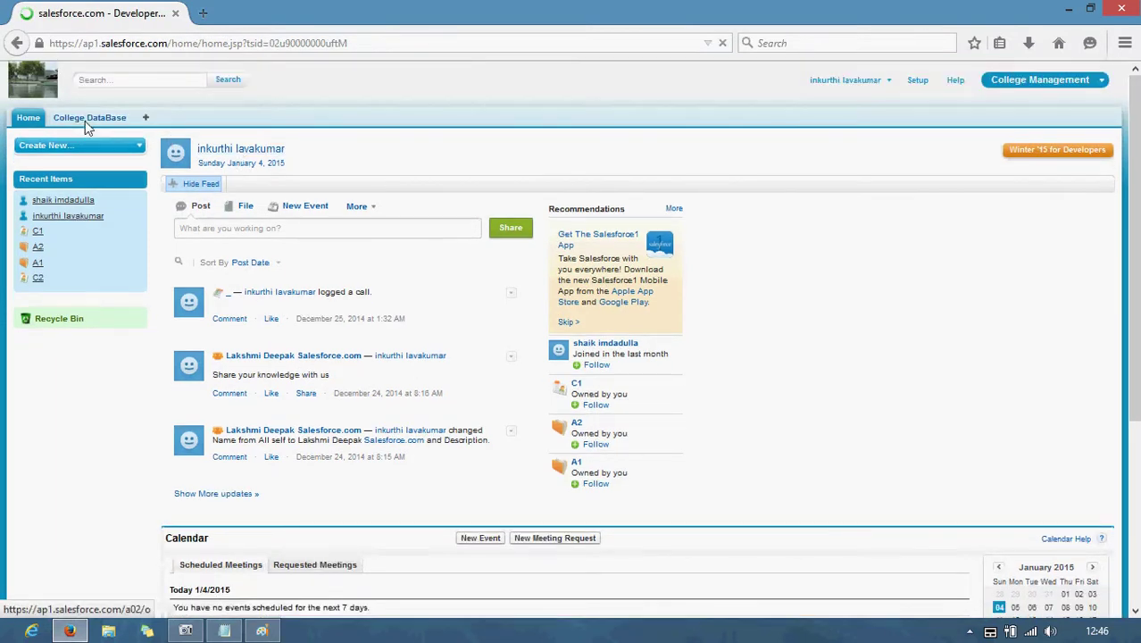
left_click(87, 118)
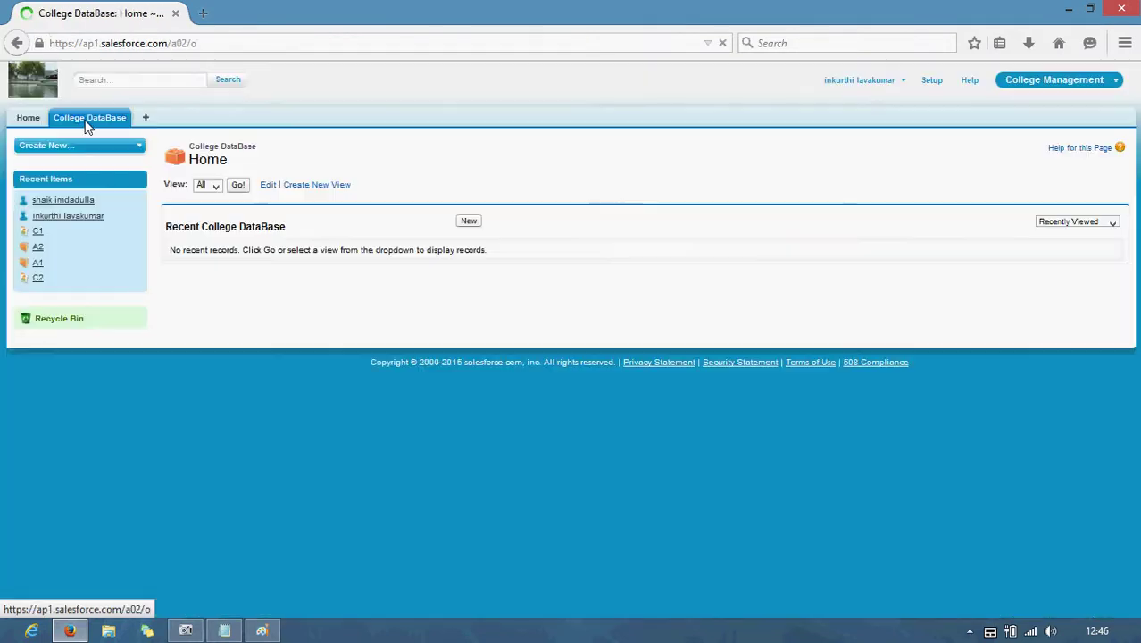
left_click(465, 225)
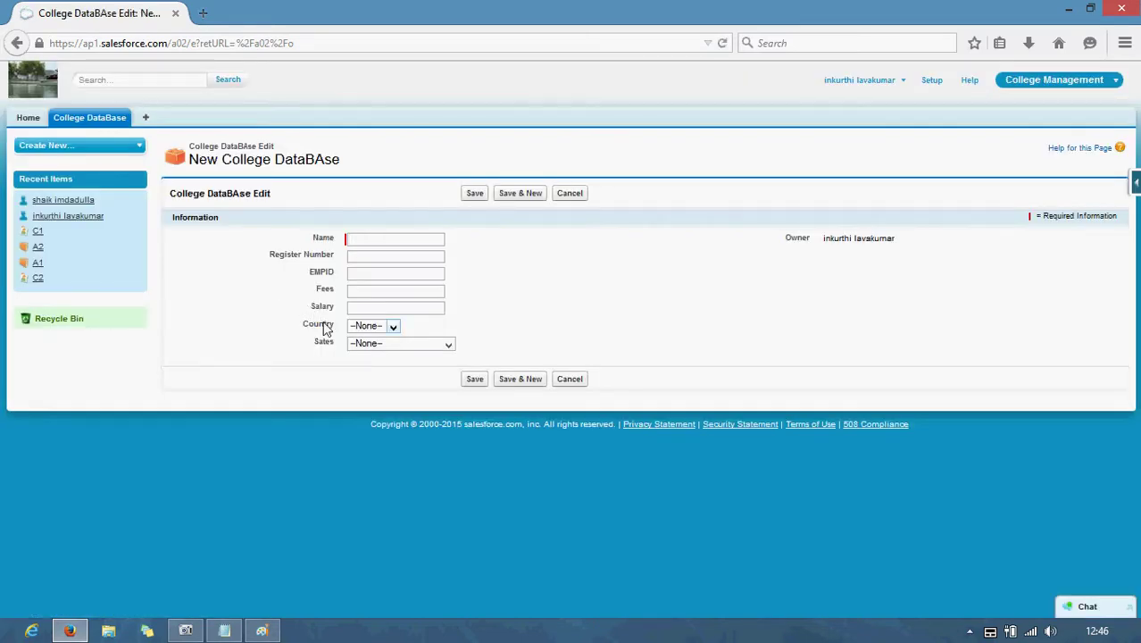
- Set Country to India and examine the options offered for Sates
left_click(393, 327)
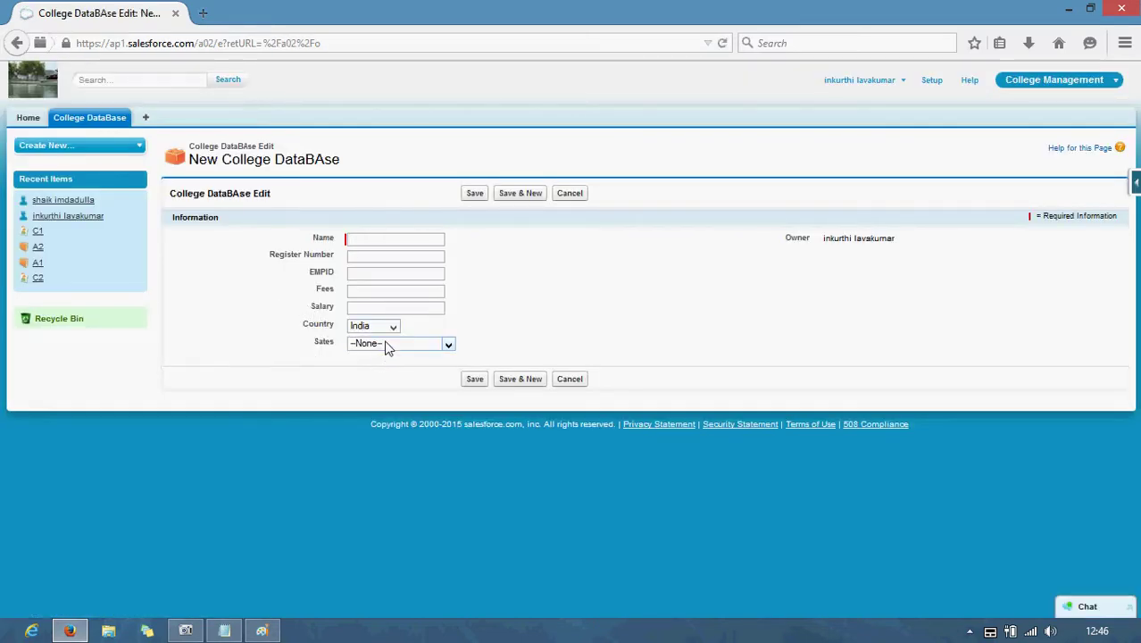
left_click(385, 344)
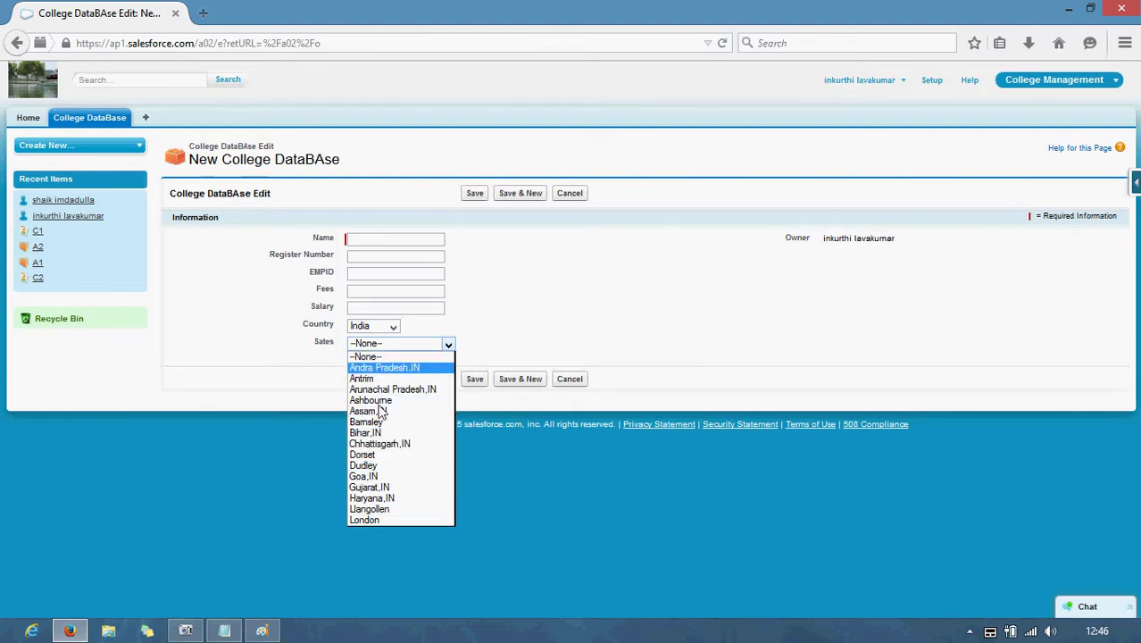
left_click(393, 327)
- Set Country to UK and examine the options offered for Sates
left_click(393, 327)
left_click(362, 359)
left_click(413, 345)
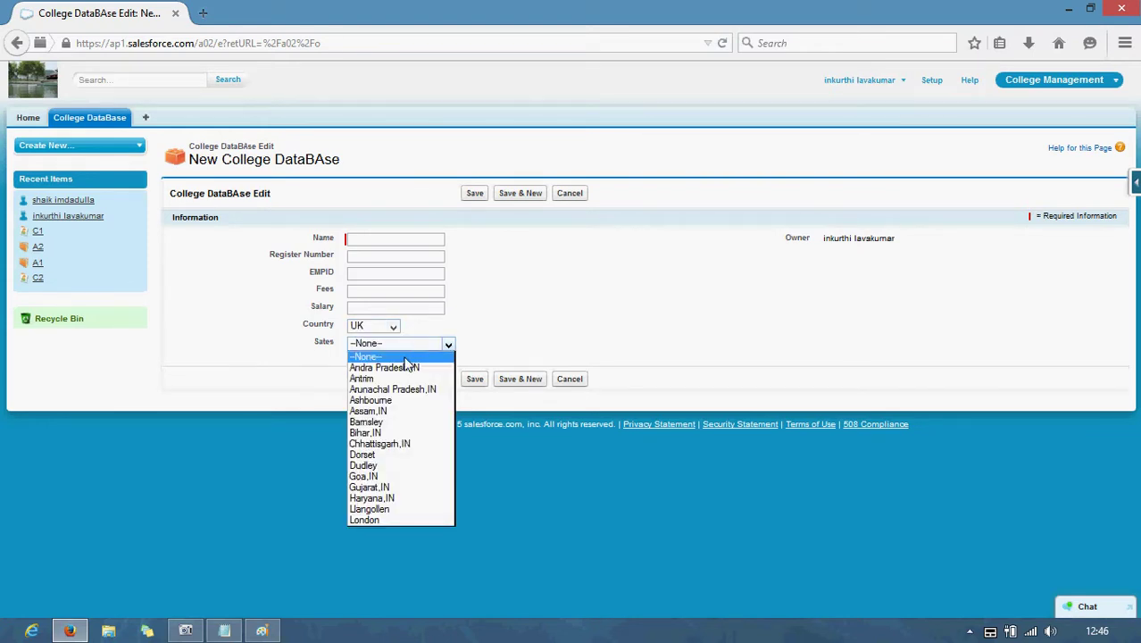
left_click(419, 321)
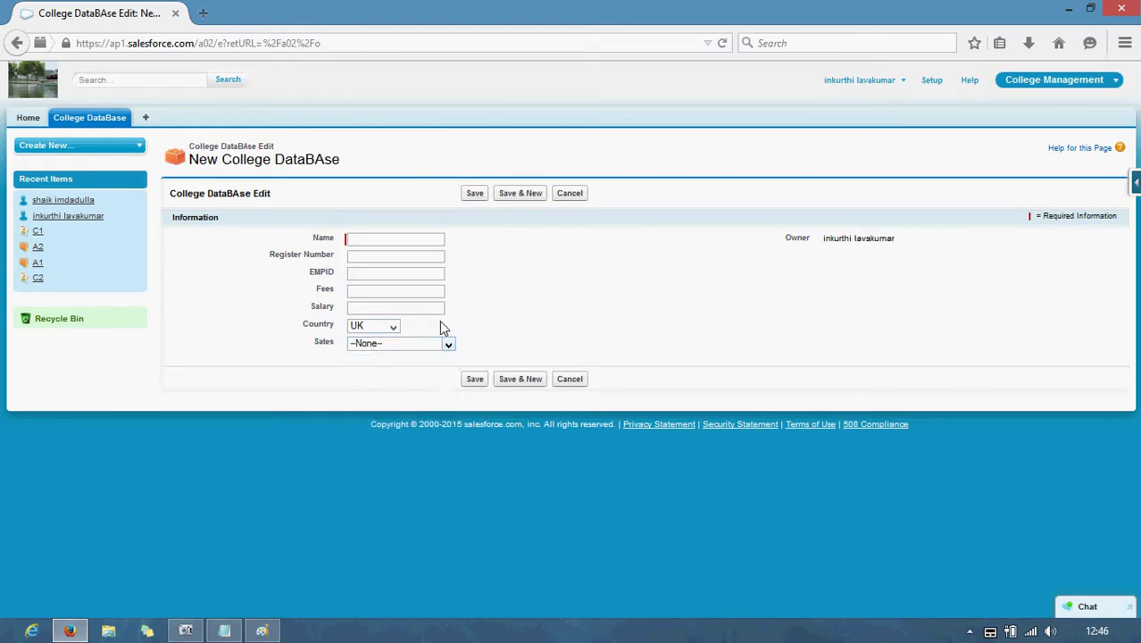
left_click(393, 327)
left_click(403, 358)
left_click(403, 348)
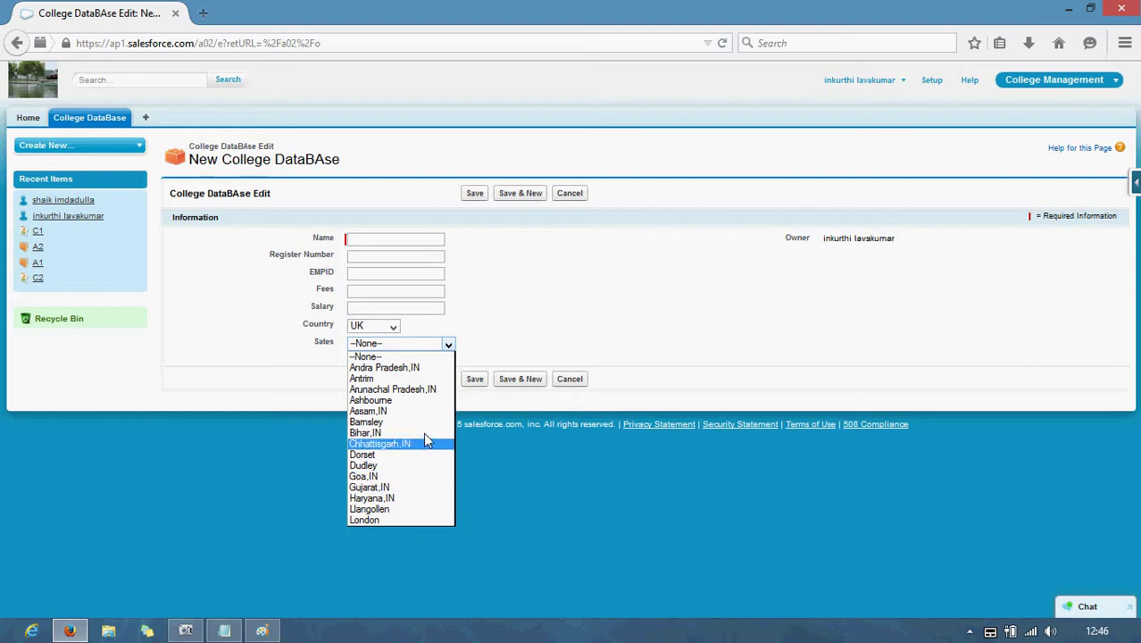
left_click(582, 296)
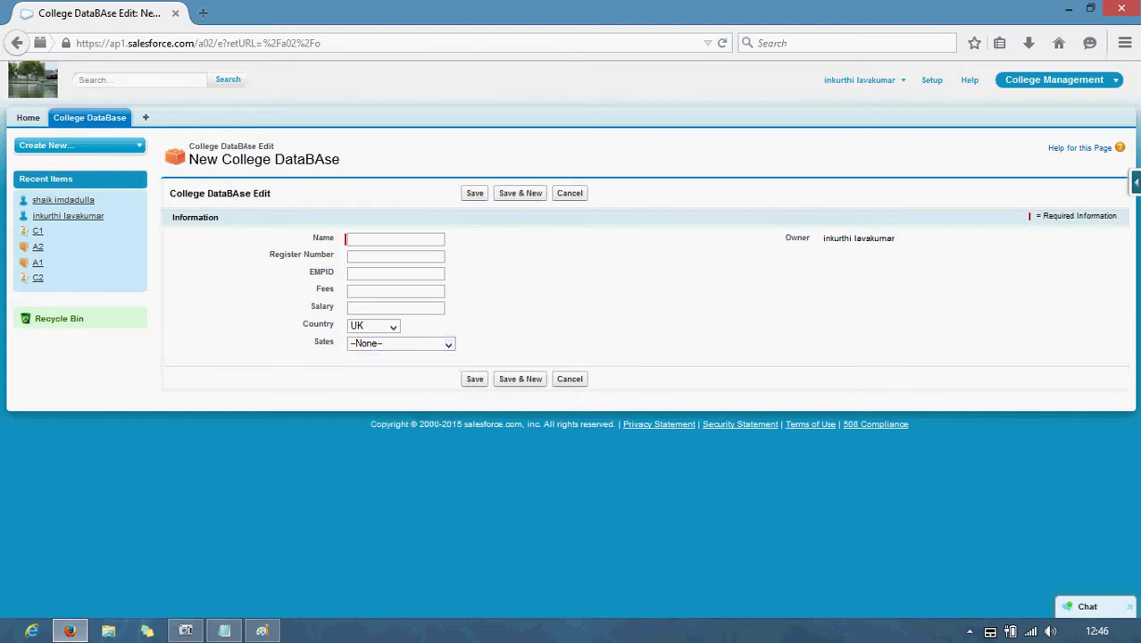
- Open the College DataBase object's definition and bring up the field dependencies for its custom fields
left_click(1136, 183)
left_click(1028, 224)
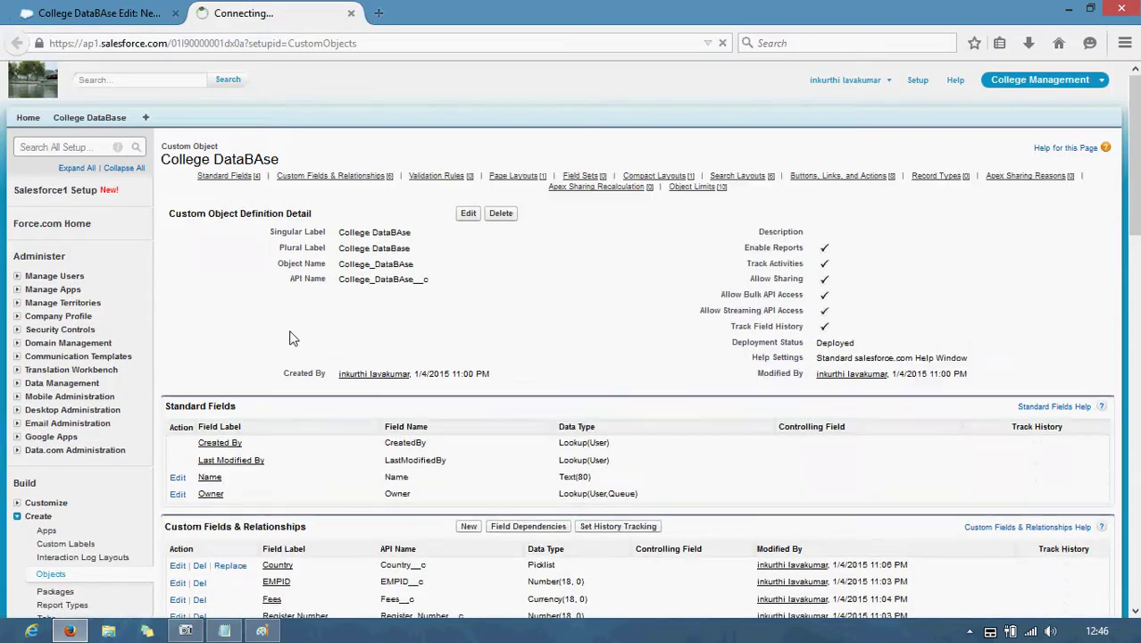
scroll(407, 438, "down", 5)
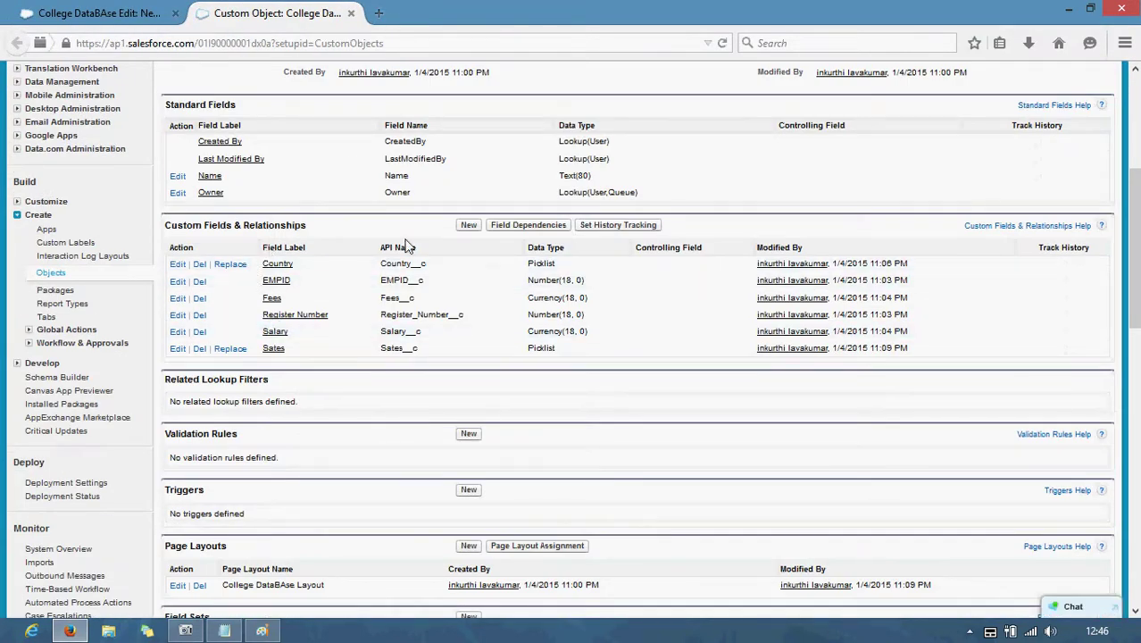
left_click(534, 229)
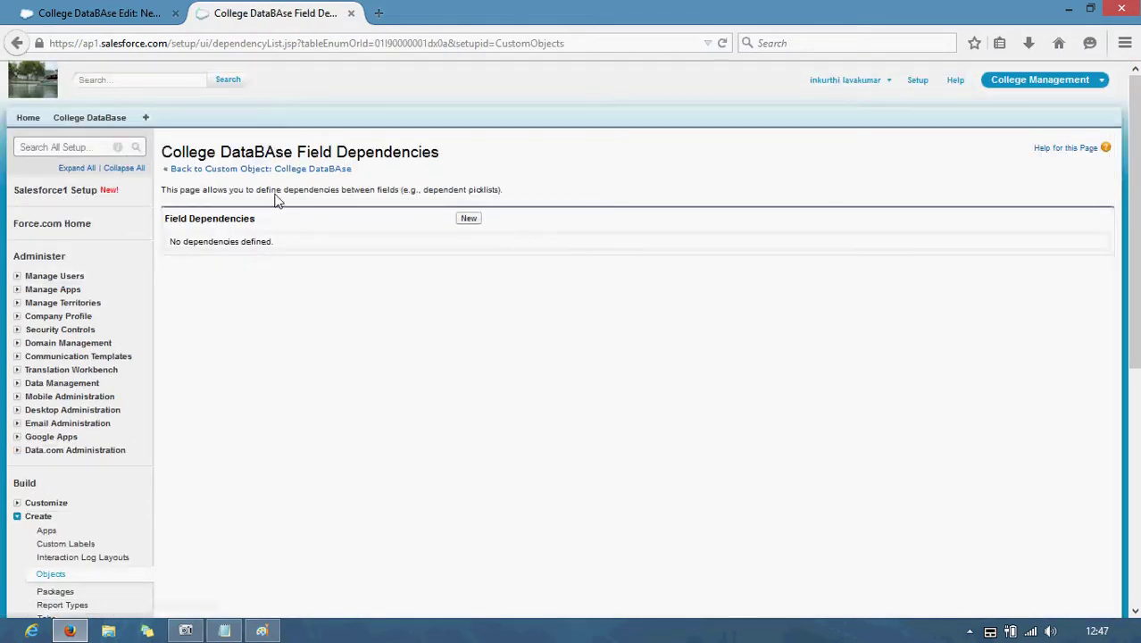
left_click(217, 170)
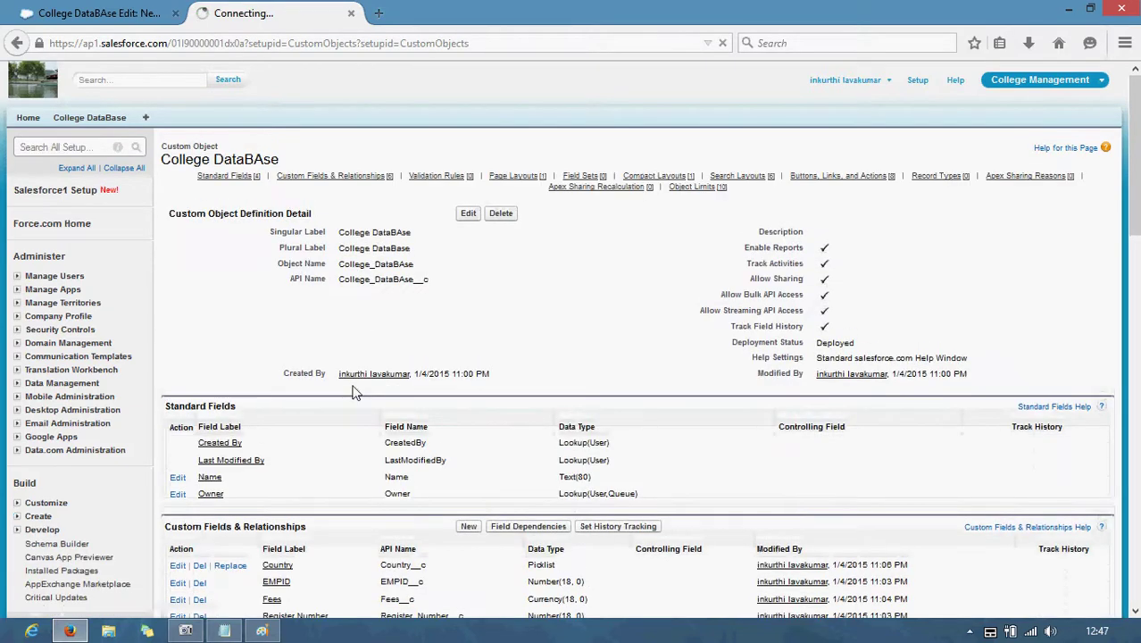
scroll(326, 386, "down", 3)
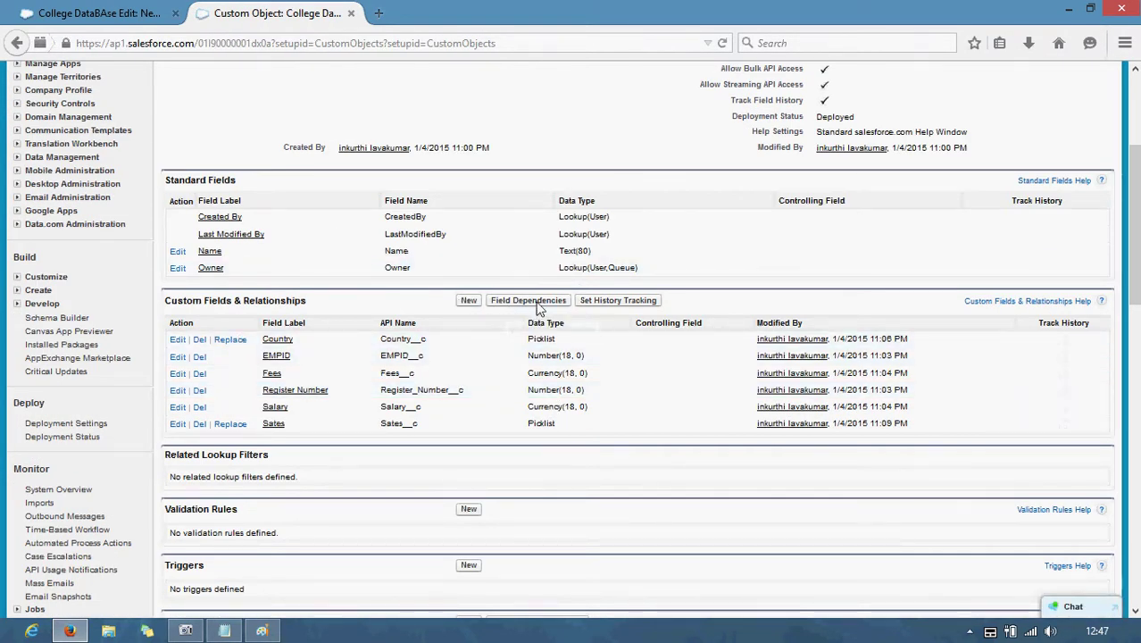
left_click(528, 301)
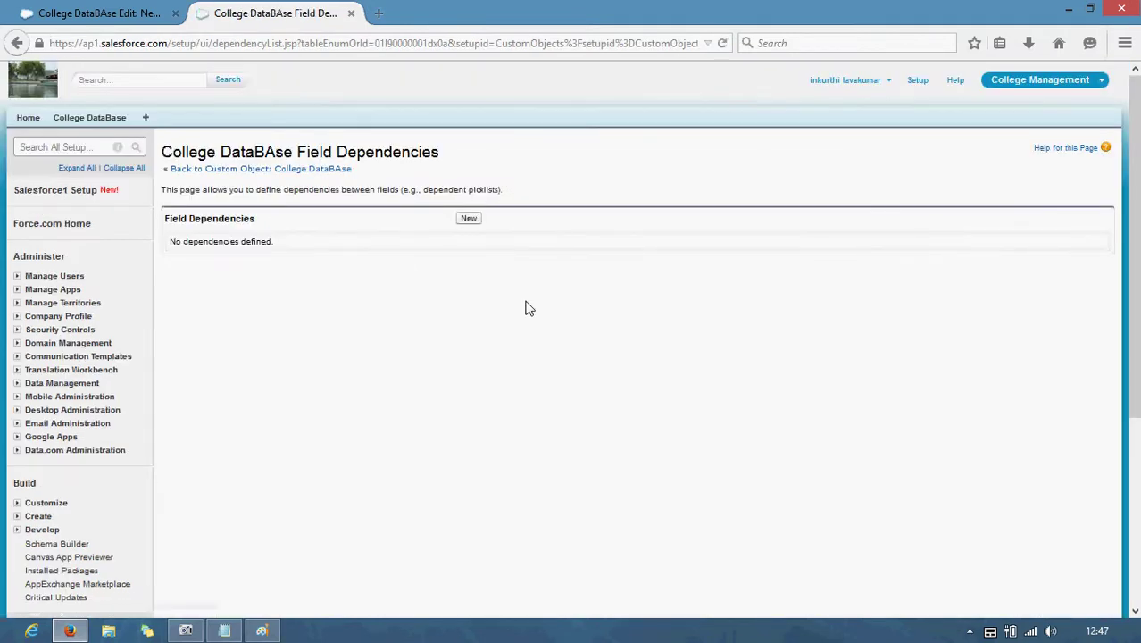
- Create a new field dependency with Country as the controlling field and Sates as the dependent field, and continue to its value matrix
left_click(472, 221)
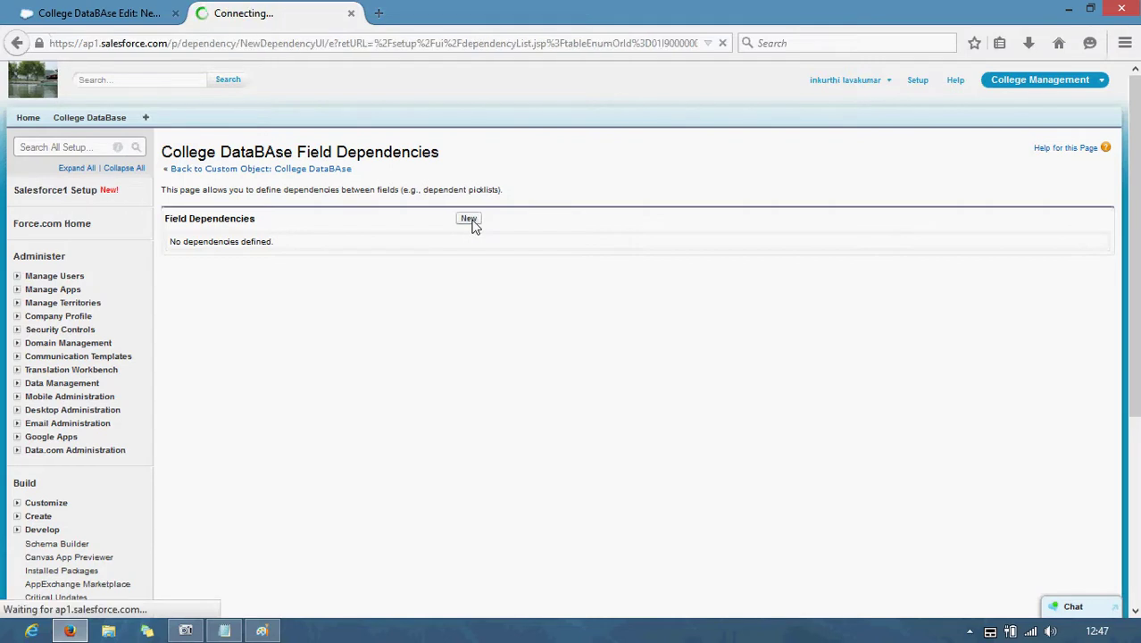
left_click(416, 306)
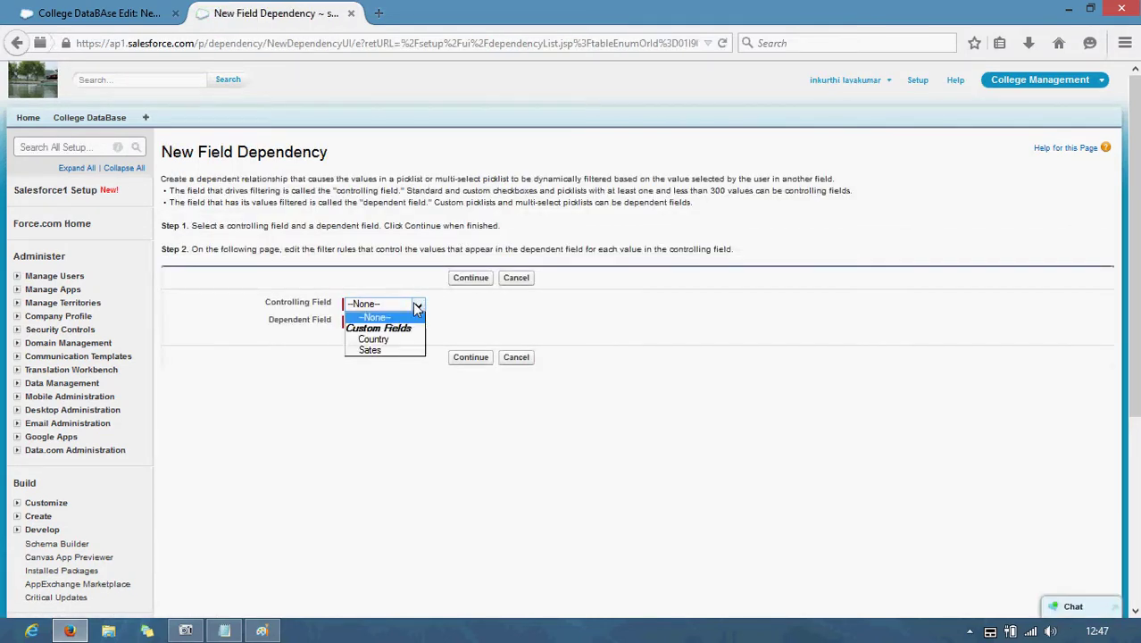
left_click(391, 339)
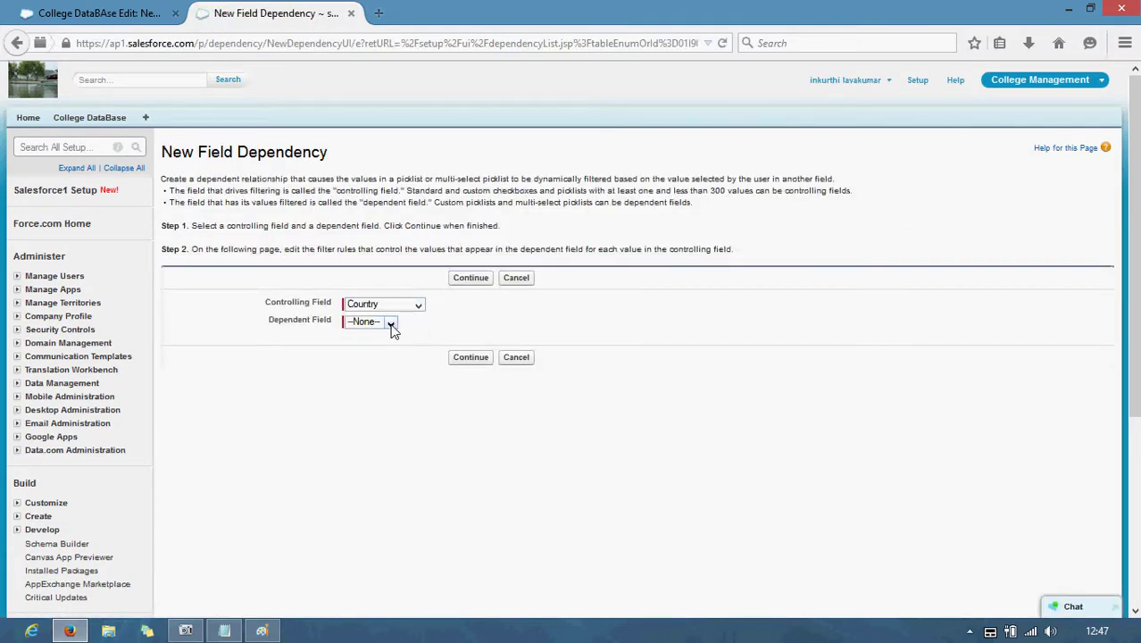
left_click(391, 326)
left_click(372, 358)
left_click(471, 357)
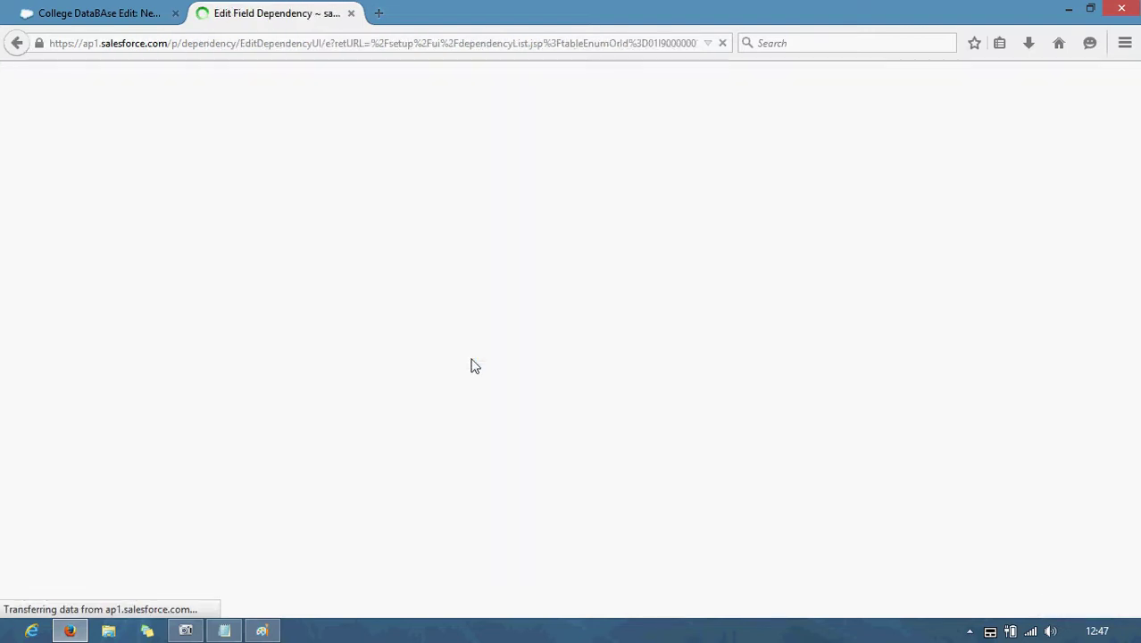
- Include Andra Pradesh,IN, Arunachal Pradesh,IN, Assam,IN, Bihar,IN and Chhattisgarh,IN as Sates values for India
scroll(580, 345, "down", 3)
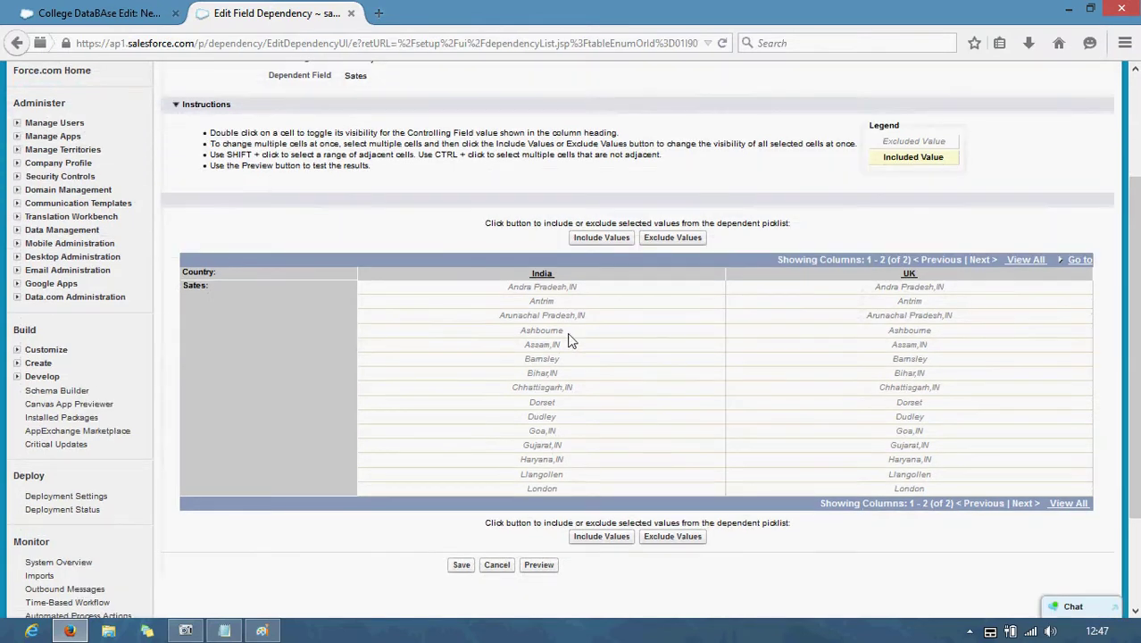
scroll(569, 340, "down", 3)
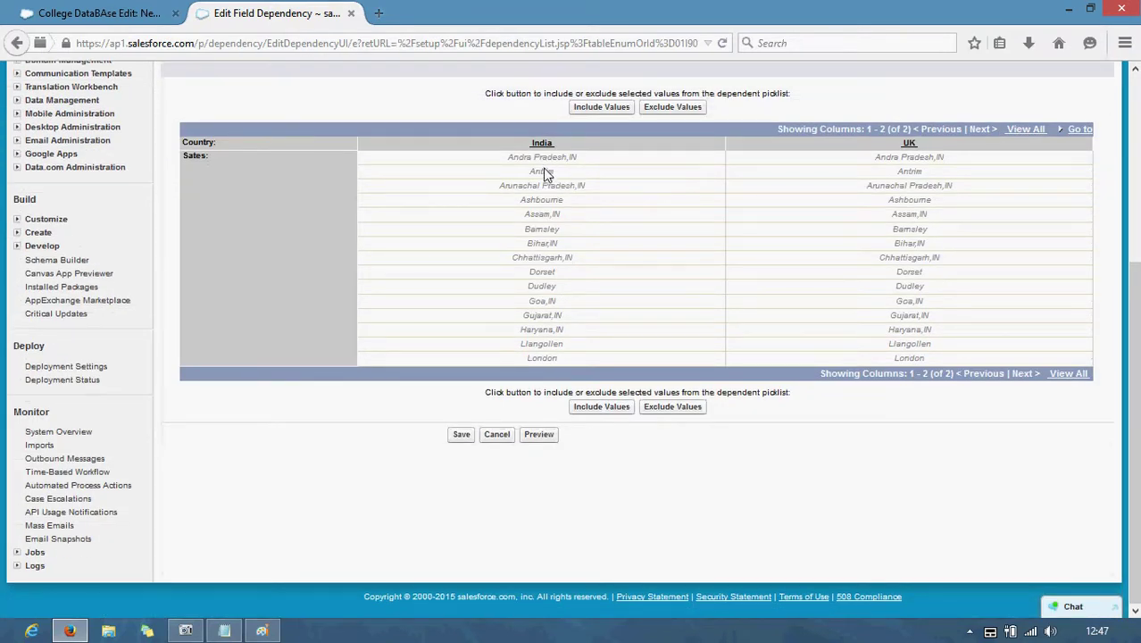
left_click(543, 157)
double_click(546, 186)
double_click(542, 216)
left_click(544, 245)
double_click(543, 244)
double_click(548, 258)
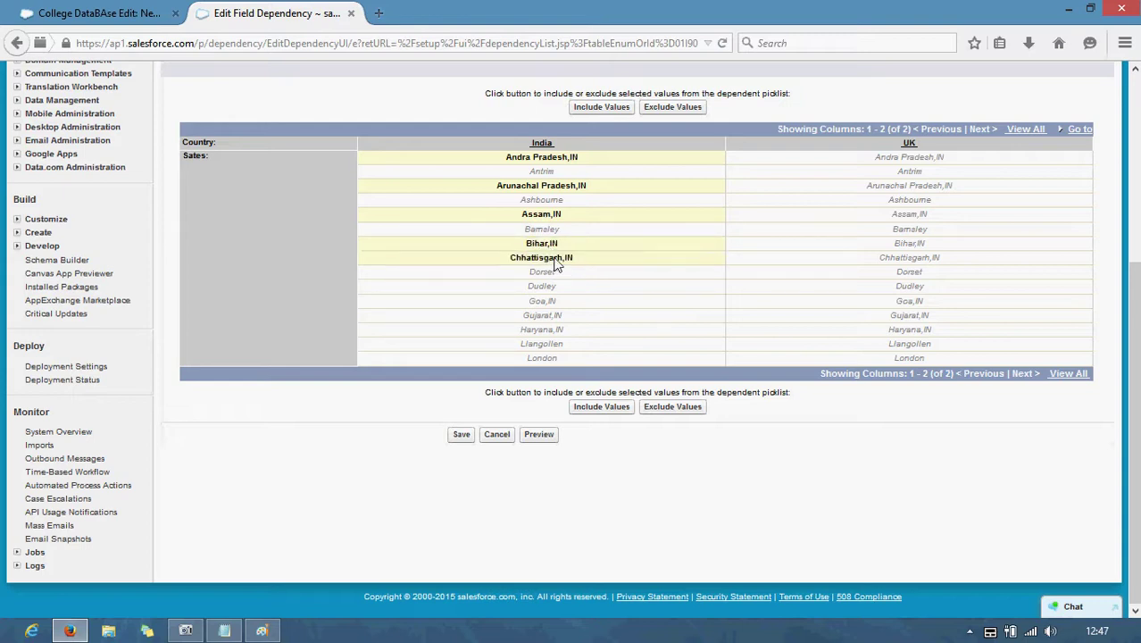
- Include Gujarat,IN, Goa,IN and Haryana,IN as Sates values for India
left_click(546, 319)
double_click(546, 319)
left_click(545, 301)
double_click(546, 301)
left_click(555, 330)
double_click(556, 329)
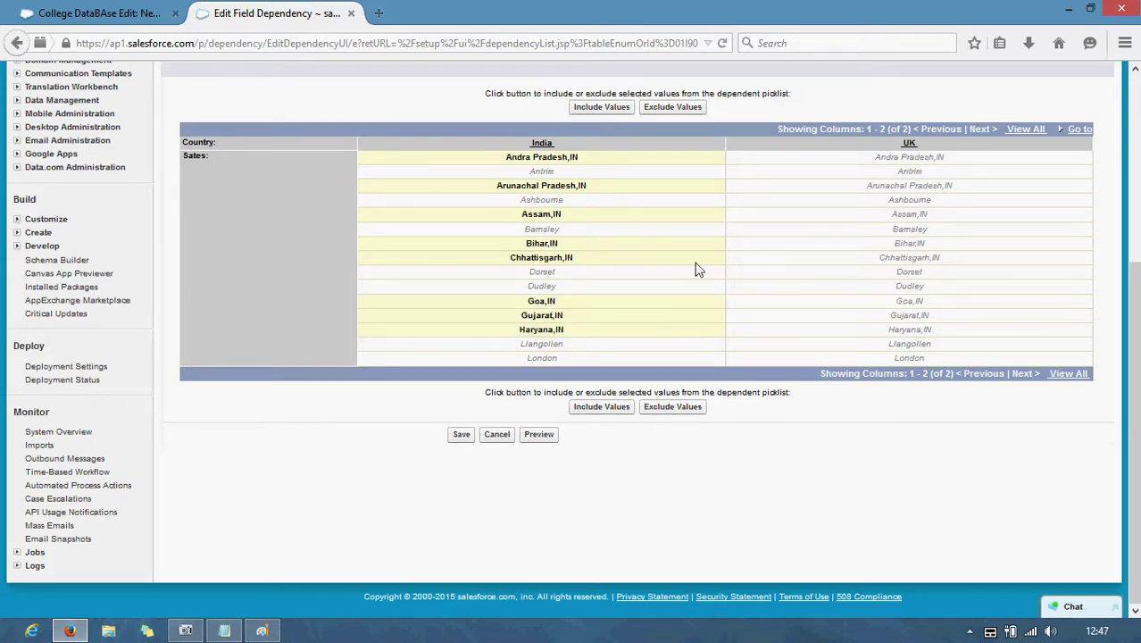
- Include Antrim, Ashbourne, Barnsley, Dorset and Dudley as Sates values for UK
double_click(907, 172)
double_click(904, 201)
double_click(906, 230)
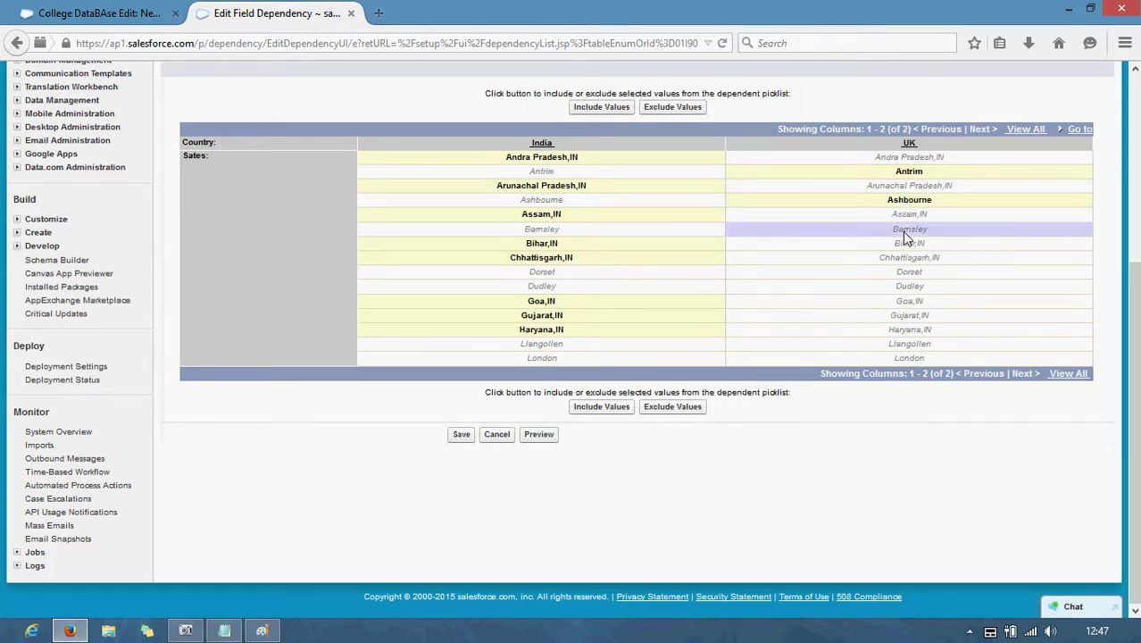
double_click(898, 276)
double_click(902, 288)
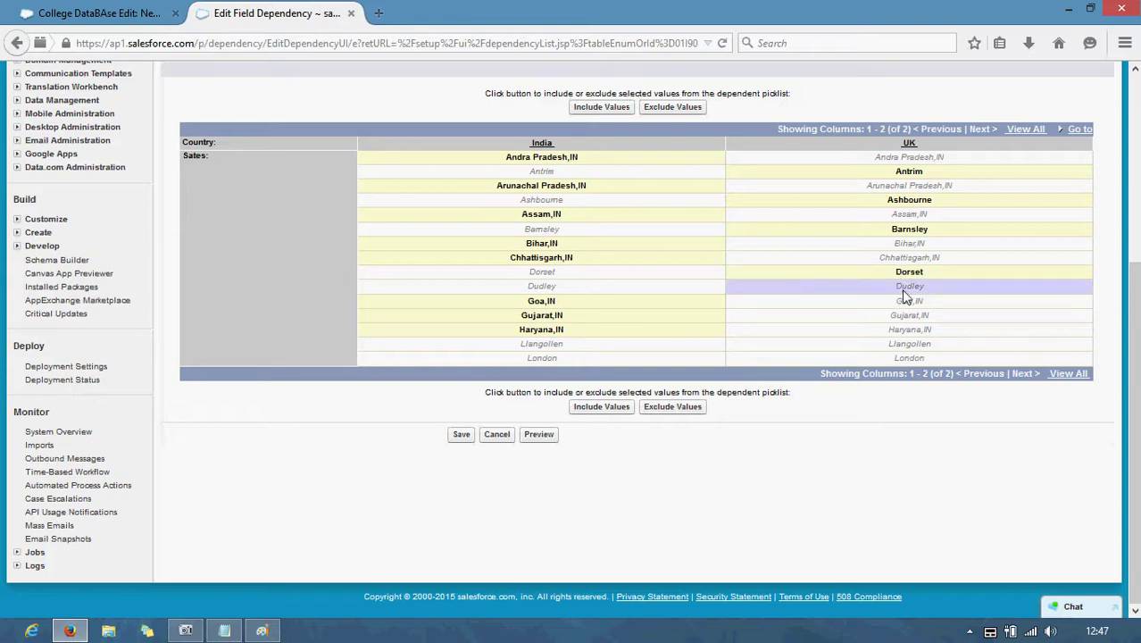
- Include Llangollen and London as Sates values for UK and save the field dependency
left_click(909, 346)
left_click(909, 348)
double_click(905, 358)
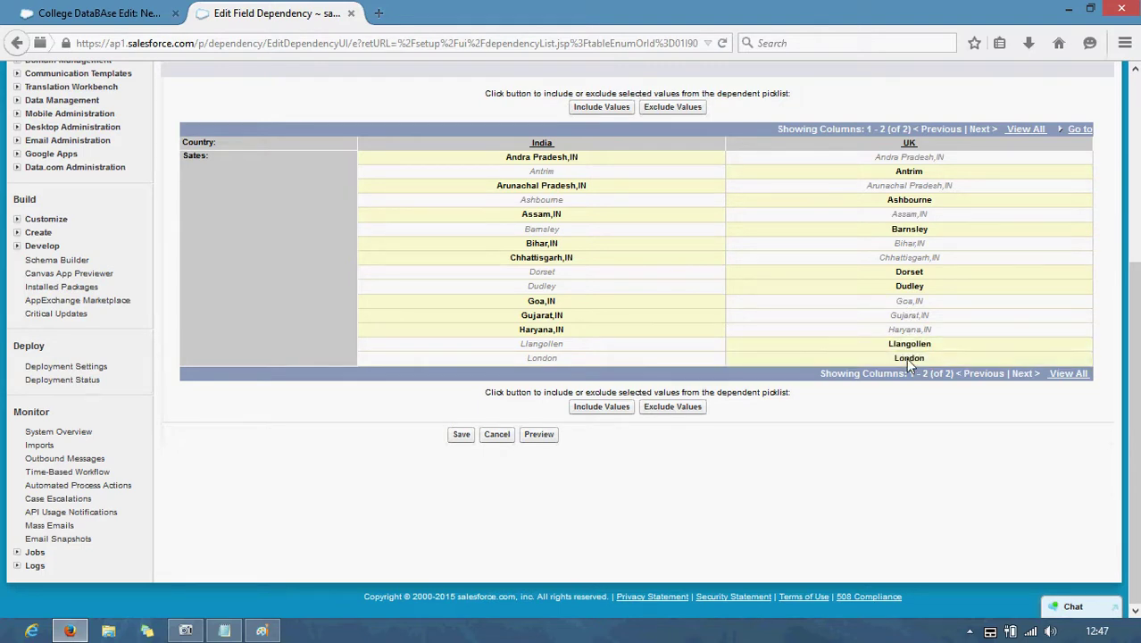
left_click(460, 435)
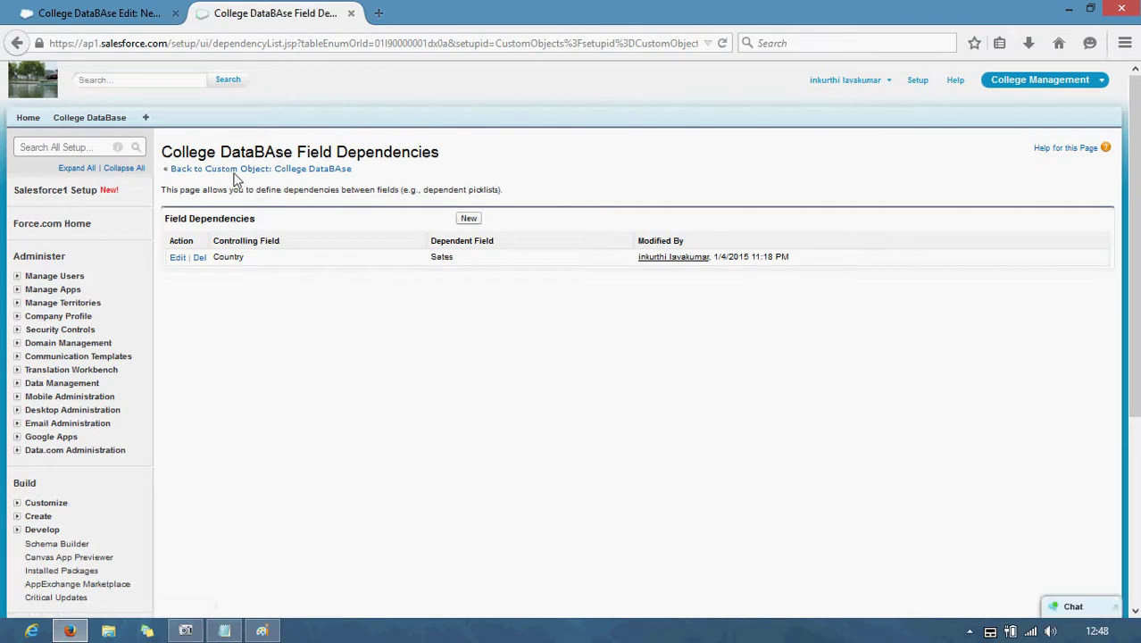
- Reload the new College DataBase record form, set Country to India and examine the filtered Sates options
left_click(93, 22)
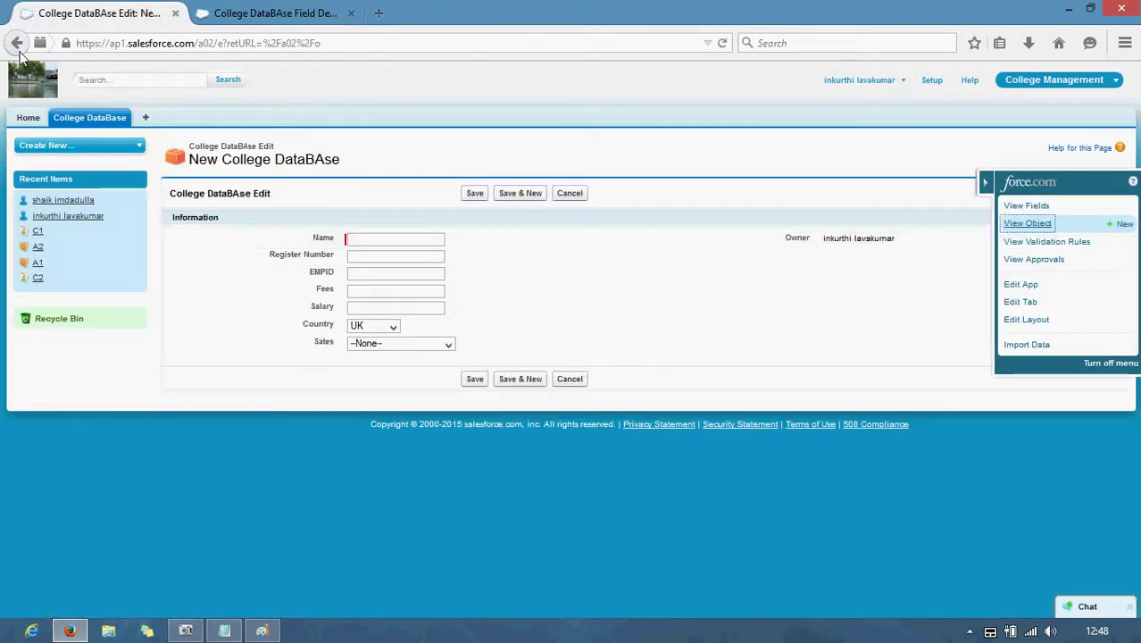
left_click(722, 45)
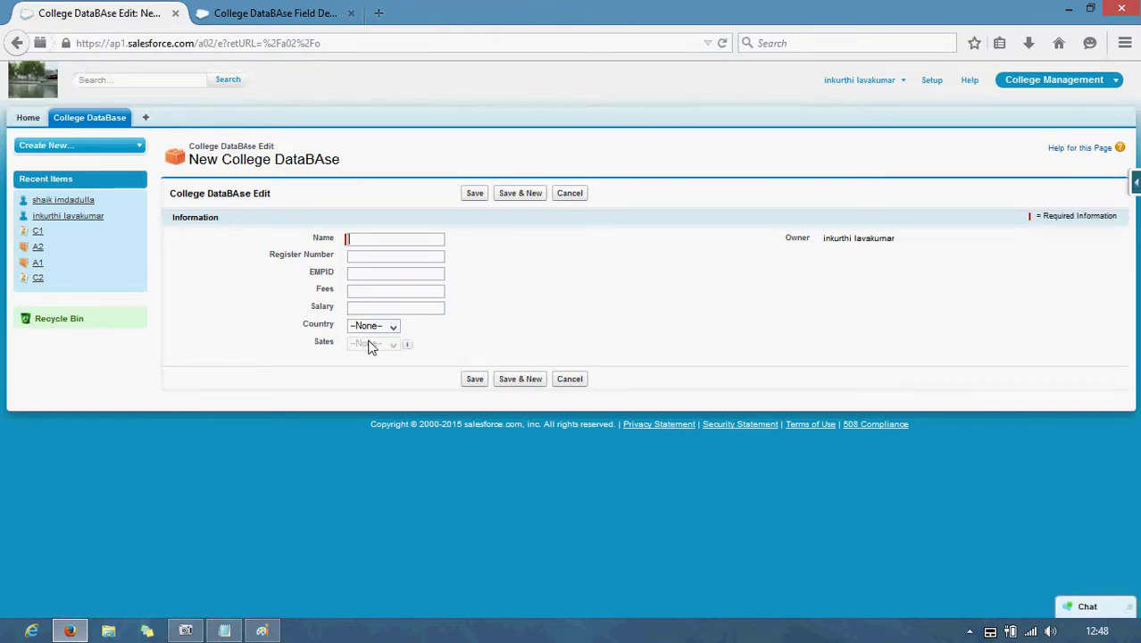
left_click(391, 327)
left_click(381, 353)
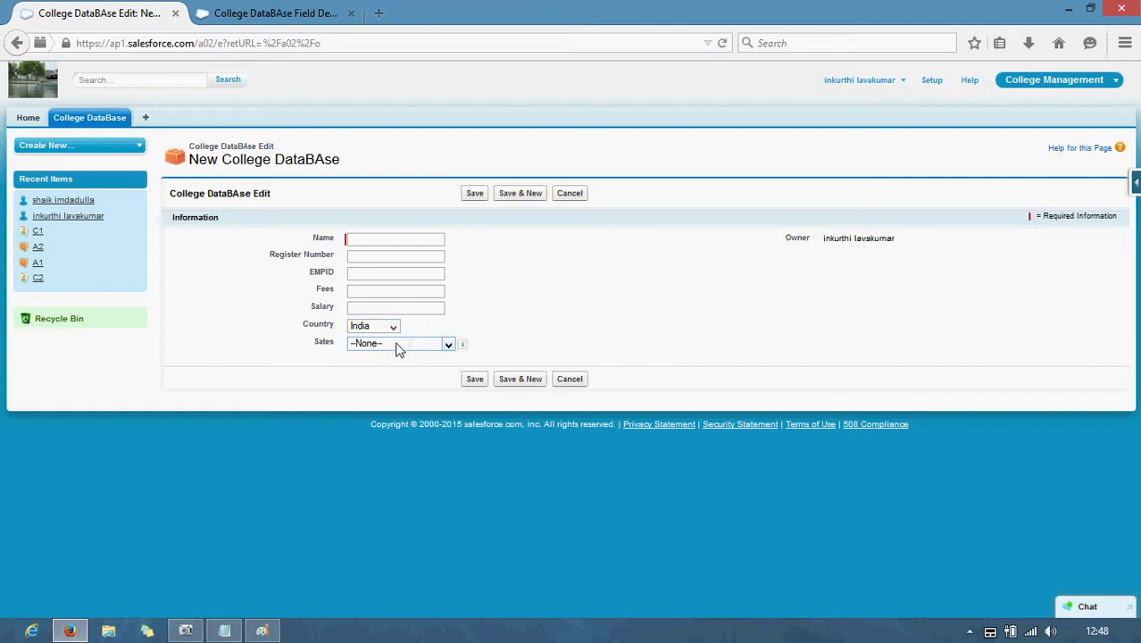
left_click(447, 343)
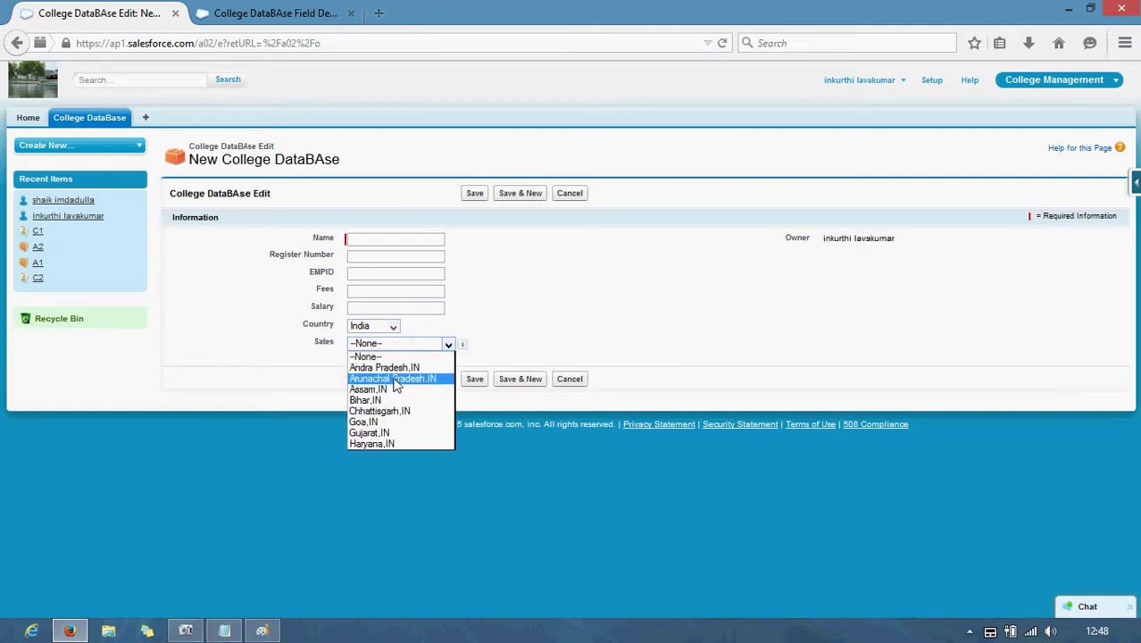
- Change Country to UK in the new record and examine the filtered Sates options
left_click(394, 329)
left_click(393, 327)
left_click(391, 357)
left_click(397, 348)
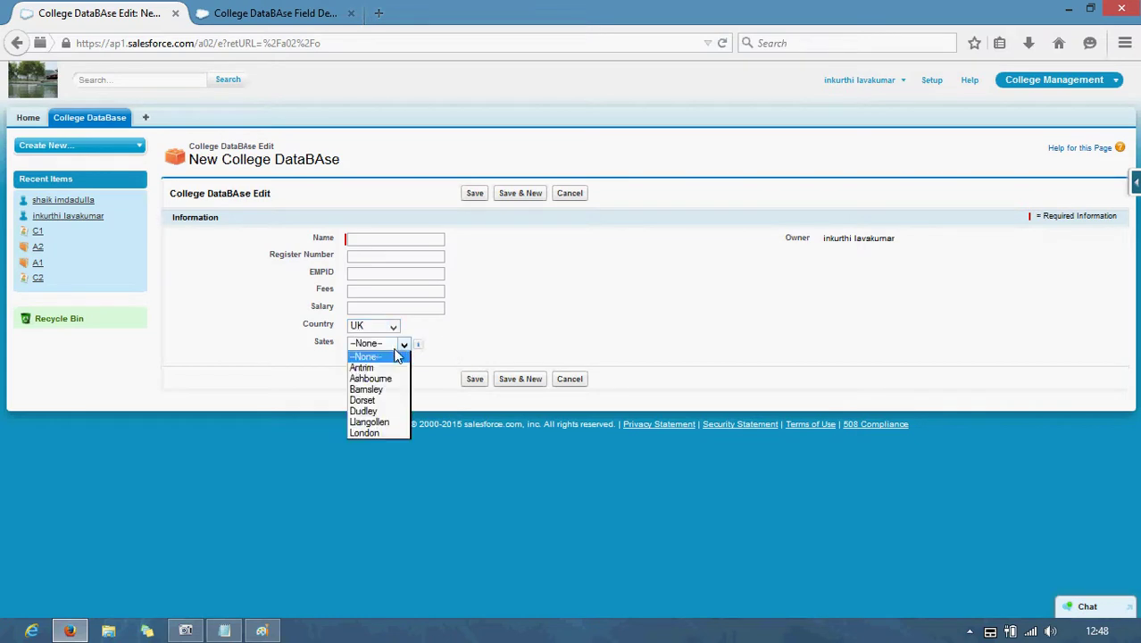
left_click(393, 354)
- Reset Country to --None-- and read the dependency hint beside the Sates field
left_click(395, 329)
left_click(384, 339)
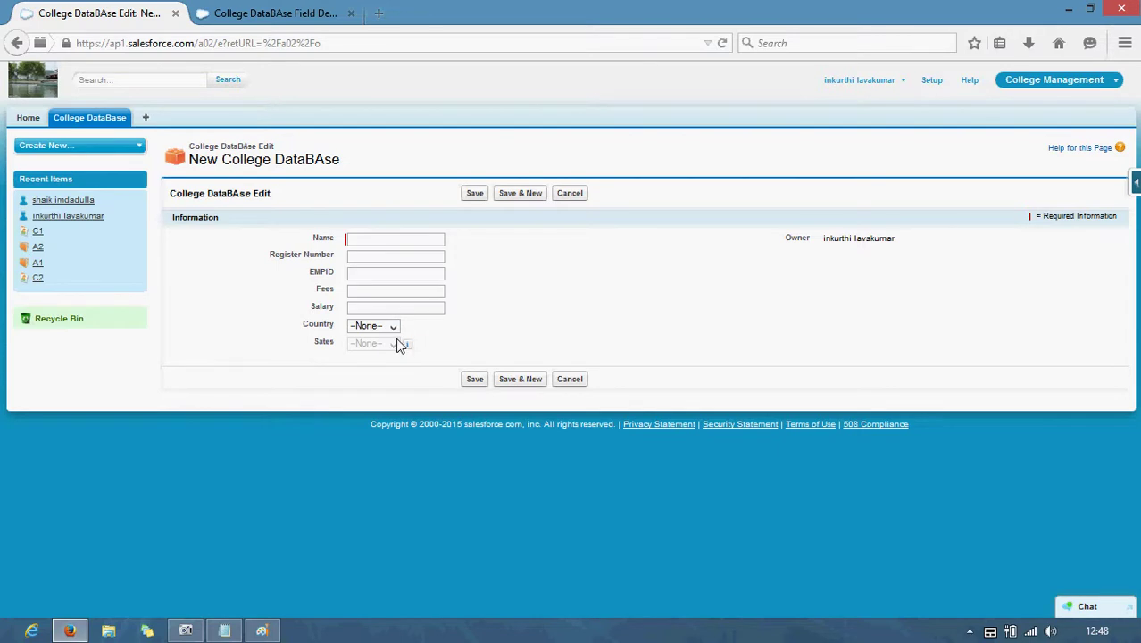
mouse_move(408, 350)
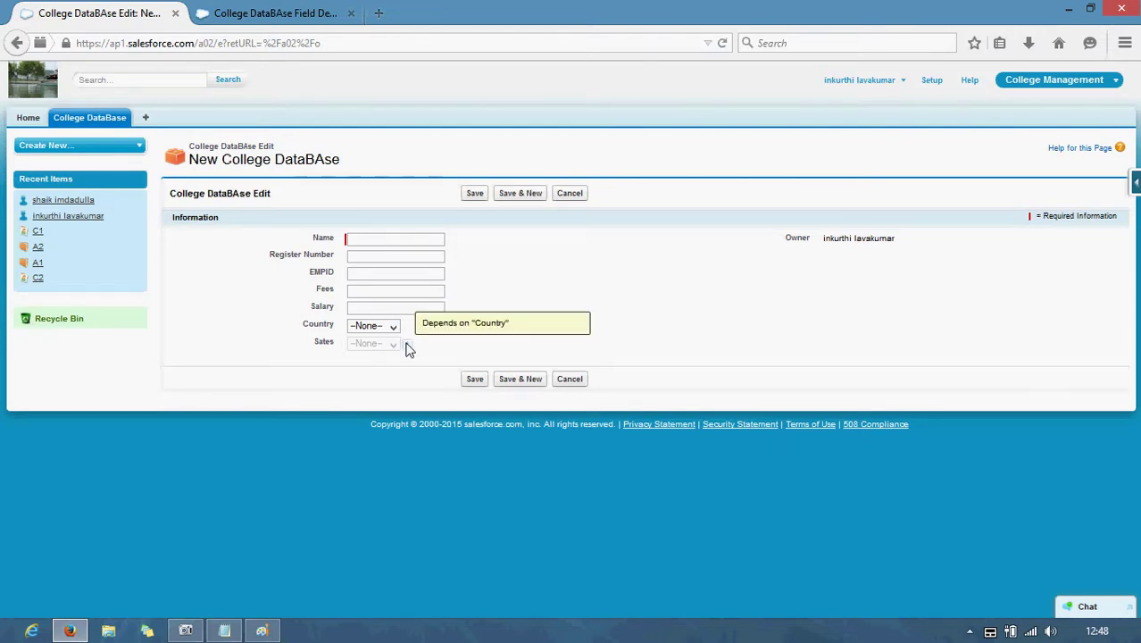
- Set Country back to India and check the information hint beside Sates again
left_click(382, 327)
left_click(385, 350)
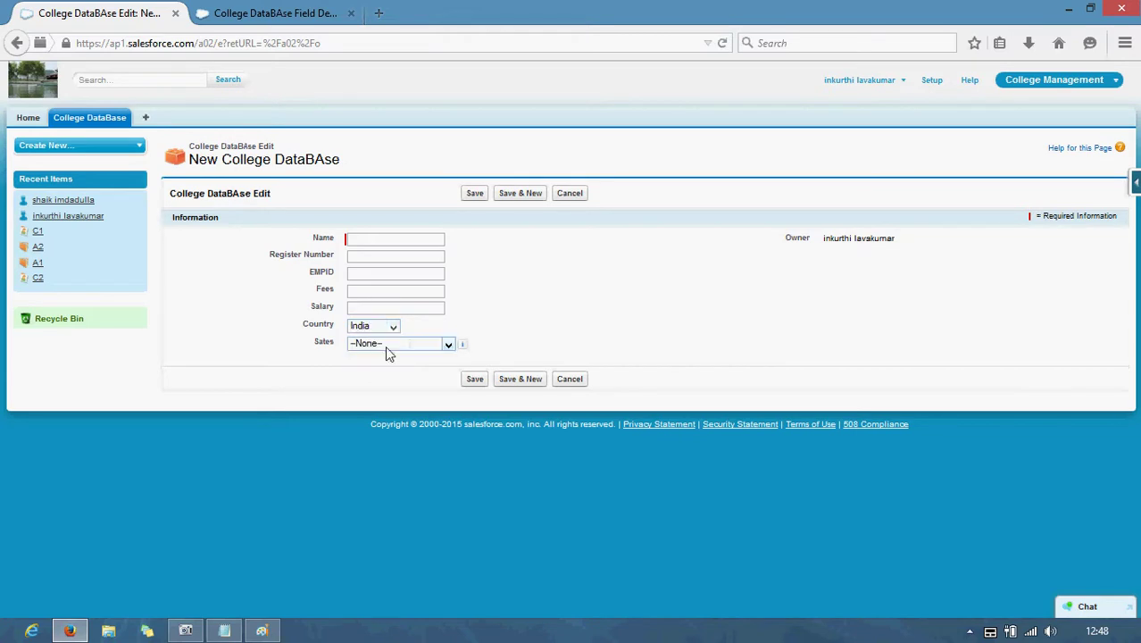
mouse_move(464, 351)
- Switch to Notepad and replace the existing note about field types with the heading "REcords types"
left_click(225, 629)
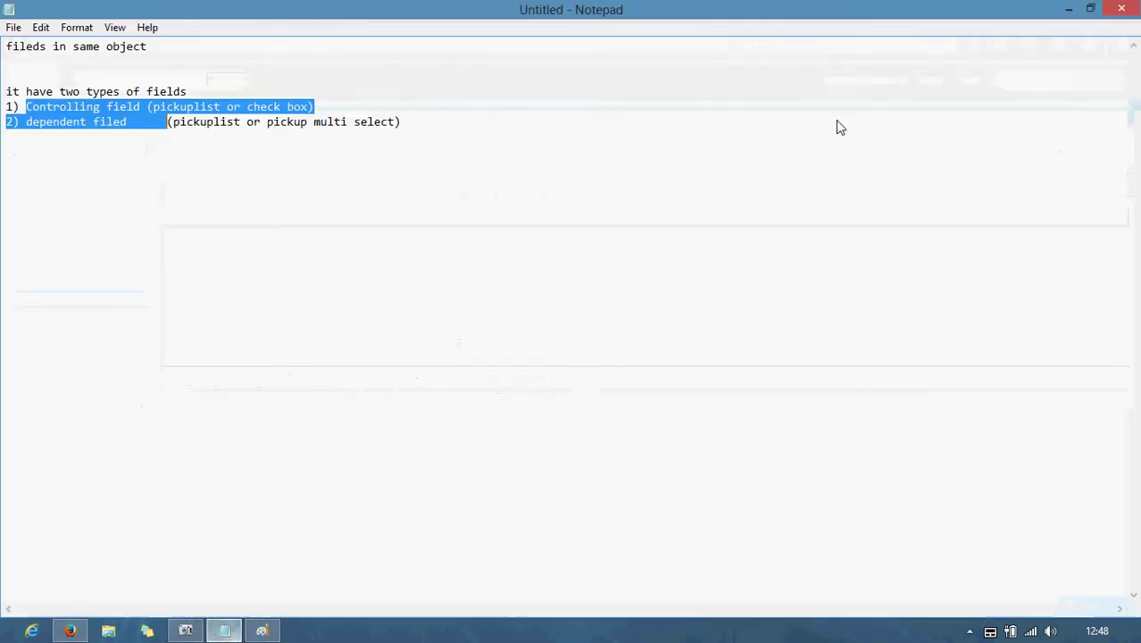
left_click_drag(474, 143, 11, 7)
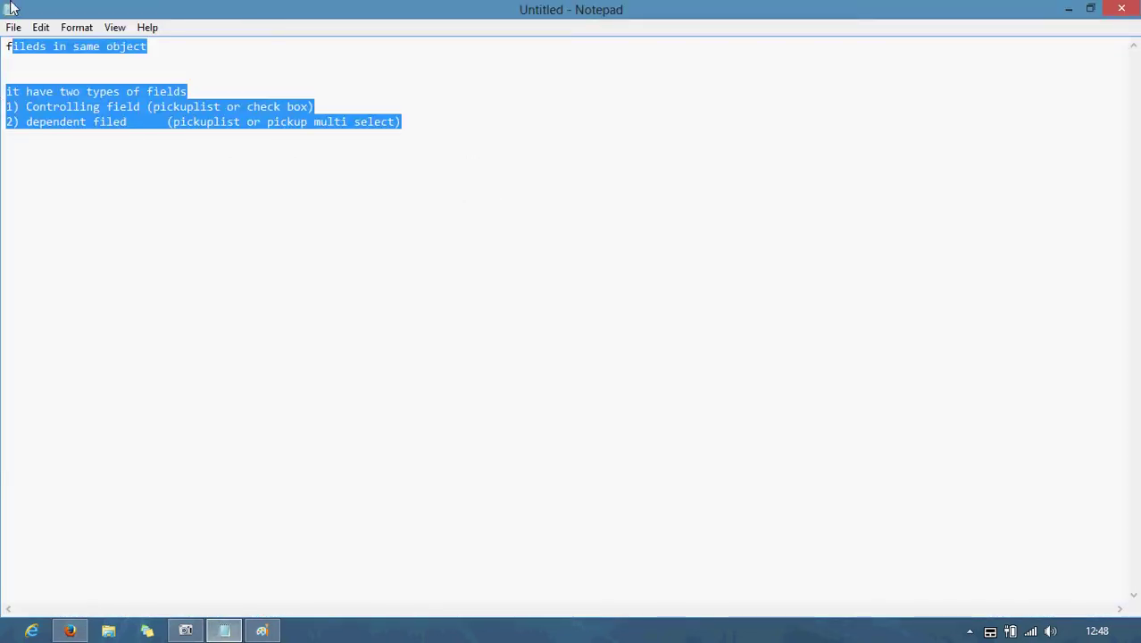
type("re")
key("BackSpace")
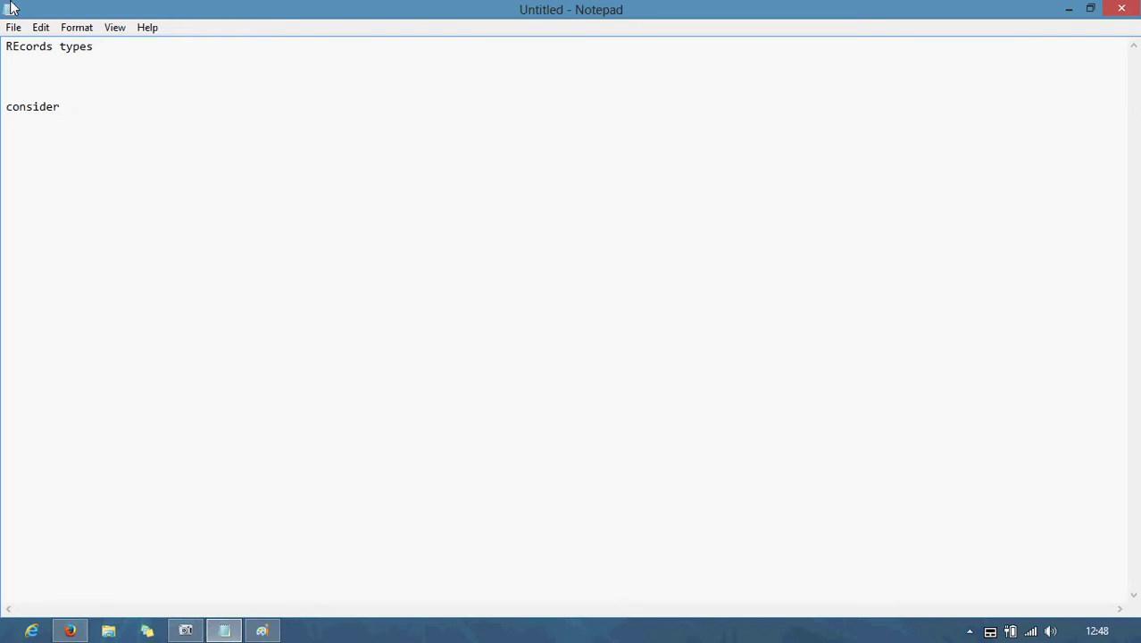
- Remove the word "consider" from the note and add the line "1 student and Employee" under the heading
key("BackSpace")
key("BackSpace")
key("BackSpace")
key("BackSpace")
key("BackSpace")
key("BackSpace")
key("BackSpace")
key("BackSpace")
key("BackSpace")
key("BackSpace")
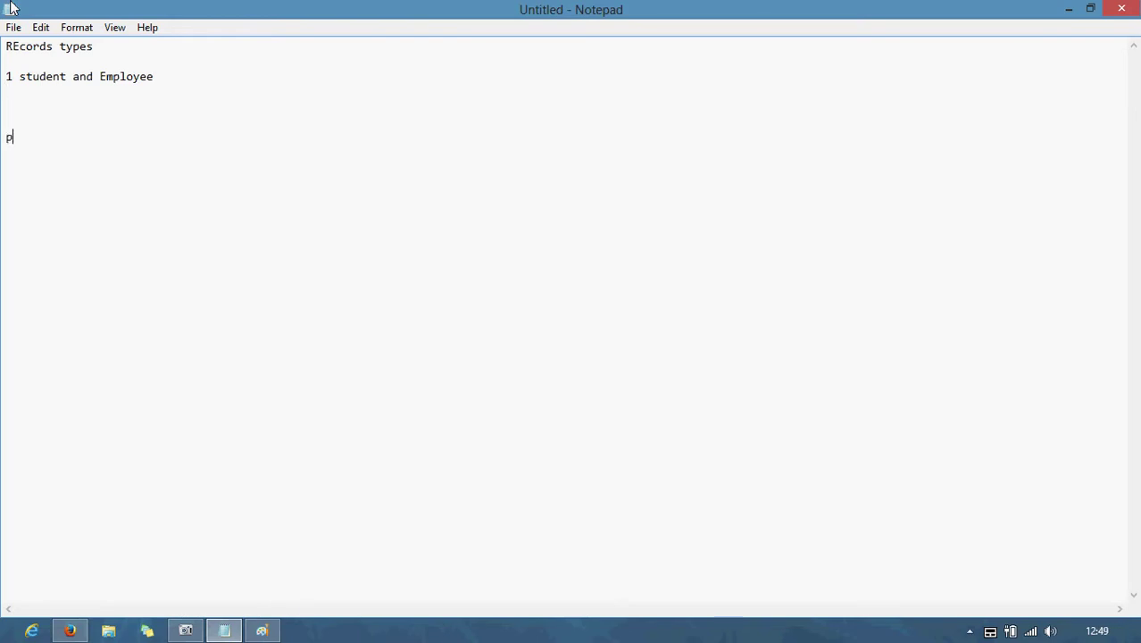
- Add a "prop: of student" section to the note listing name, reg no, phone, address, email and fees
type("of student")
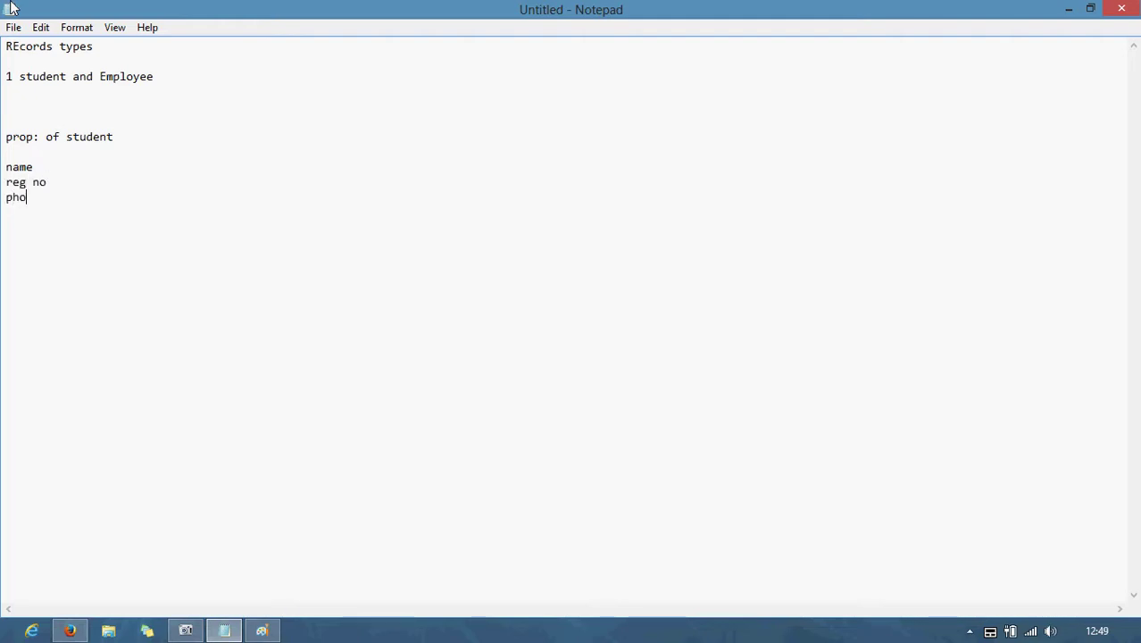
type("ess")
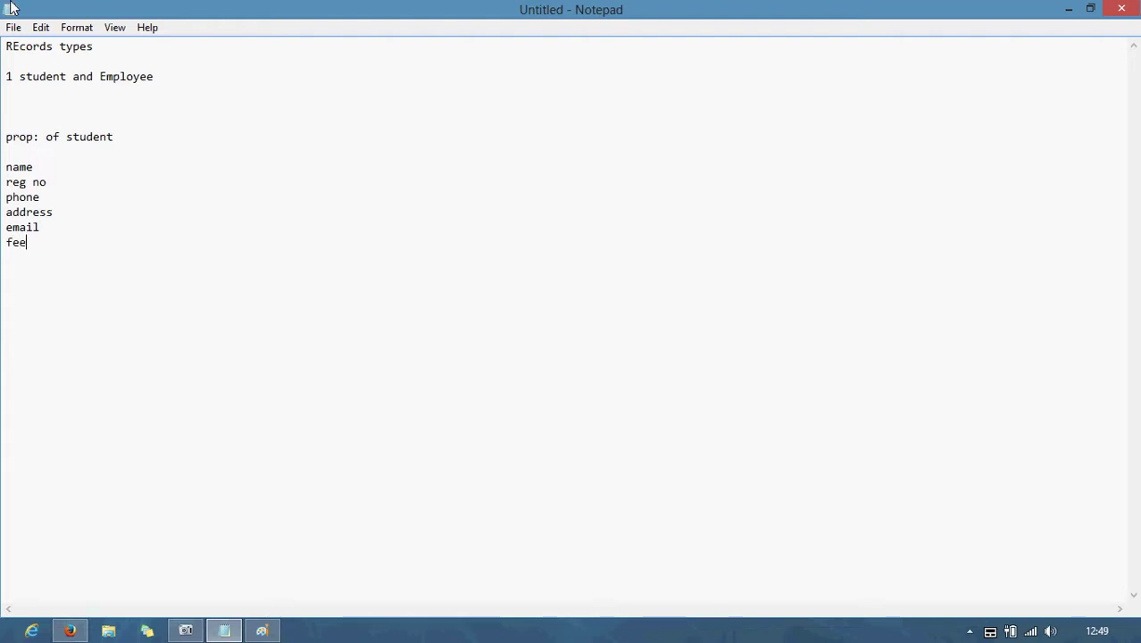
left_click(258, 143)
- Add a "prop : employee" heading below the student section and copy the student property list under it
left_click_drag(9, 169, 62, 251)
key("ctrl+c")
left_click(56, 258)
key("Return")
type("prop")
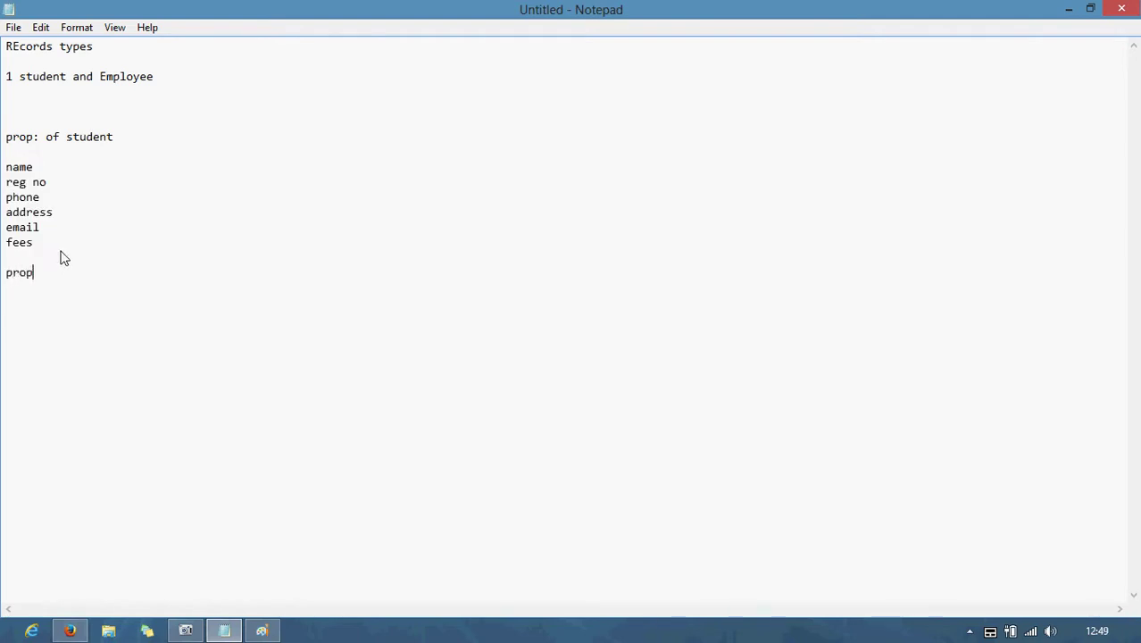
type(" : employee")
key("ctrl+v")
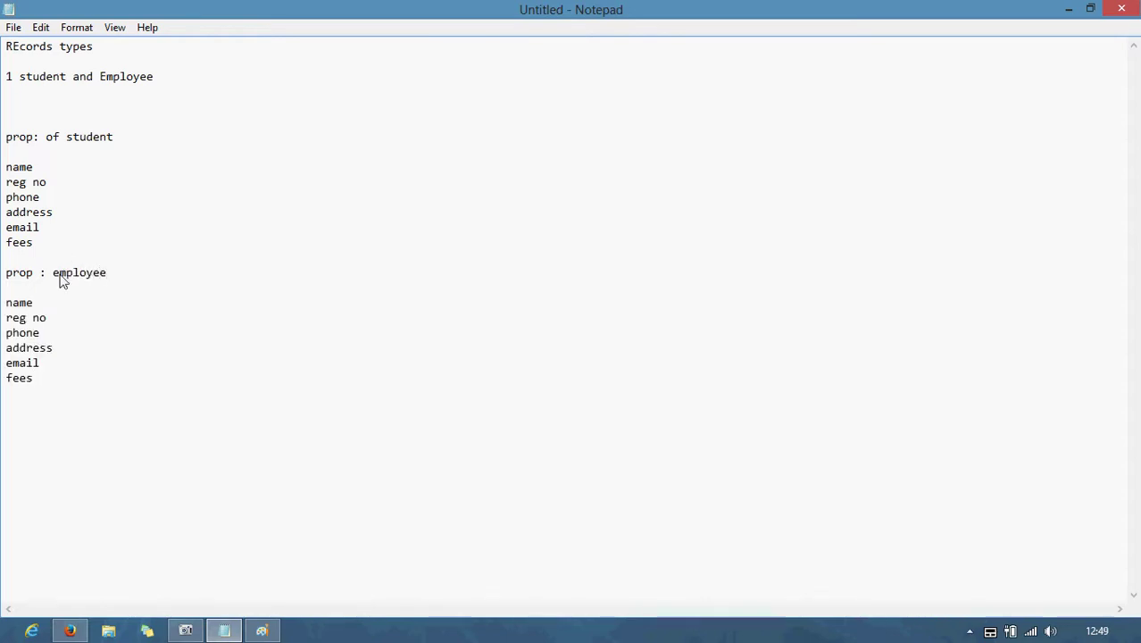
- Replace "reg no" with "empid" in the employee property list
left_click(44, 319)
left_click_drag(42, 320, 5, 320)
type("empl")
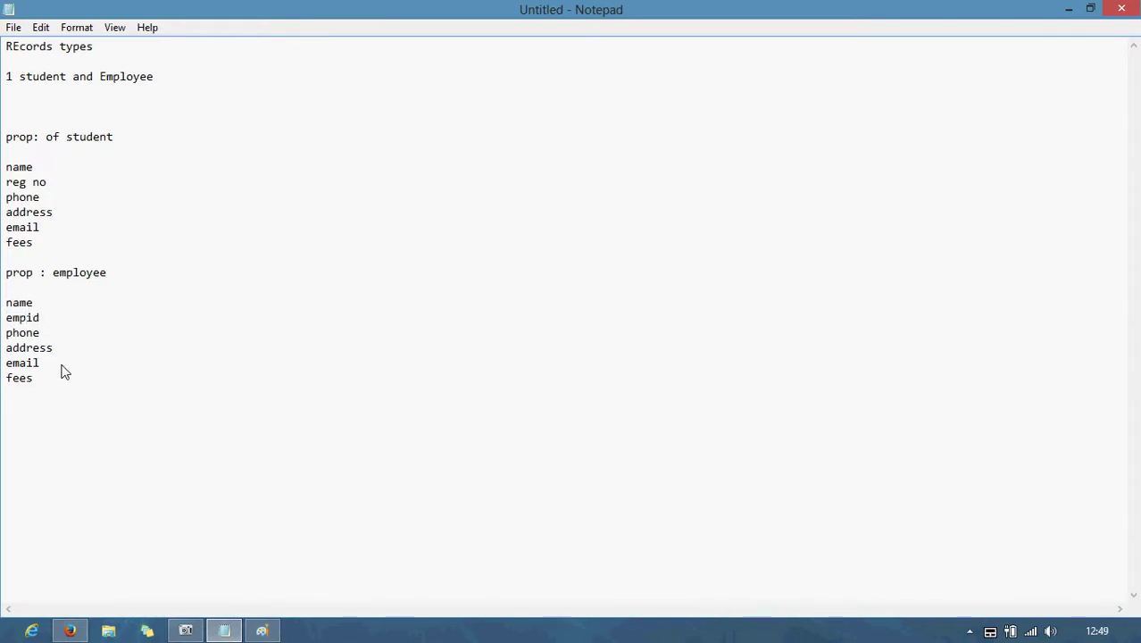
- Replace "fees" with "salary" in the employee property list of the note
left_click(24, 393)
left_click_drag(31, 380, 2, 382)
type("sal;as")
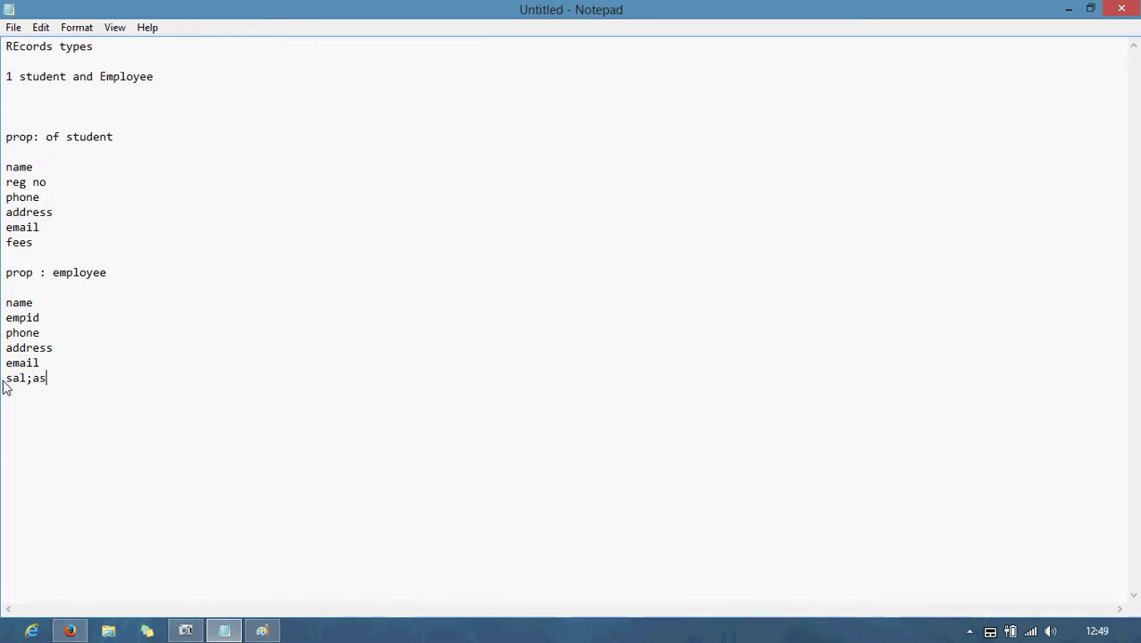
key("BackSpace")
key("BackSpace")
key("BackSpace")
type("ary")
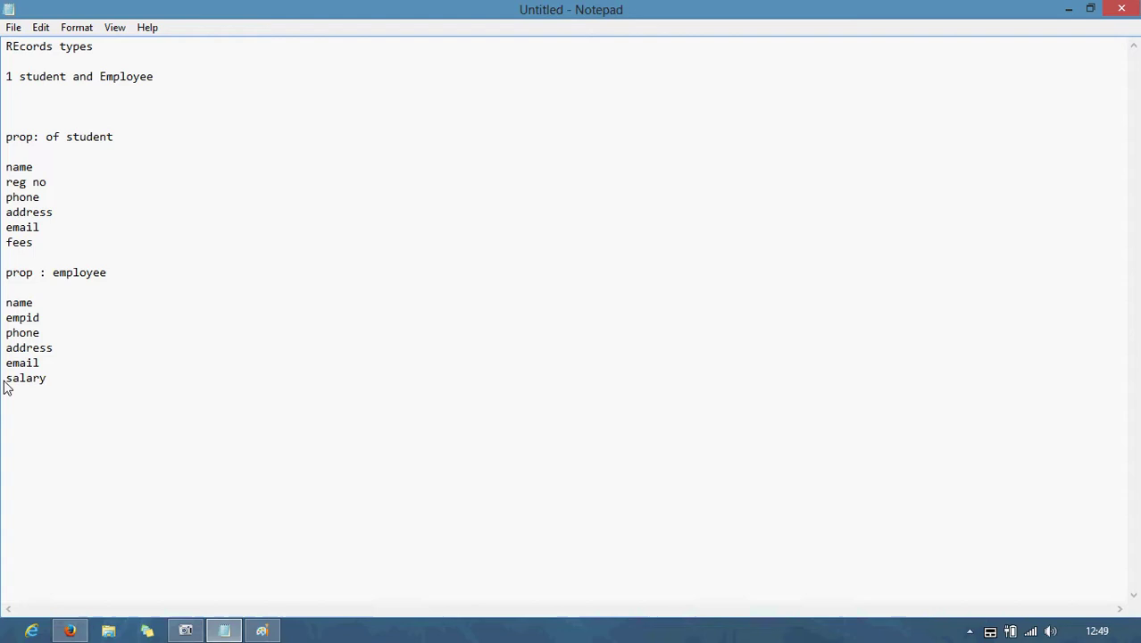
left_click_drag(34, 167, 75, 186)
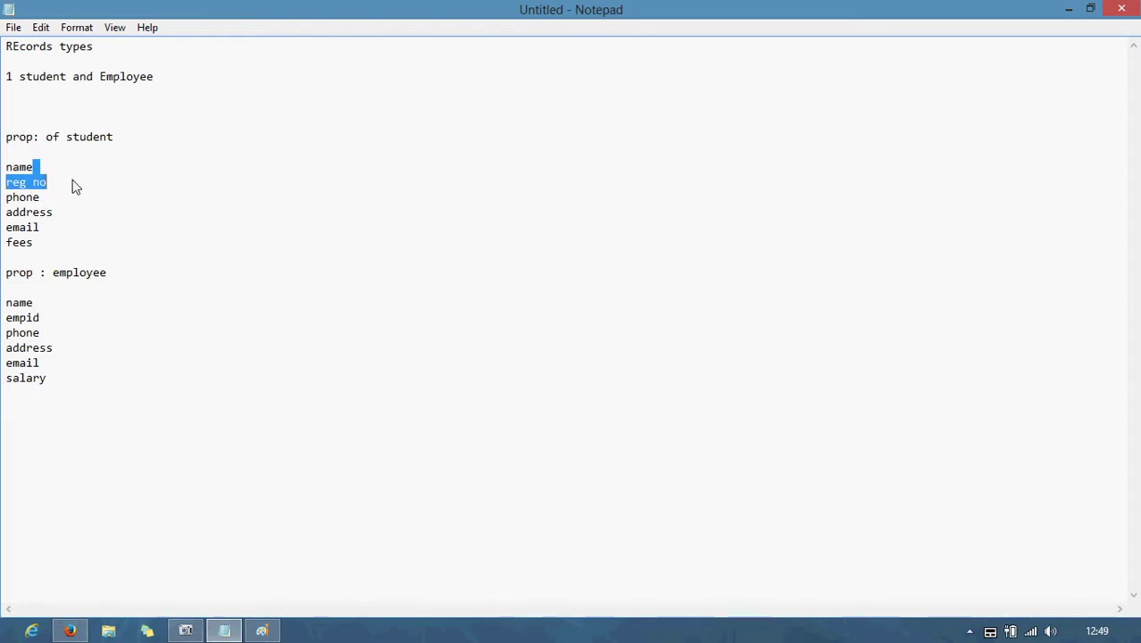
left_click(64, 175)
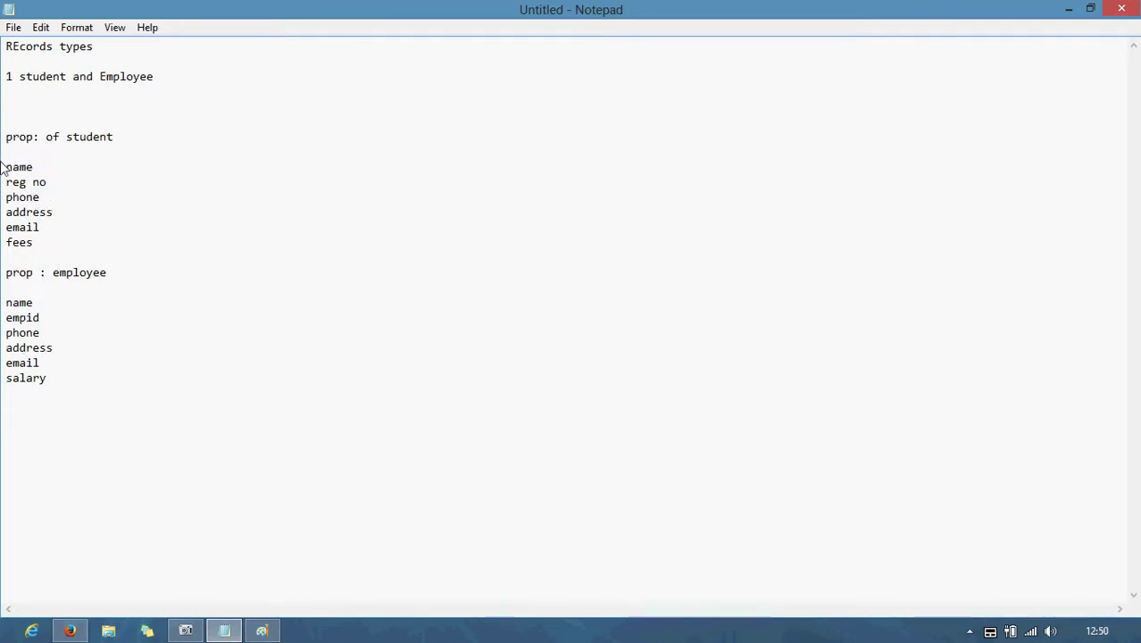
left_click_drag(6, 167, 39, 179)
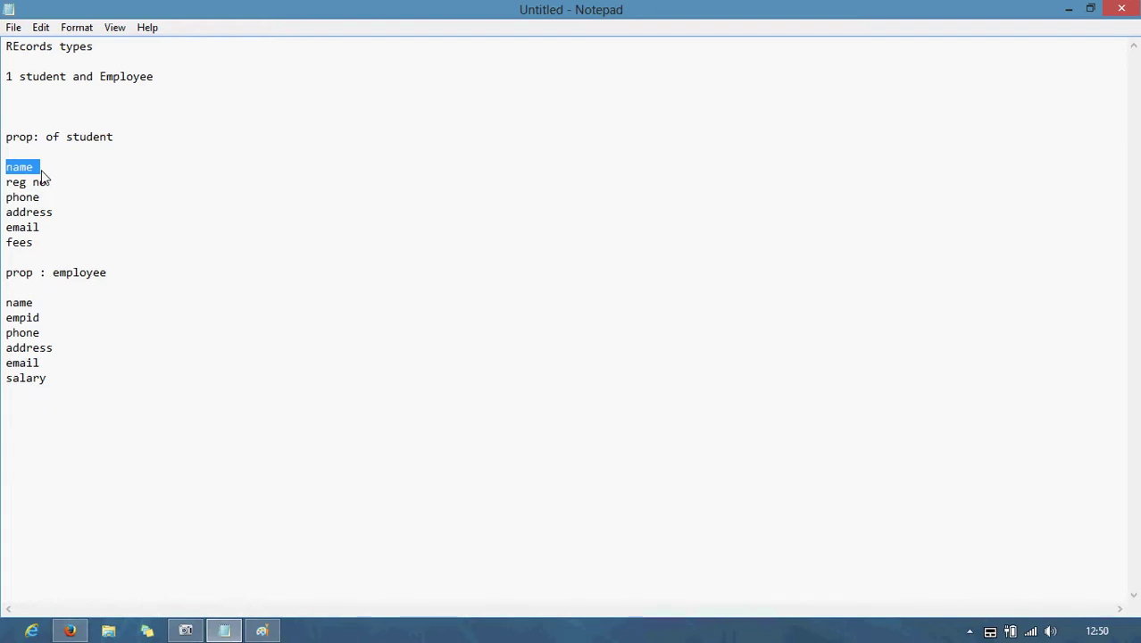
left_click_drag(42, 177, 68, 251)
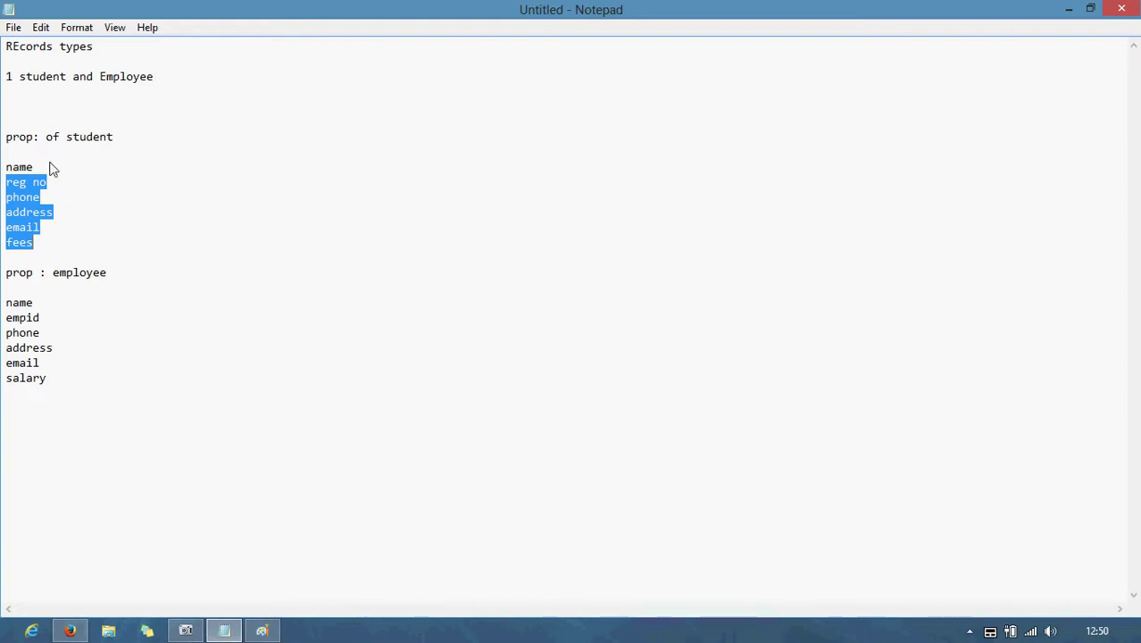
left_click_drag(6, 167, 35, 166)
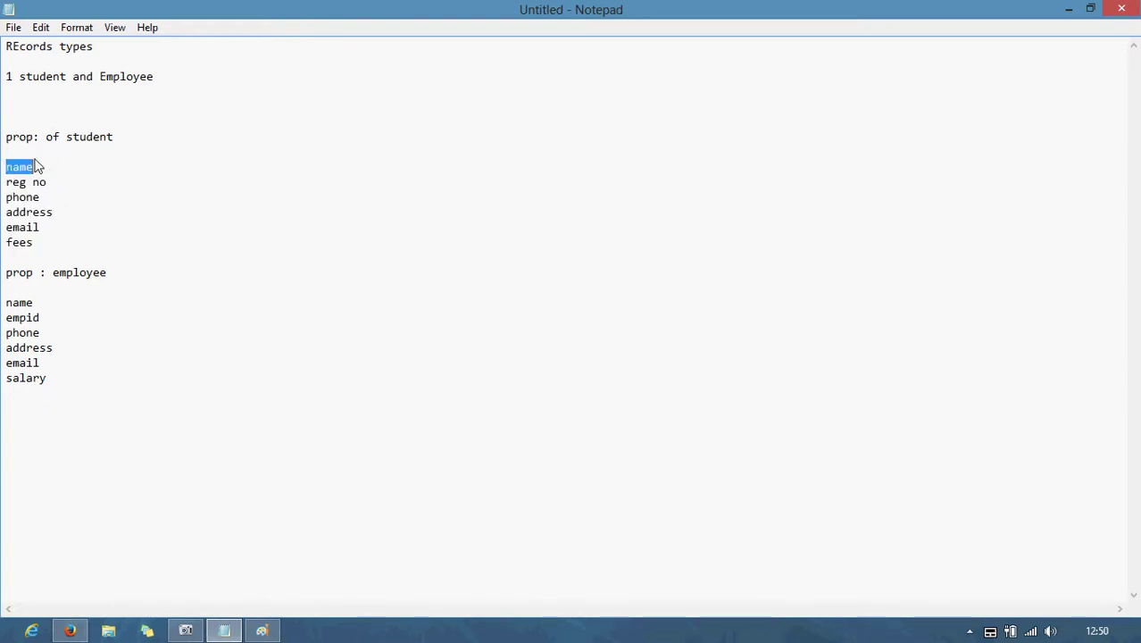
left_click_drag(287, 136, 414, 187)
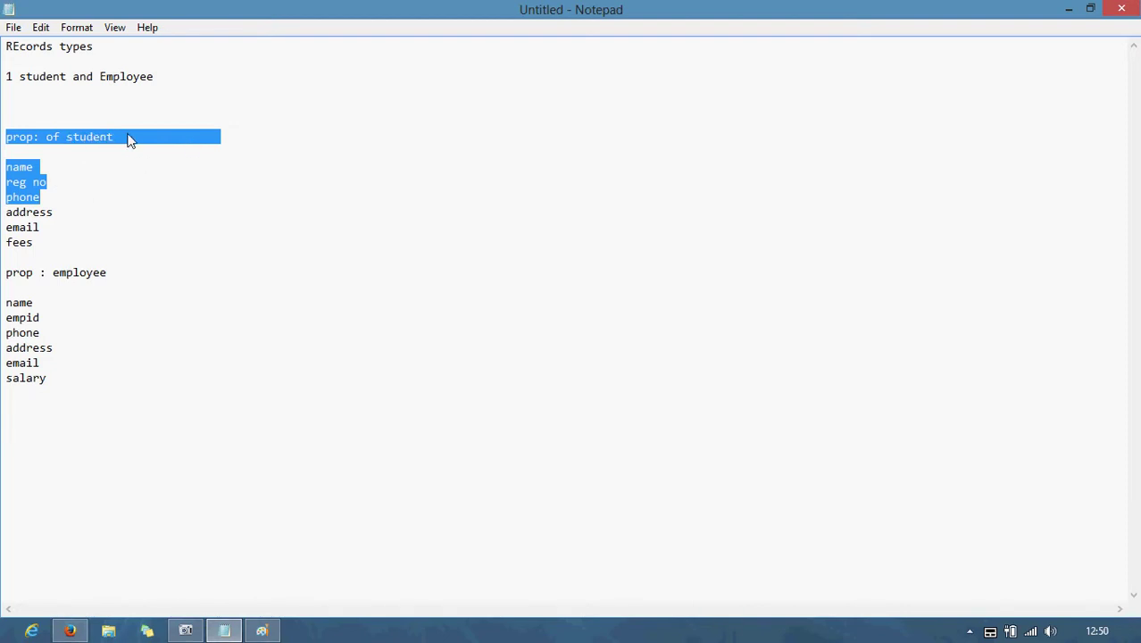
- Switch to Firefox and open the College DataBAse object definition from the new record form
left_click(1068, 9)
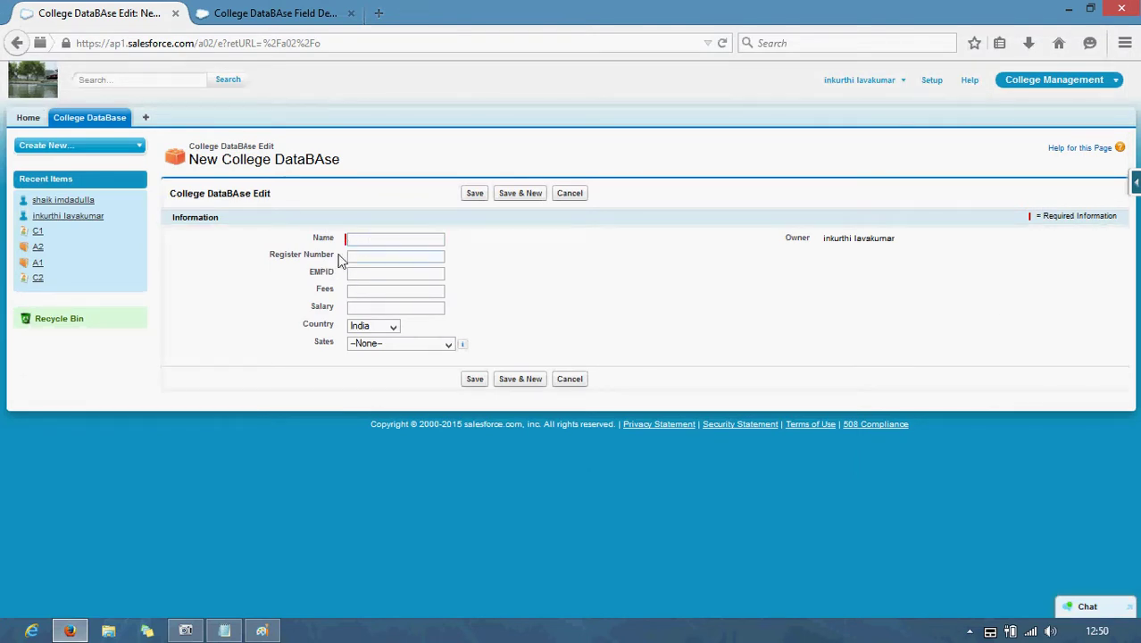
mouse_move(332, 246)
left_mouse_down()
mouse_move(322, 240)
mouse_move(301, 262)
mouse_move(301, 280)
mouse_move(331, 246)
left_mouse_up()
left_click(328, 294)
left_click_drag(332, 306, 302, 312)
left_click(1137, 183)
left_click(1016, 224)
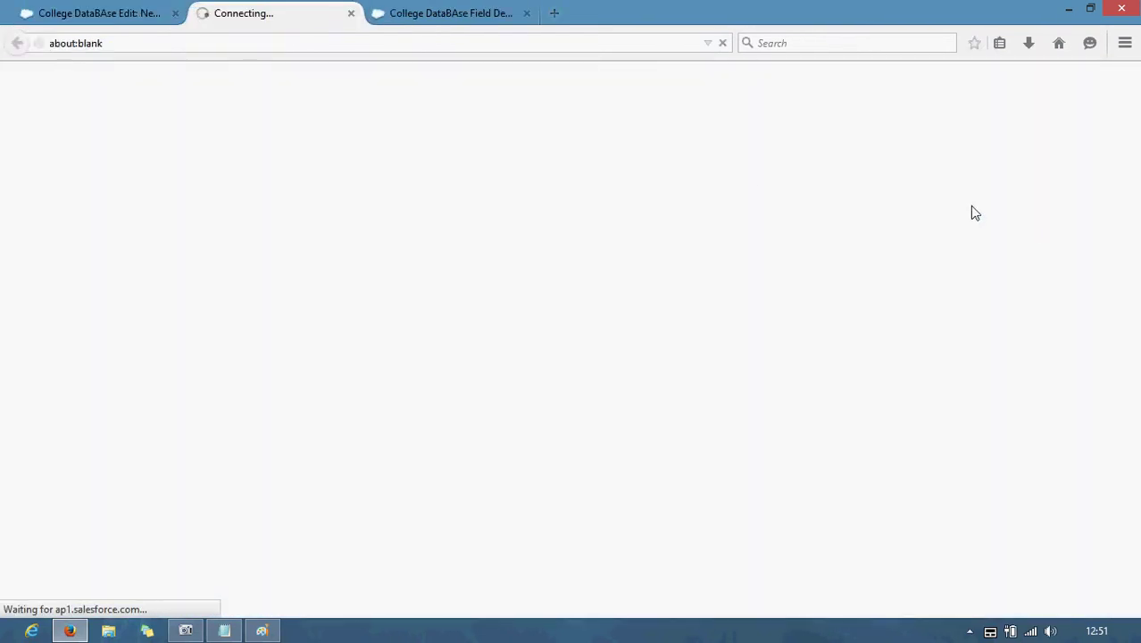
- Create a page layout named "Student Record" for the College DataBAse object without cloning an existing layout
scroll(375, 254, "down", 5)
scroll(373, 253, "down", 3)
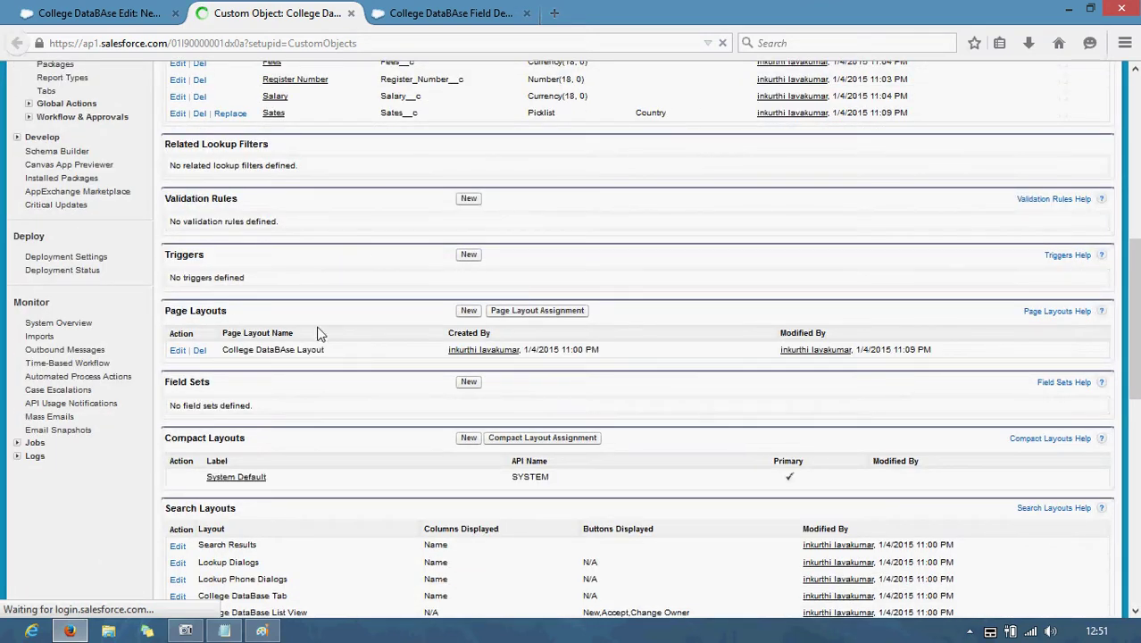
left_click(468, 311)
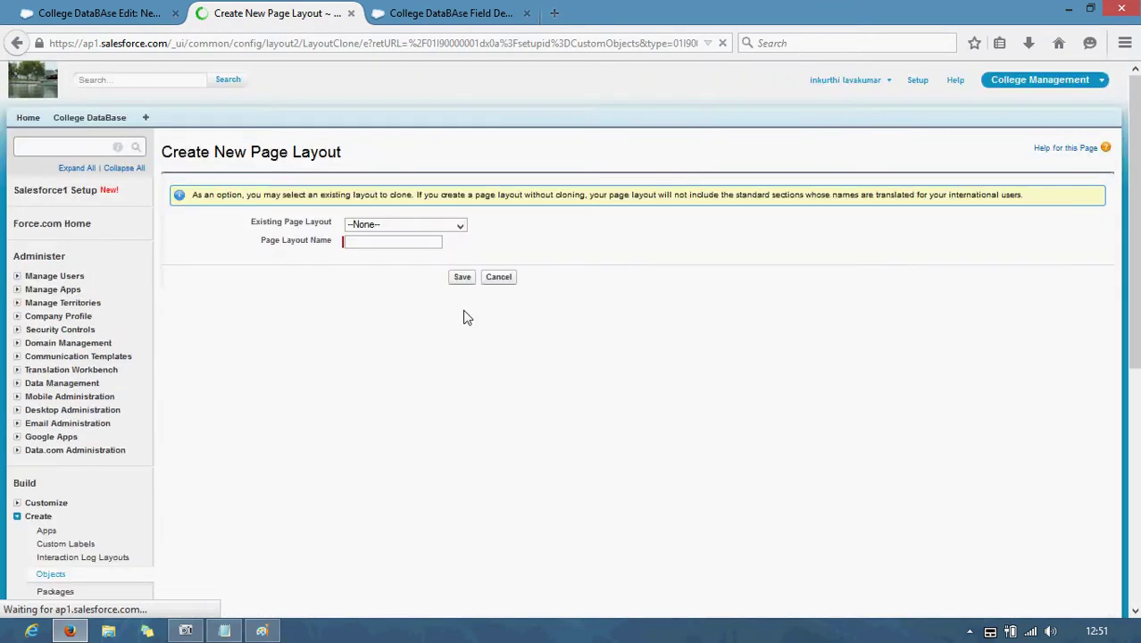
left_click(391, 248)
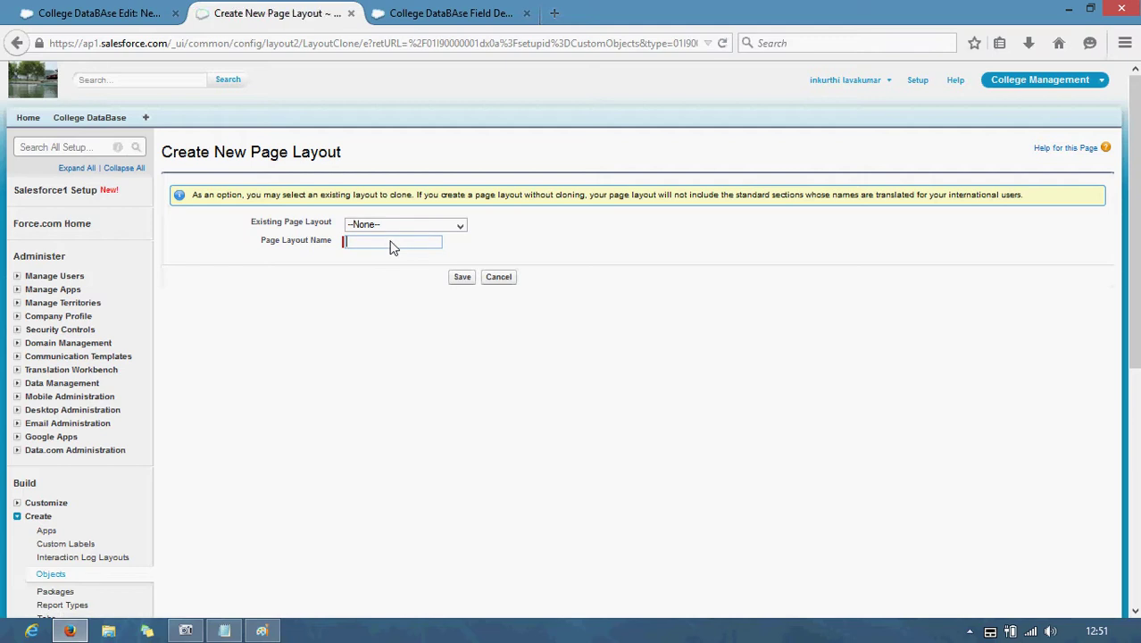
left_click(401, 226)
left_click(401, 230)
left_click(399, 225)
left_click(398, 223)
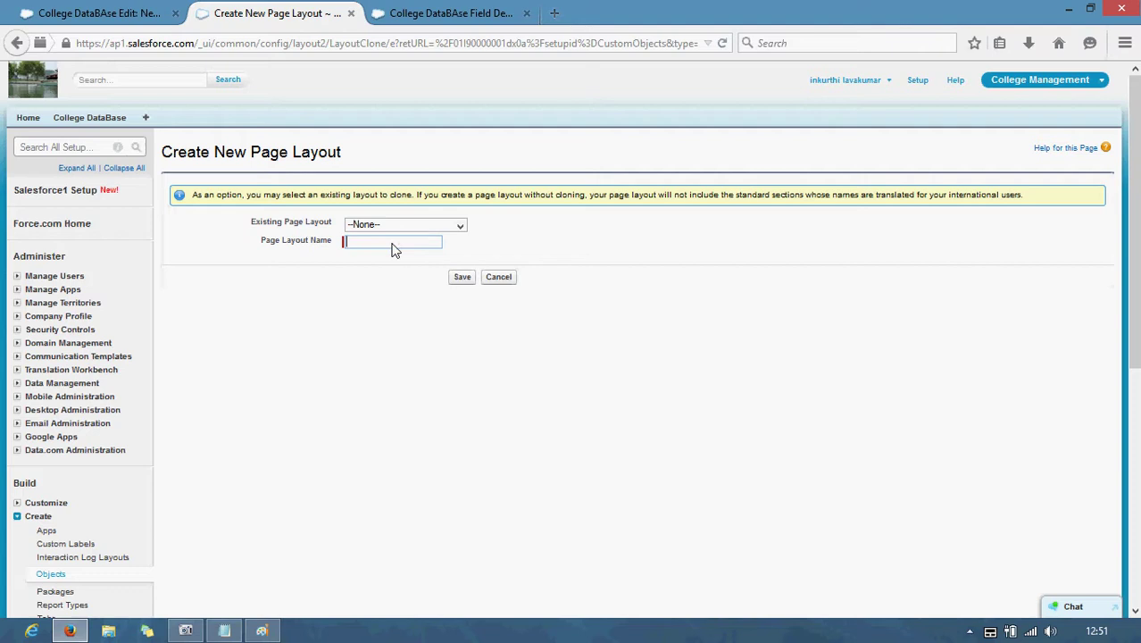
type("Student REcord")
key("Left")
key("Left")
key("Left")
key("Left")
key("BackSpace")
type("e")
left_click(462, 277)
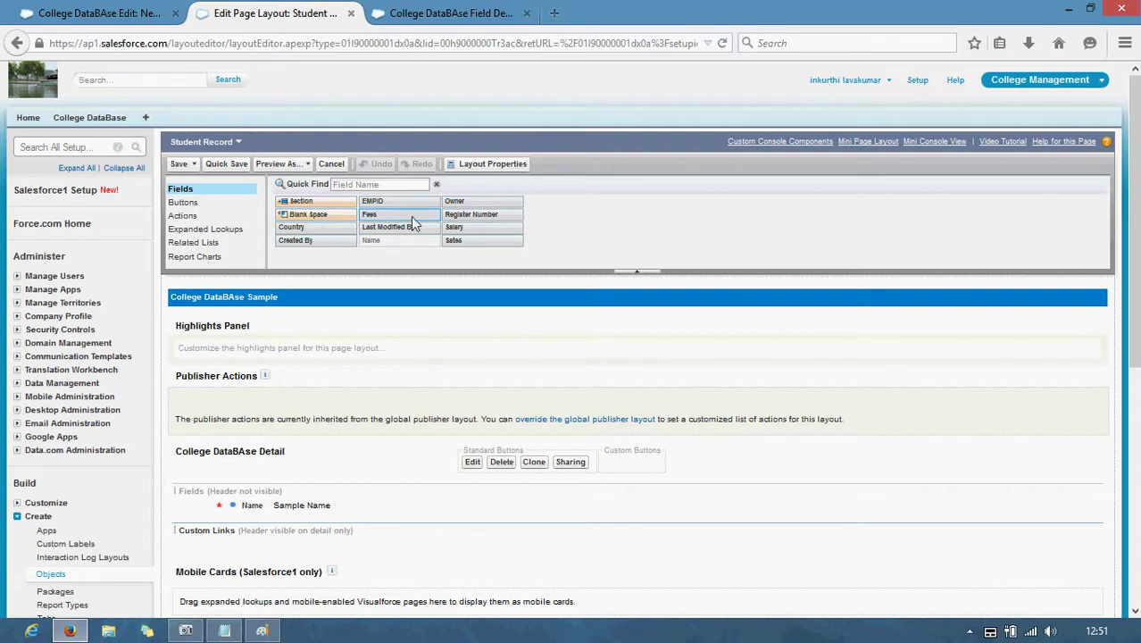
- Add Register Number, Sates, Country, Fees and Created By to the Student Record layout's field section and save the layout
scroll(420, 253, "down", 2)
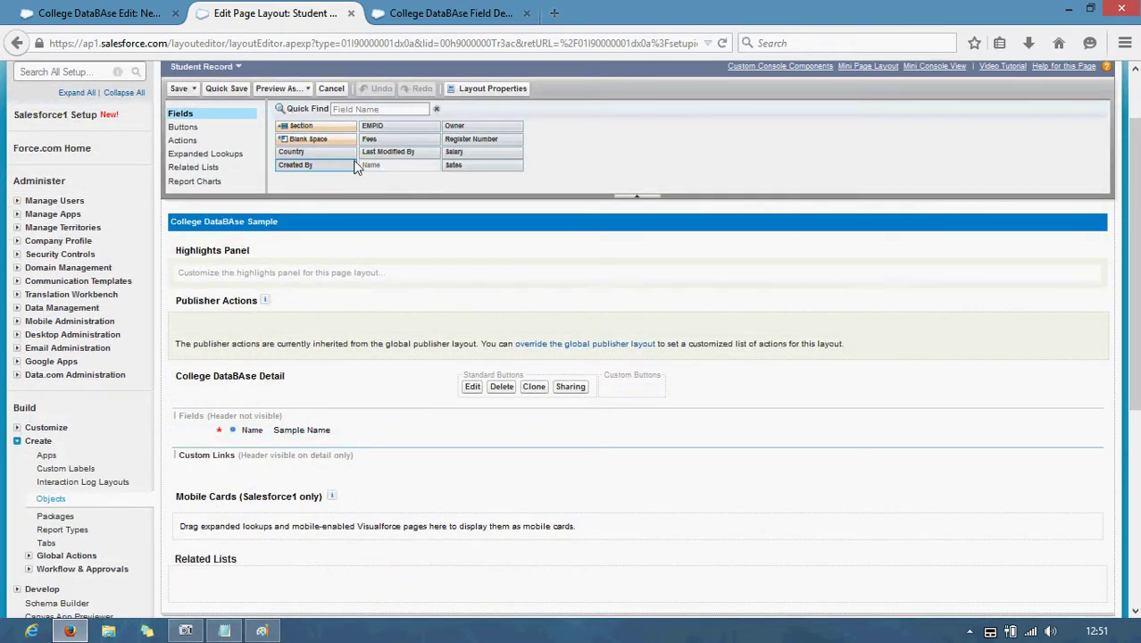
left_click_drag(451, 140, 256, 451)
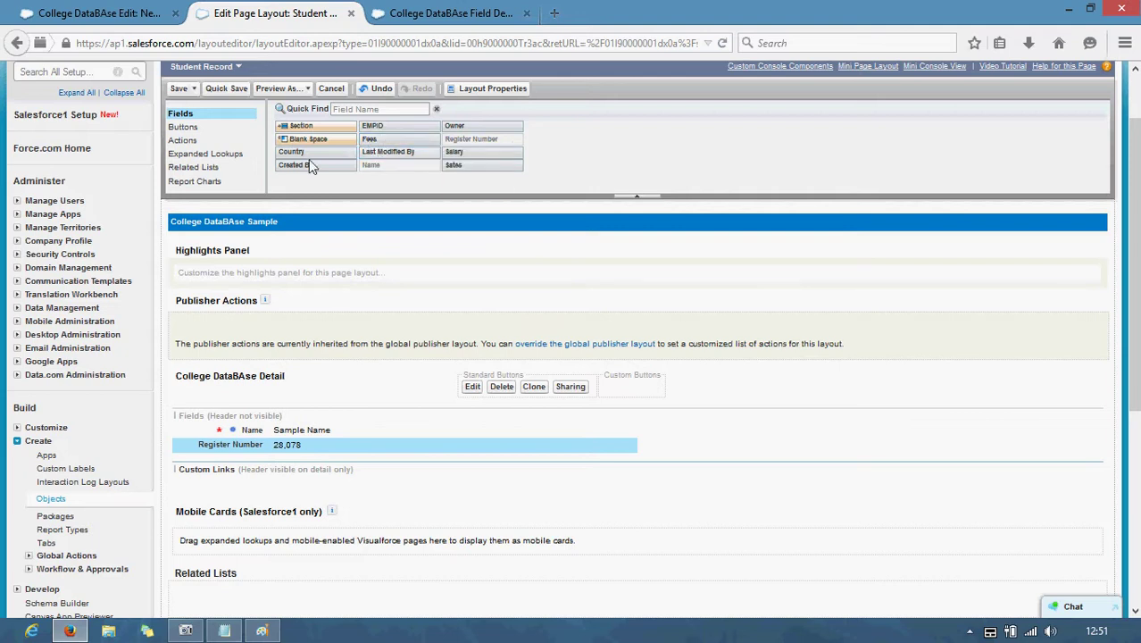
left_click_drag(455, 165, 228, 455)
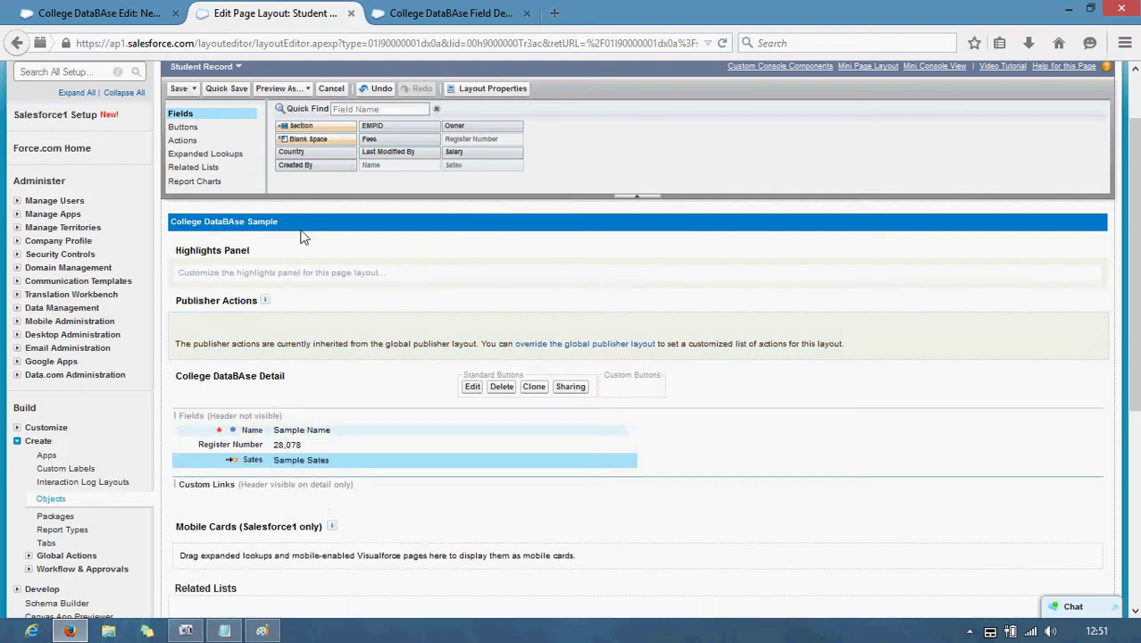
left_click_drag(302, 156, 256, 475)
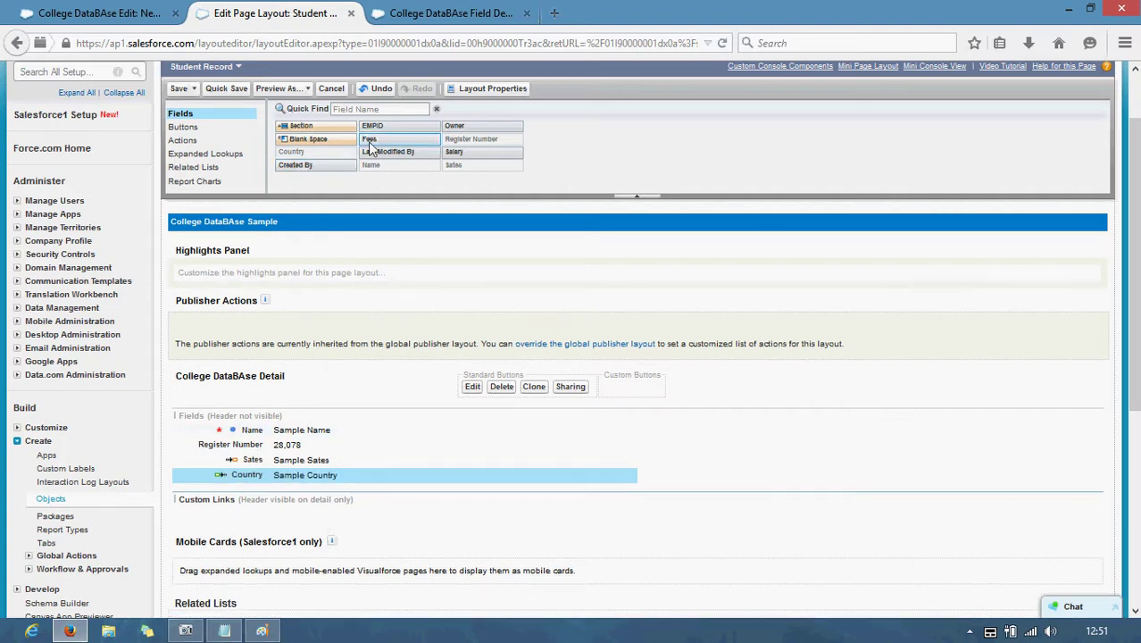
left_click_drag(372, 149, 678, 430)
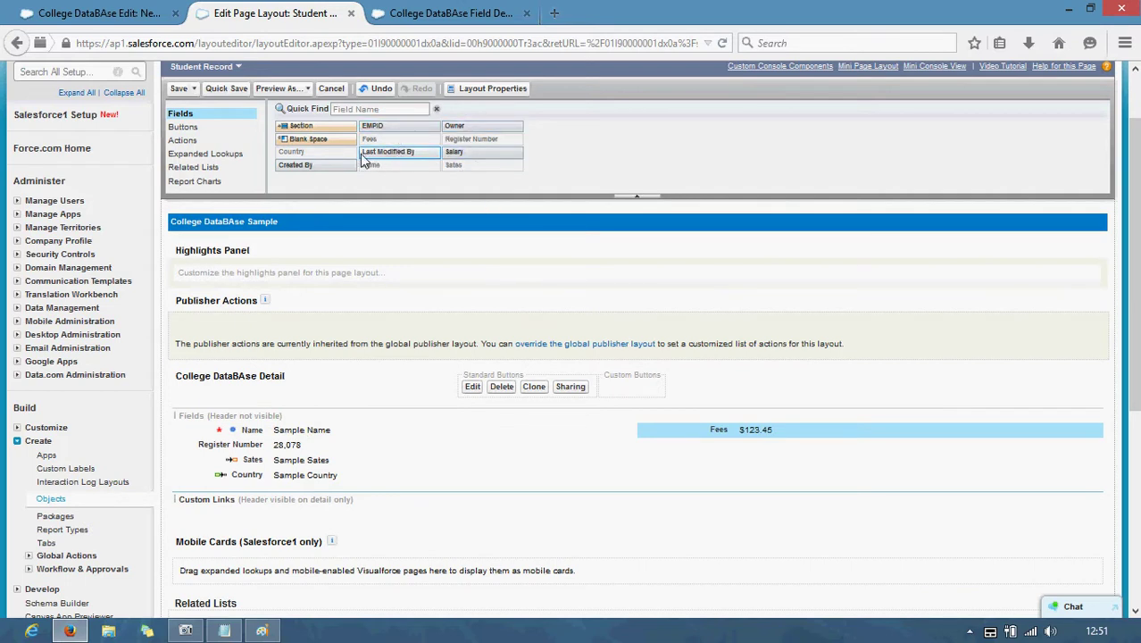
left_click_drag(330, 172, 672, 447)
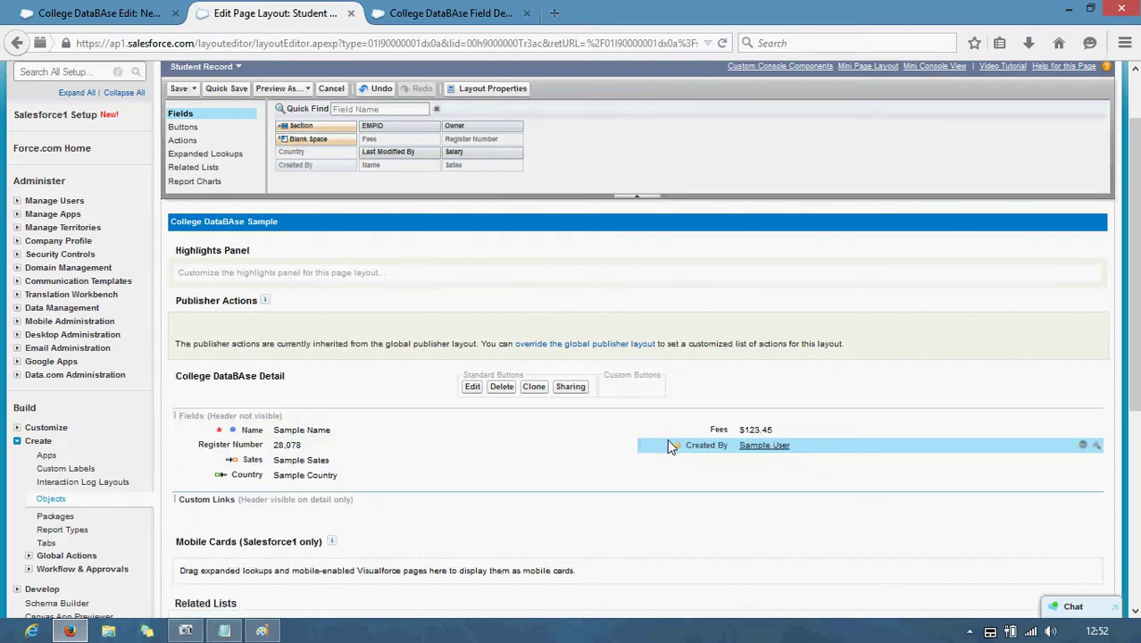
left_click(179, 88)
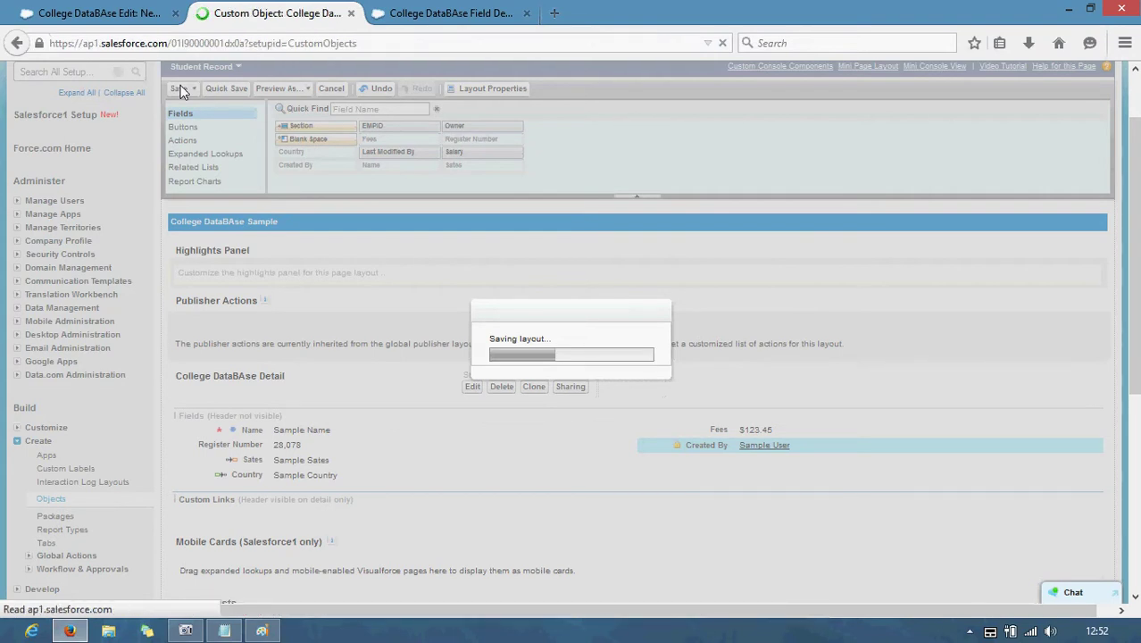
- Create another College DataBAse page layout named "Employee Record" without cloning an existing layout
scroll(286, 277, "down", 5)
scroll(284, 281, "down", 3)
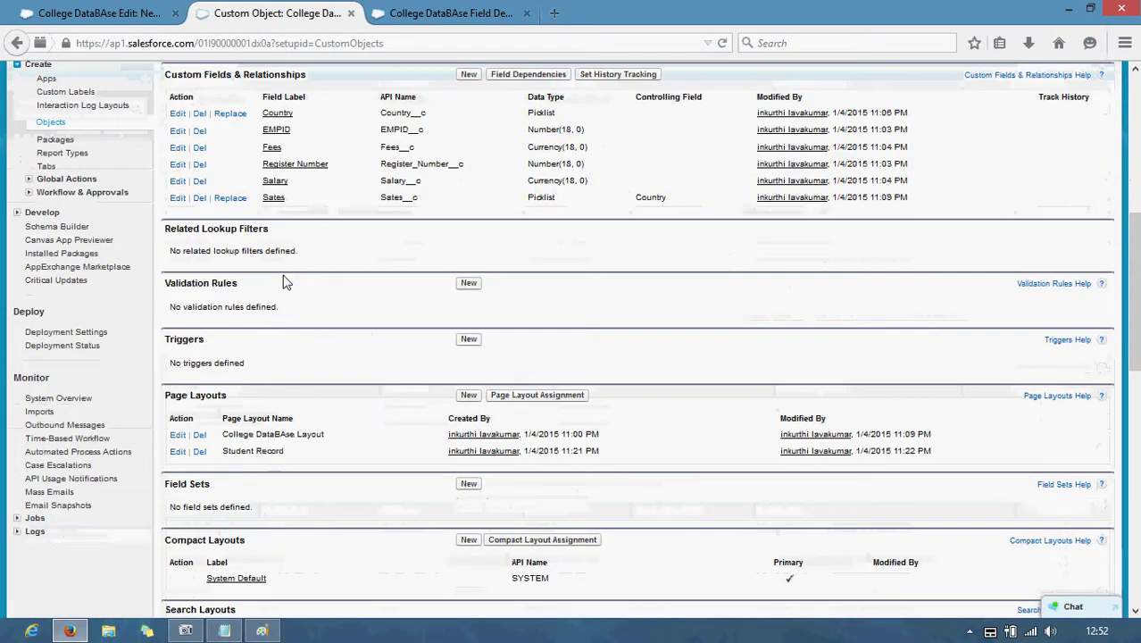
left_click(471, 395)
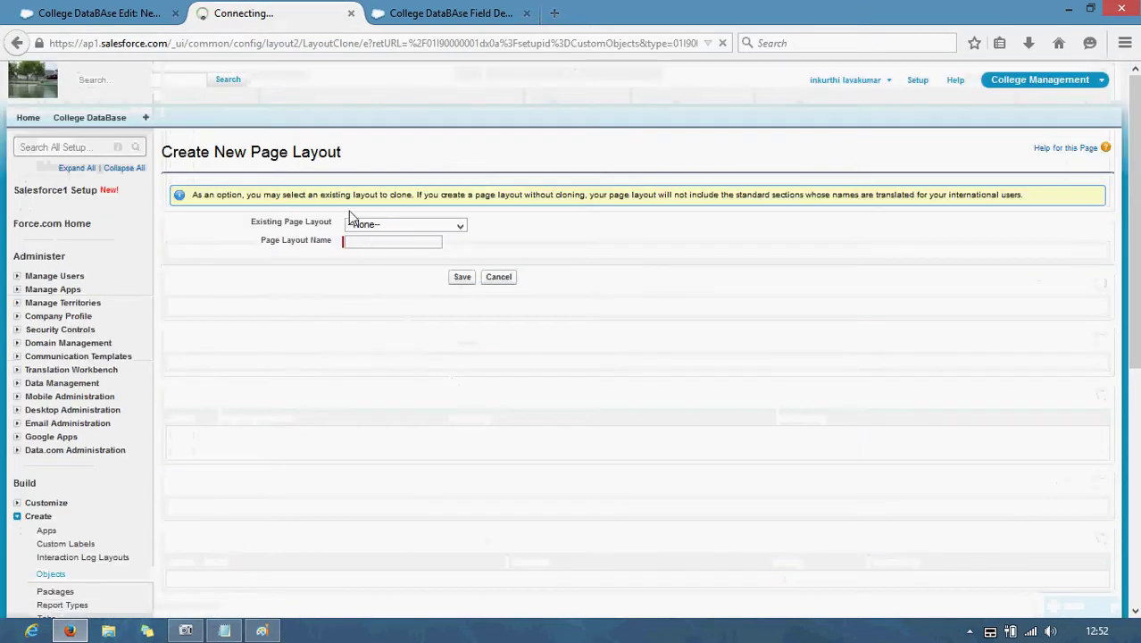
left_click(360, 246)
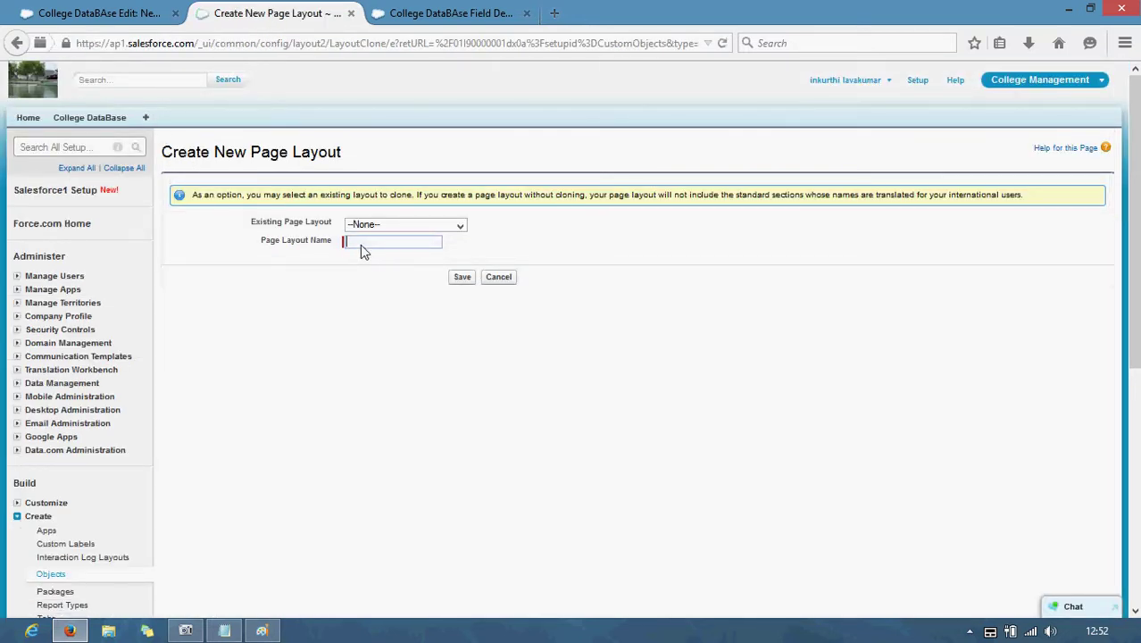
type("Employee R")
left_click(465, 280)
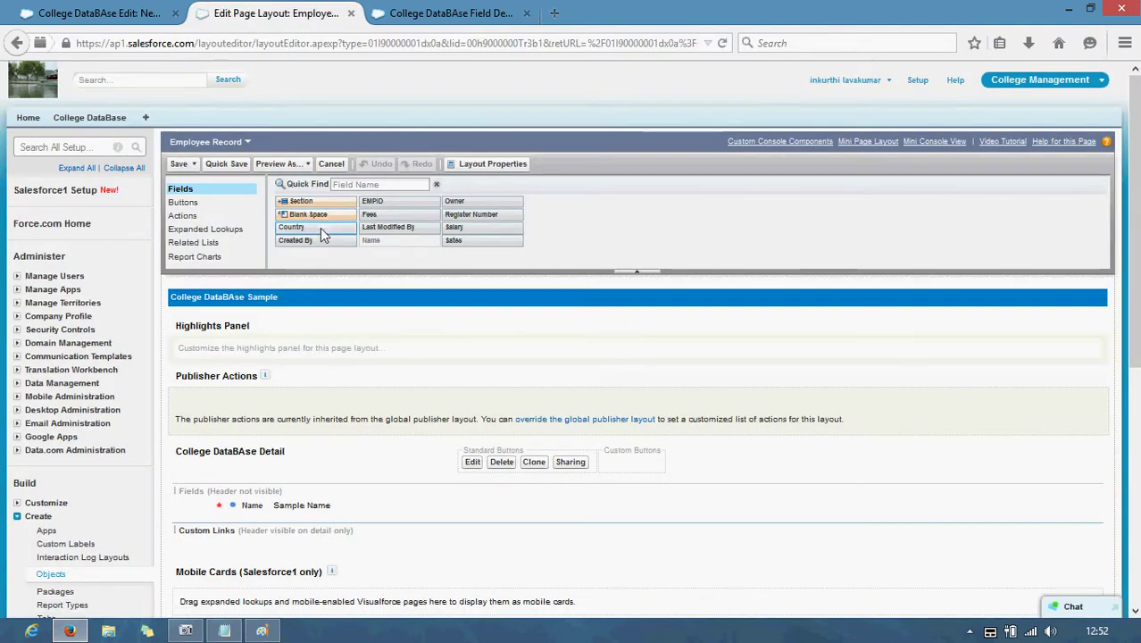
- Add EMPID, Sates, Country, Salary and Created By to the Employee Record layout's field section and save the layout
scroll(323, 234, "down", 2)
left_click_drag(375, 125, 255, 439)
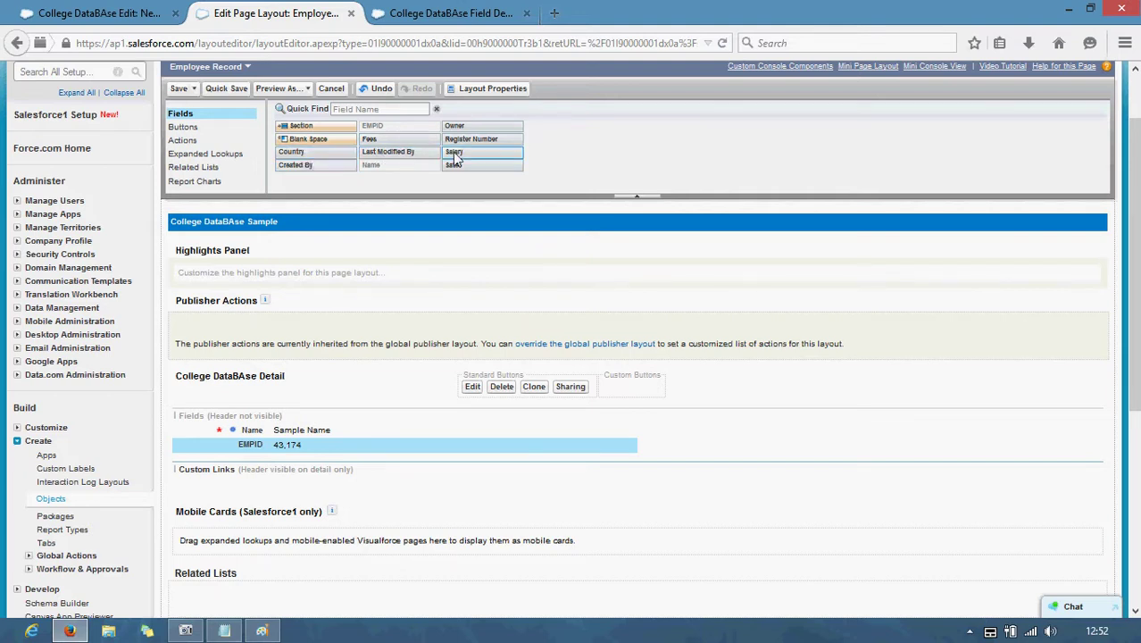
left_click_drag(462, 172, 267, 452)
left_click_drag(304, 151, 260, 470)
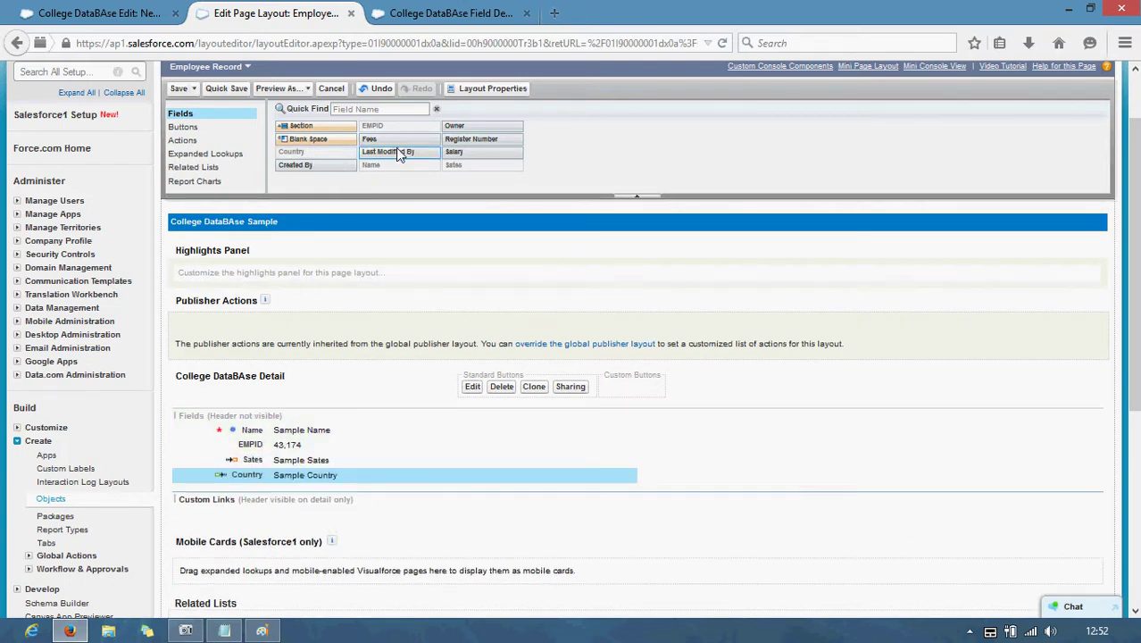
left_click_drag(448, 150, 548, 433)
left_click_drag(265, 432, 776, 433)
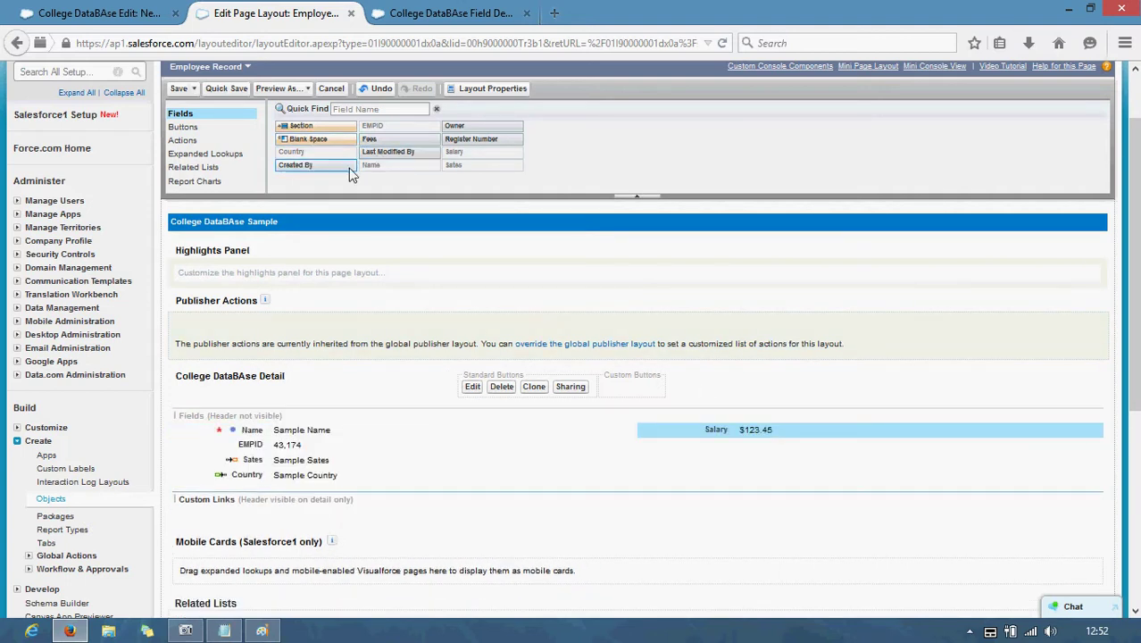
left_click_drag(312, 171, 717, 445)
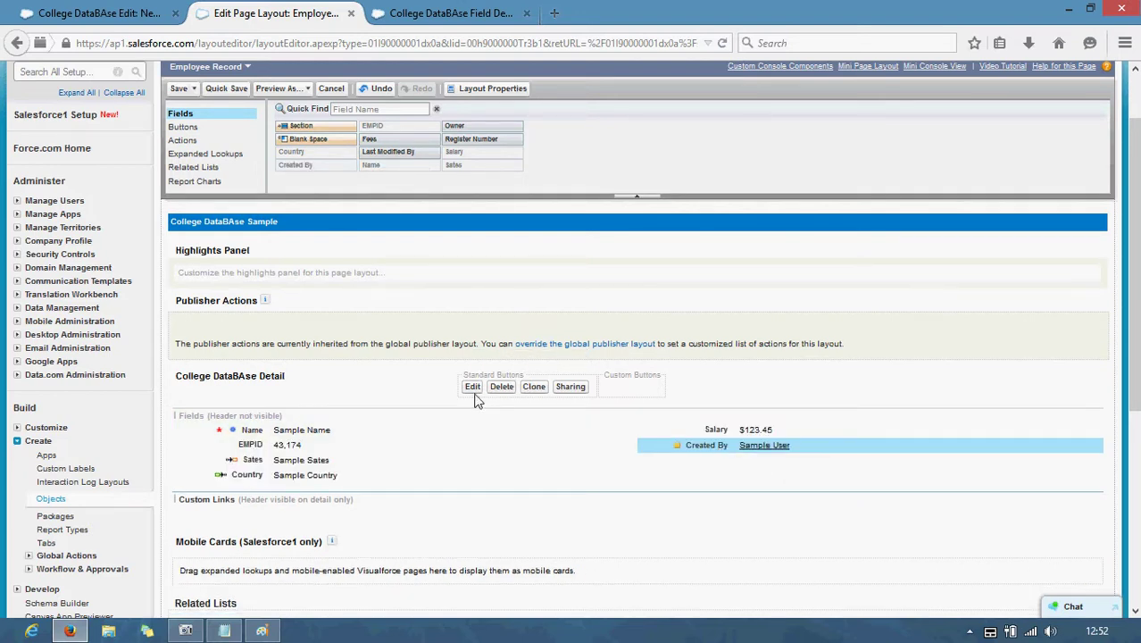
left_click(183, 89)
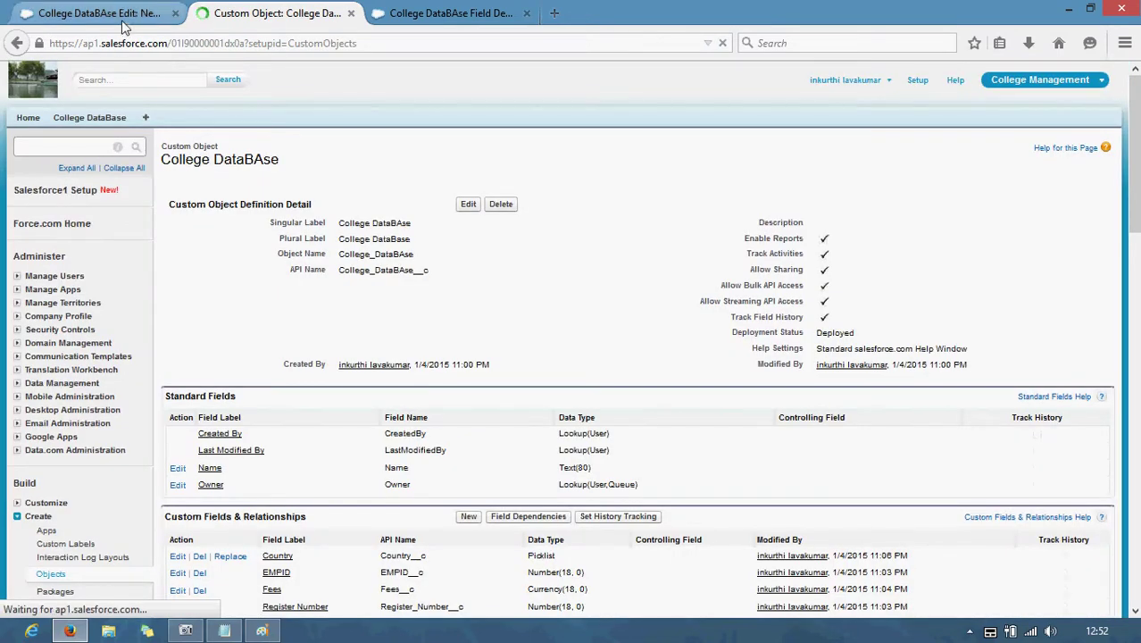
left_click(118, 21)
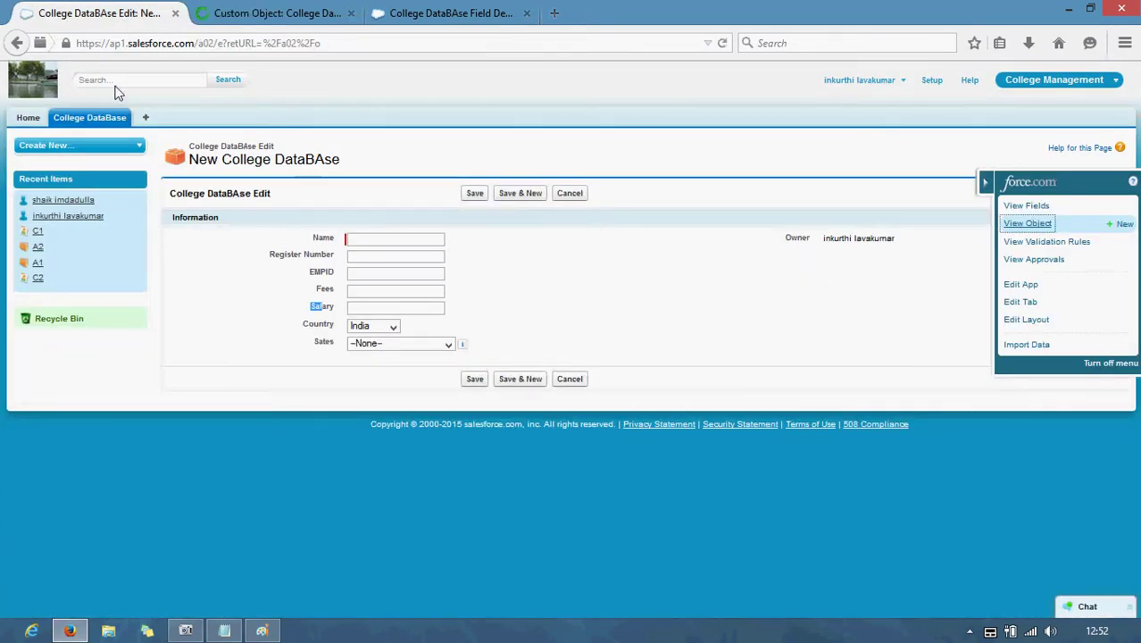
left_click(722, 45)
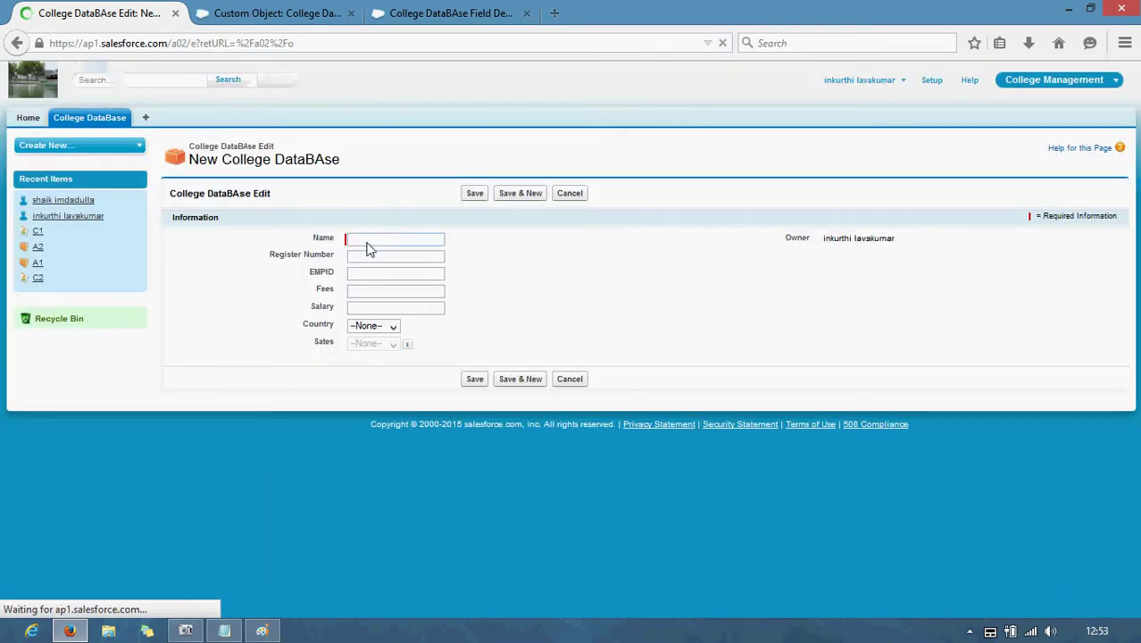
left_click(367, 243)
left_click(368, 259)
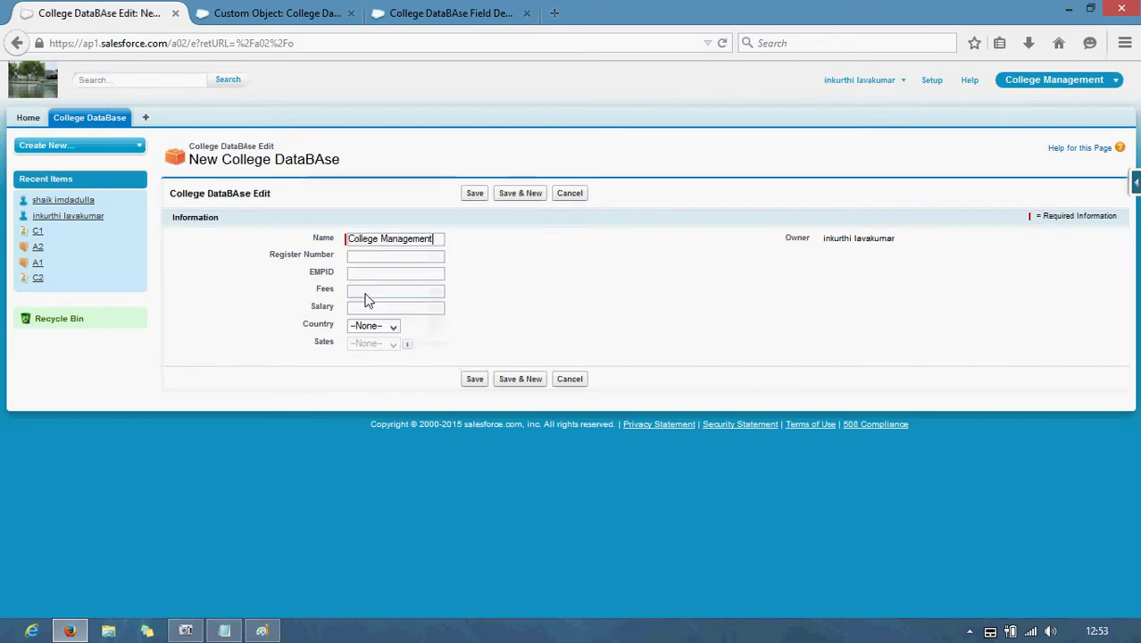
left_click_drag(429, 246, 288, 237)
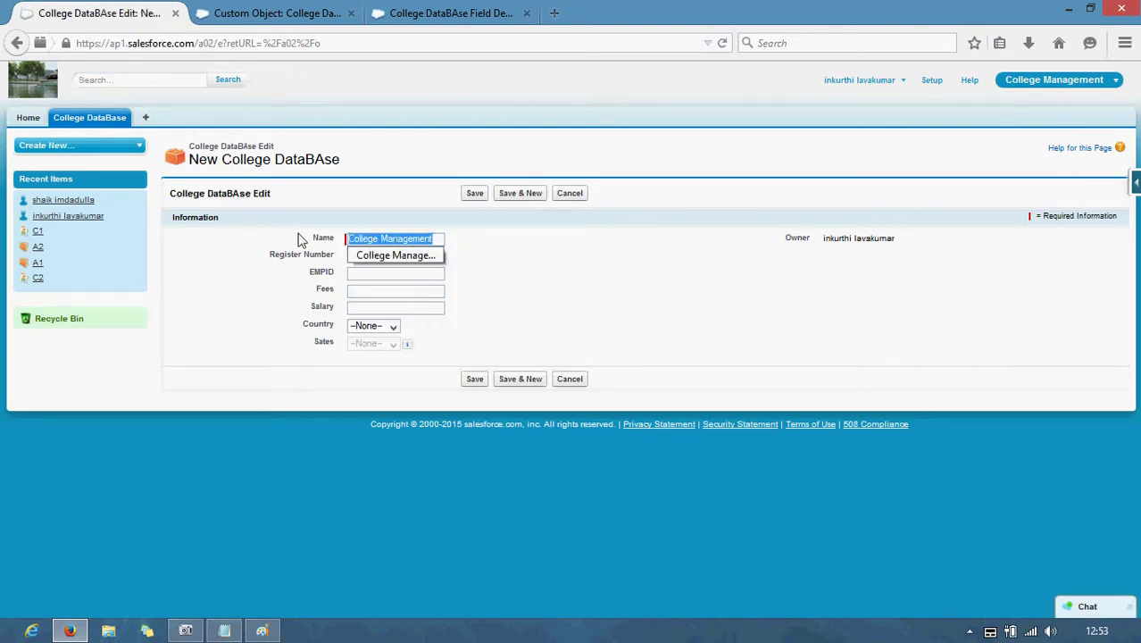
key("BackSpace")
- Start a new record type on the College DataBAse object with label "Student Record" and name "Student_Record"
left_click(313, 24)
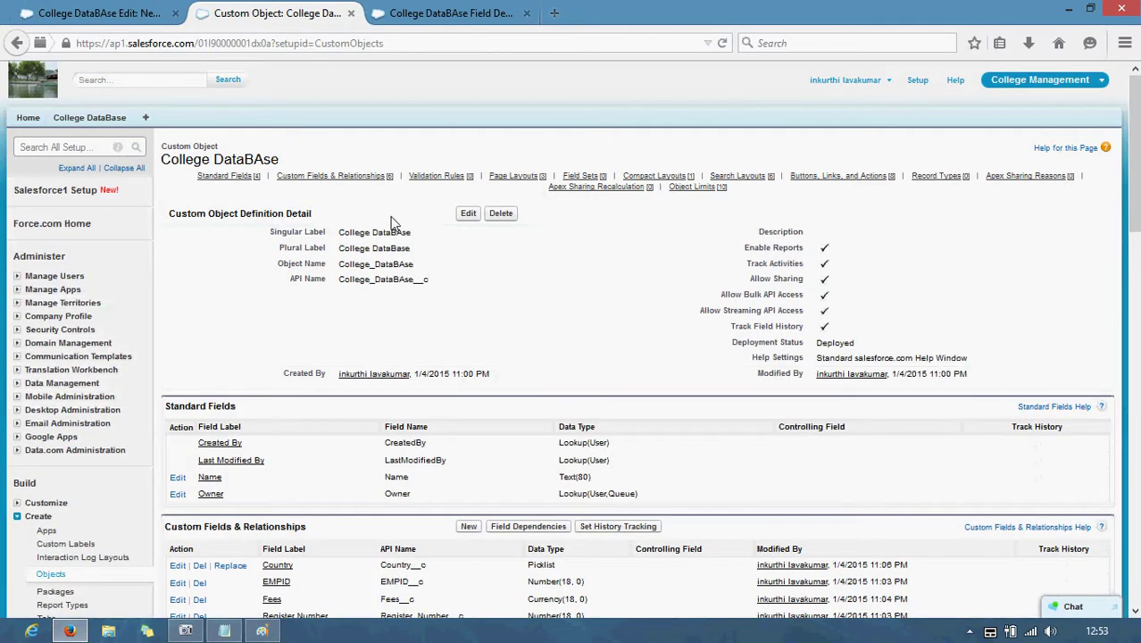
scroll(438, 308, "down", 7)
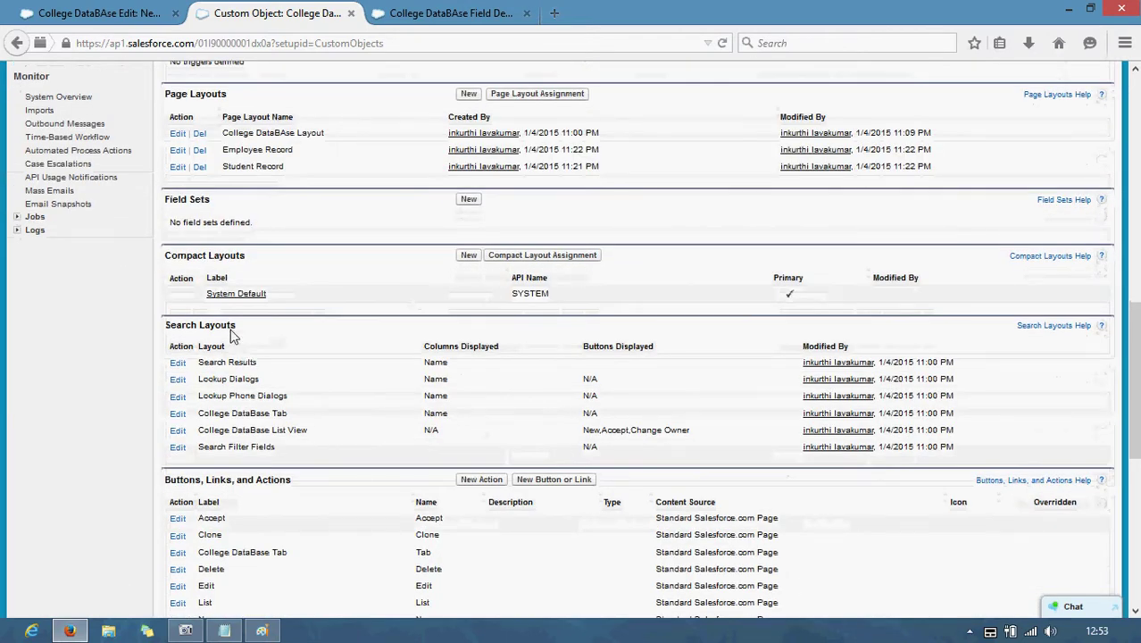
scroll(231, 334, "down", 10)
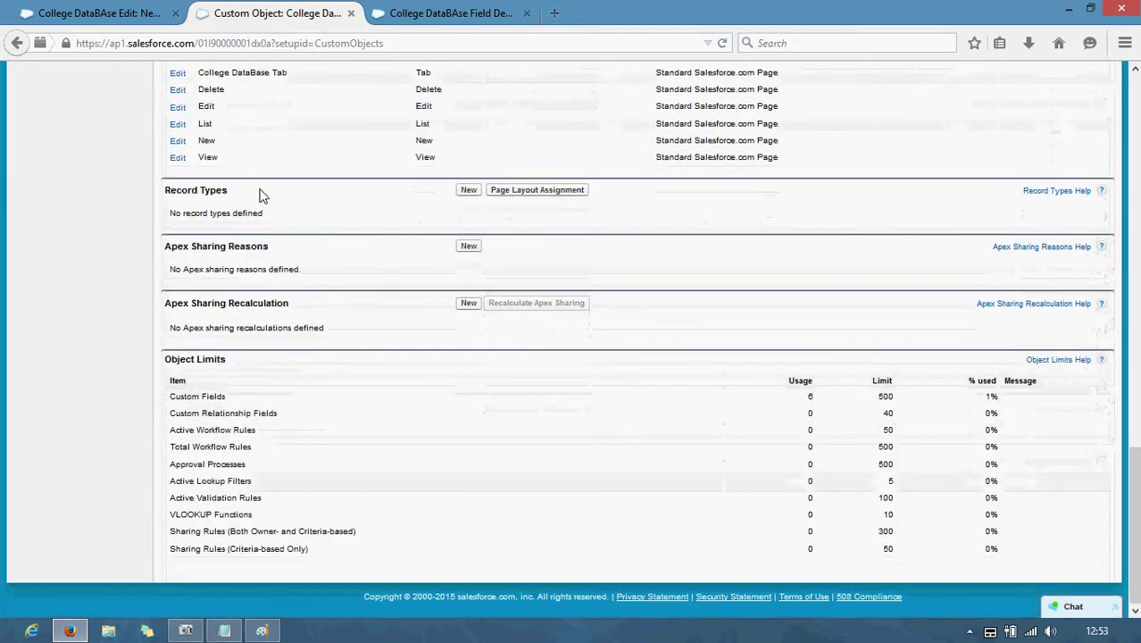
left_click(468, 190)
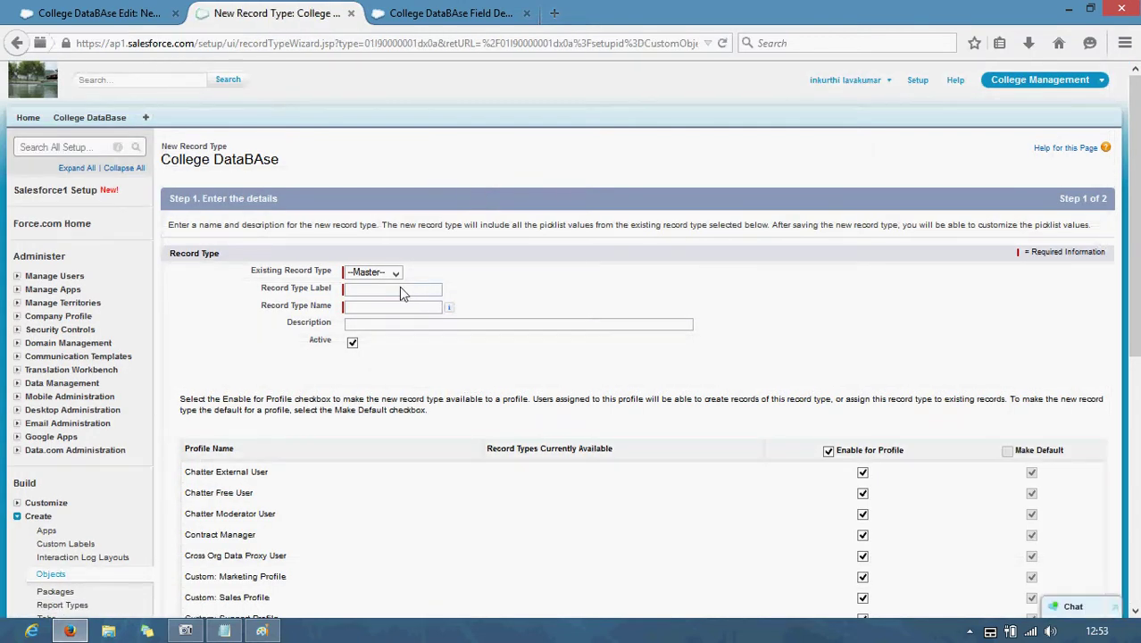
type("Stuid")
key("BackSpace")
key("BackSpace")
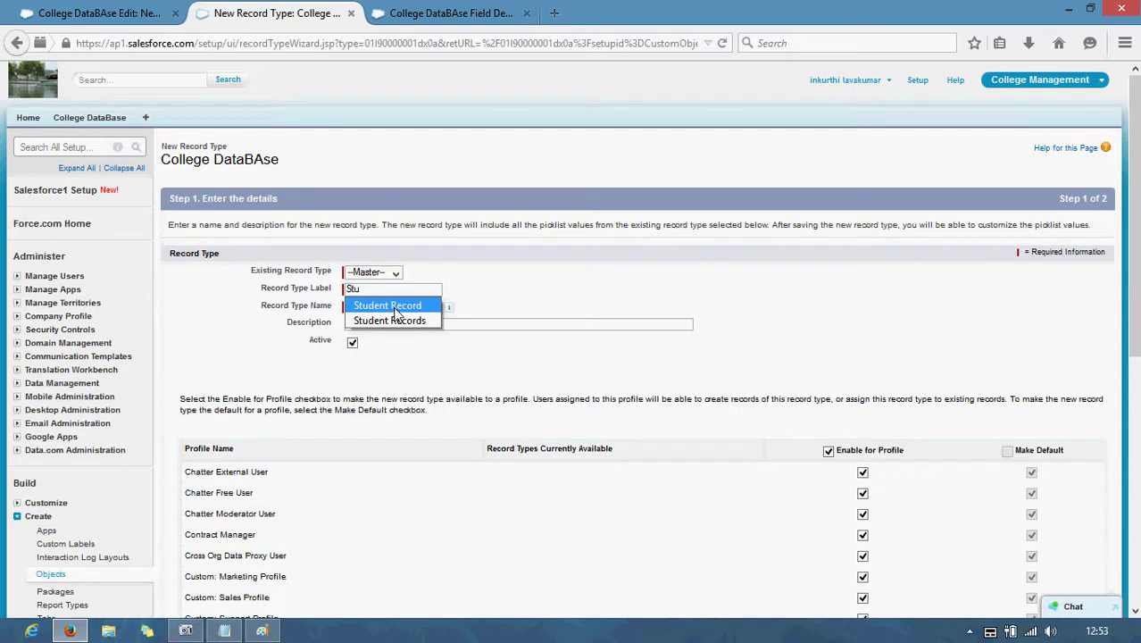
left_click(393, 311)
left_click(393, 309)
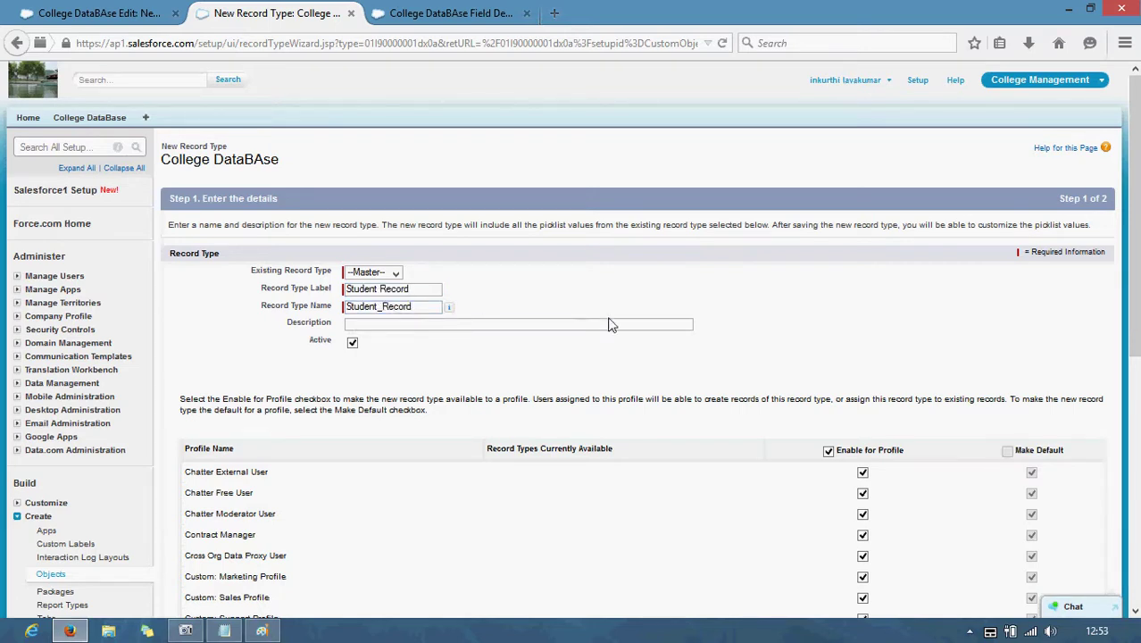
key("Down")
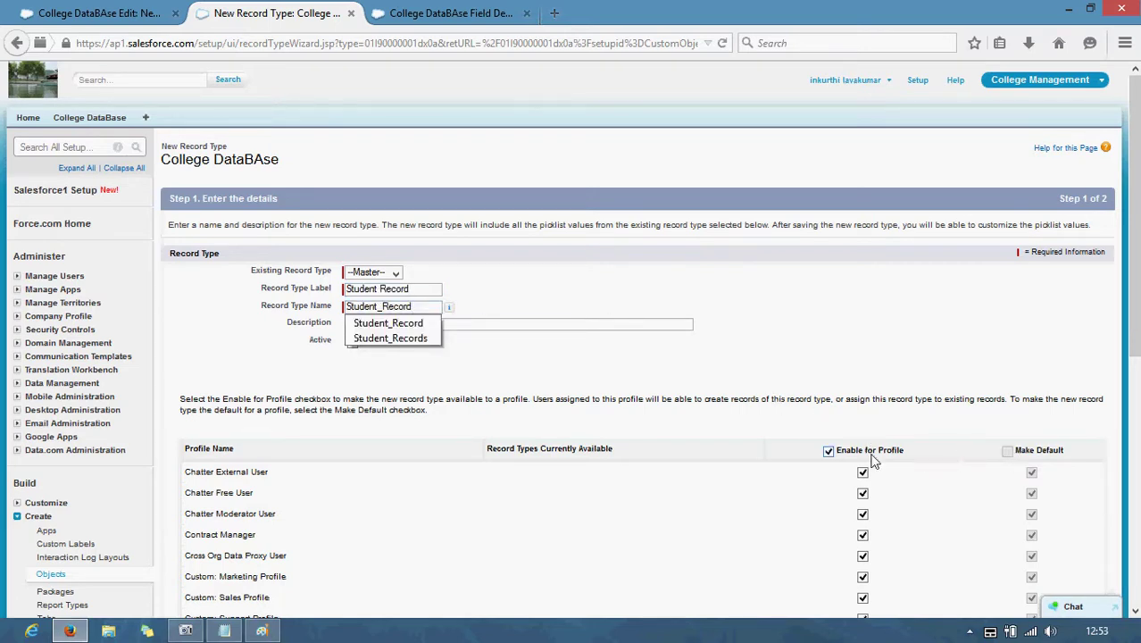
key("Escape")
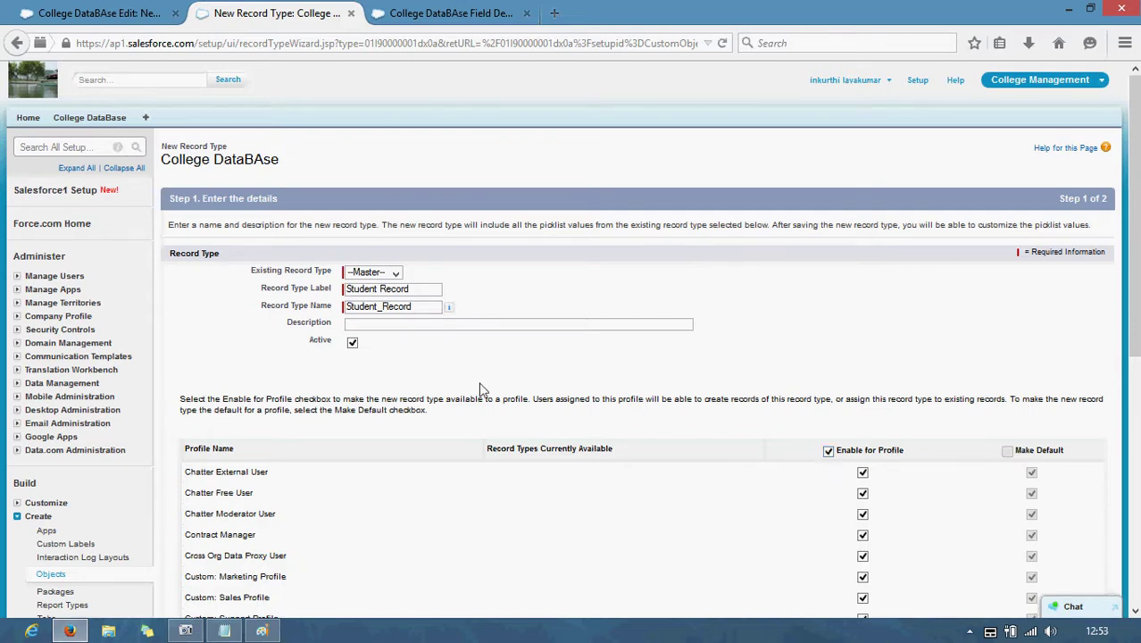
- Keep the record type enabled for all profiles, apply the Student Record page layout to all of them and save
scroll(789, 344, "down", 6)
scroll(789, 344, "up", 4)
scroll(790, 344, "down", 2)
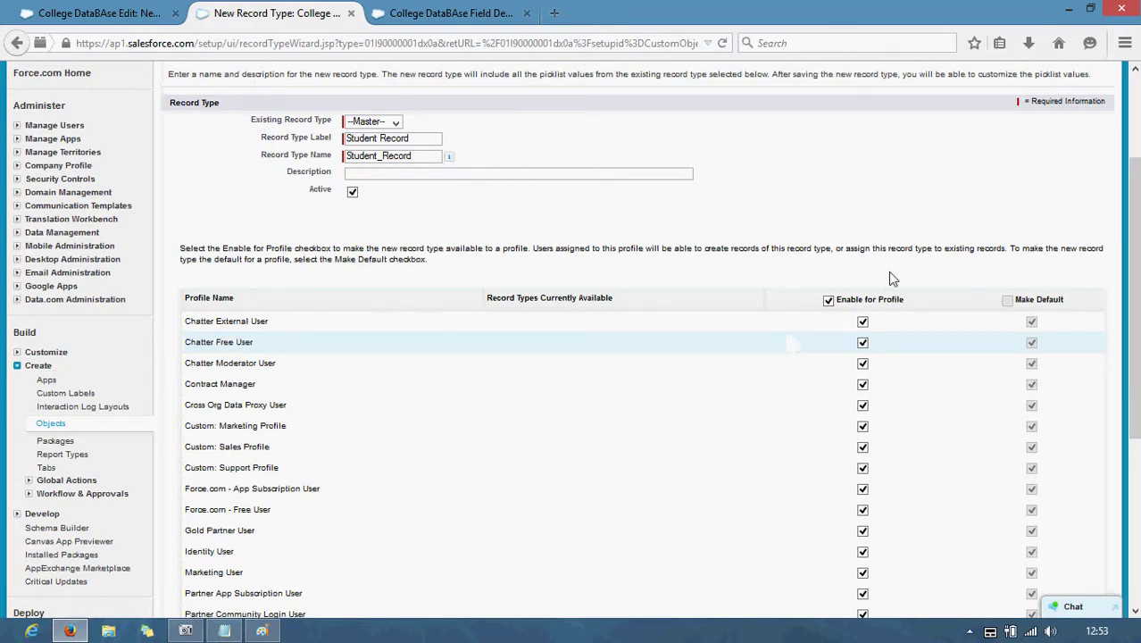
scroll(887, 272, "down", 5)
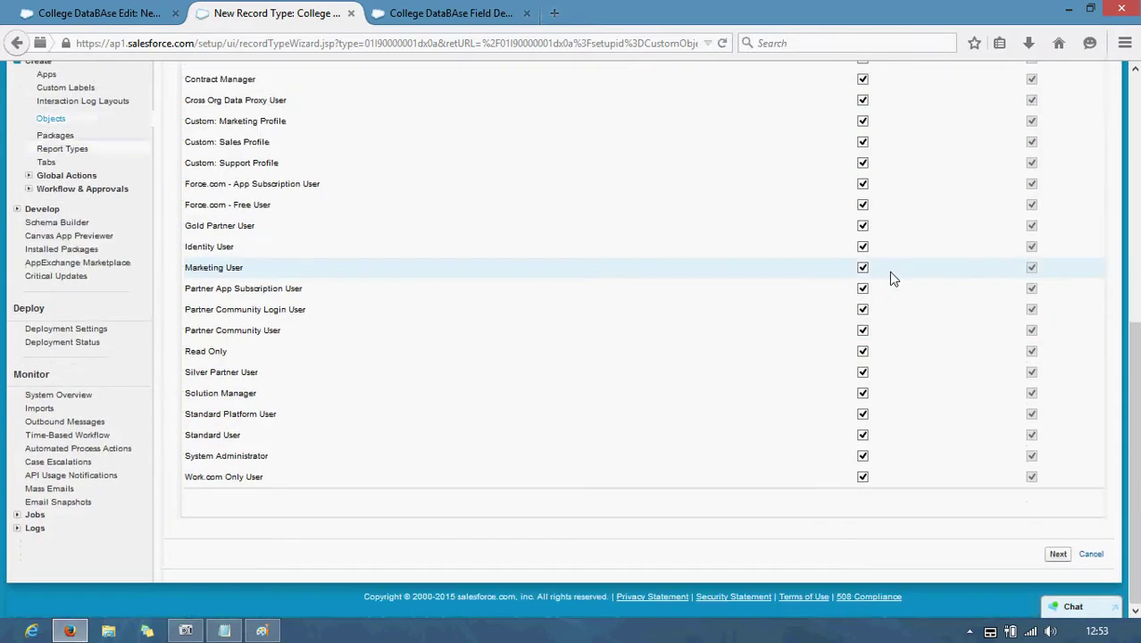
left_click(1058, 554)
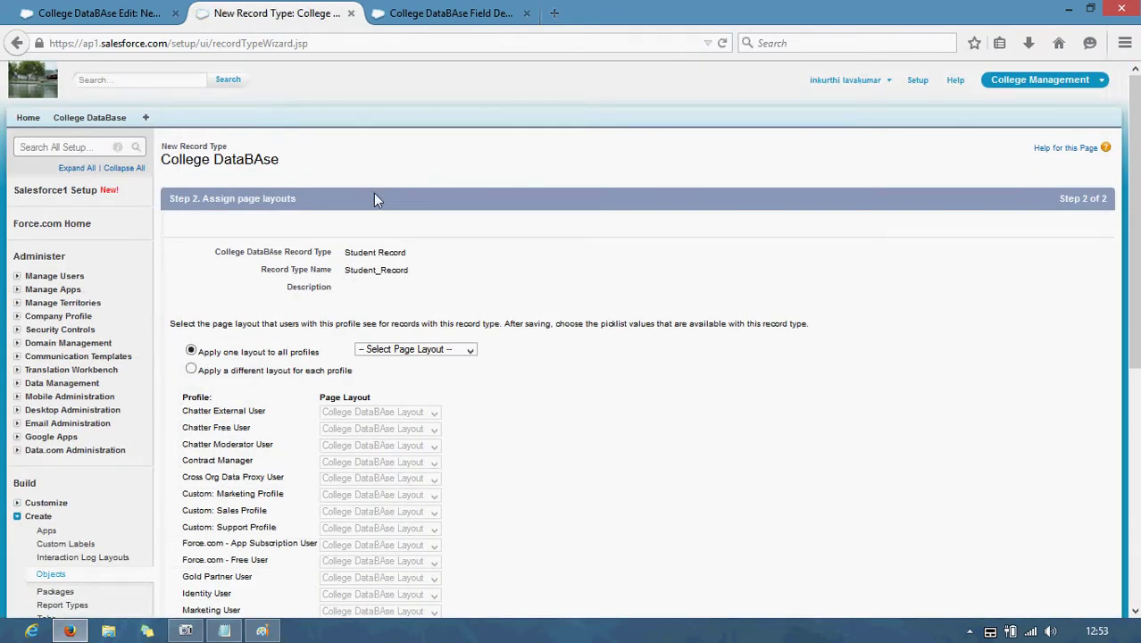
left_click(444, 281)
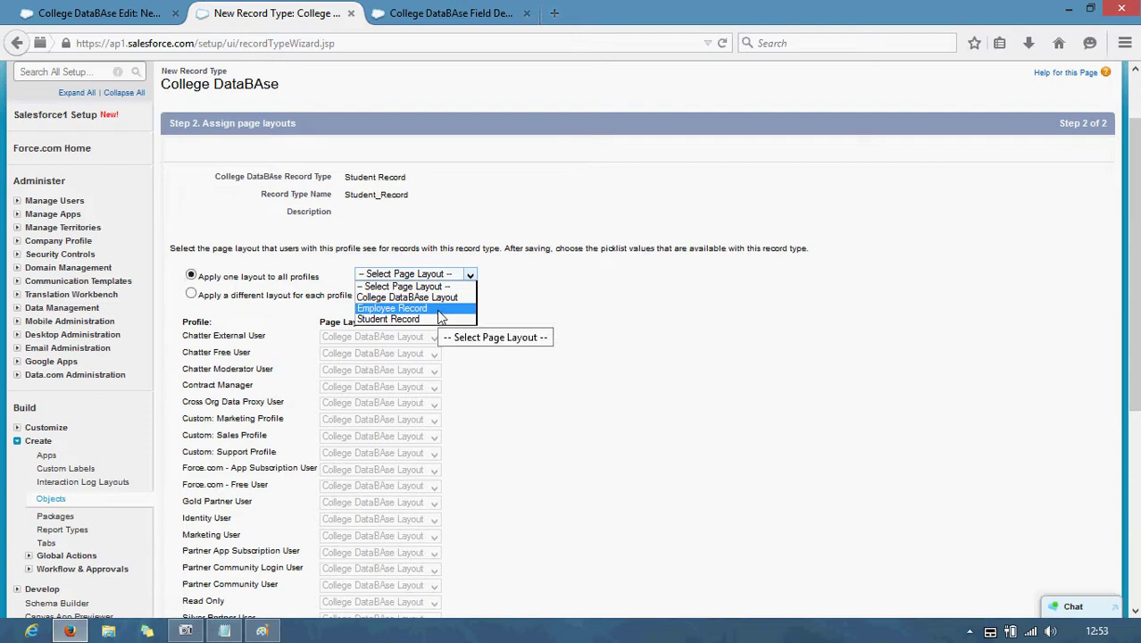
left_click(436, 319)
scroll(623, 313, "down", 4)
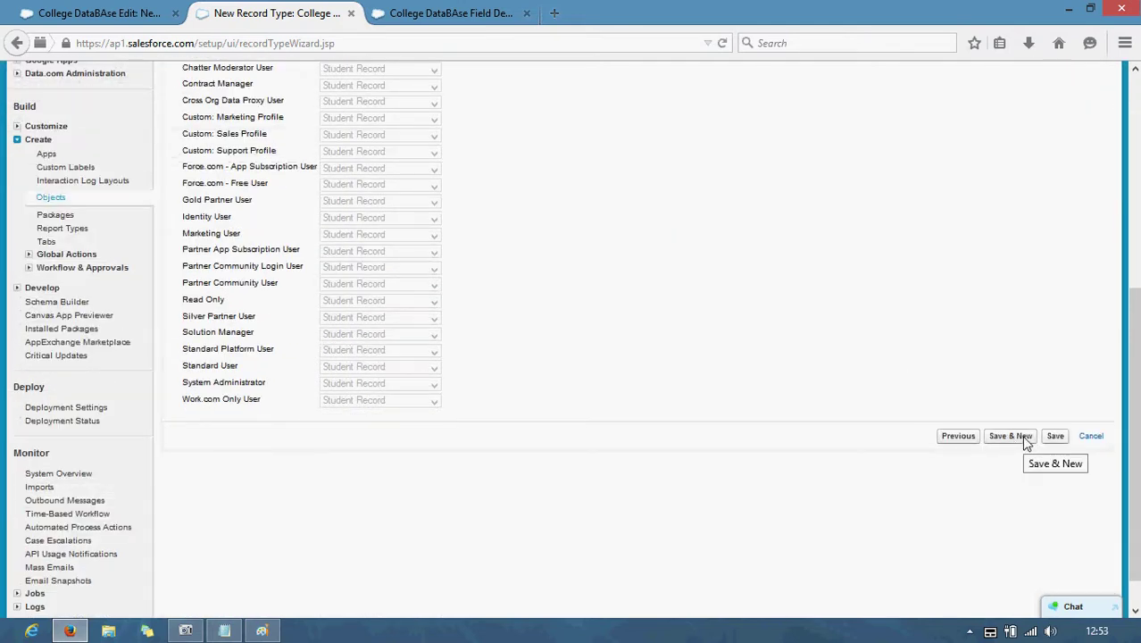
left_click(1027, 438)
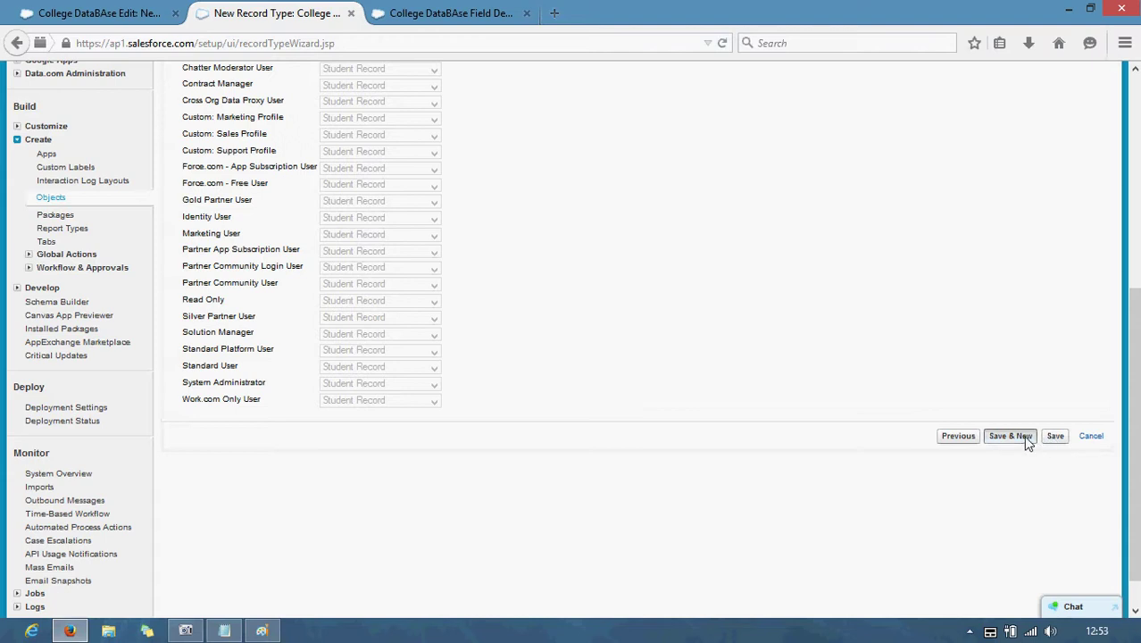
left_click(1056, 437)
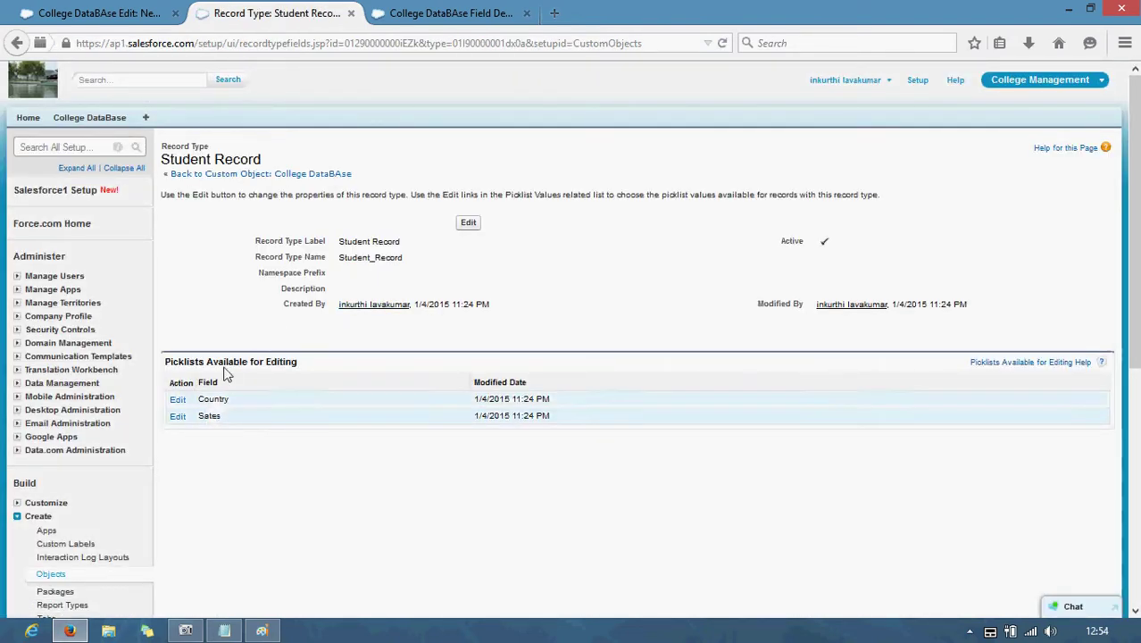
- Return to the College DataBAse object and start another record type with label "Employee Record" and name "Employee_Record"
left_click(245, 173)
scroll(234, 357, "down", 10)
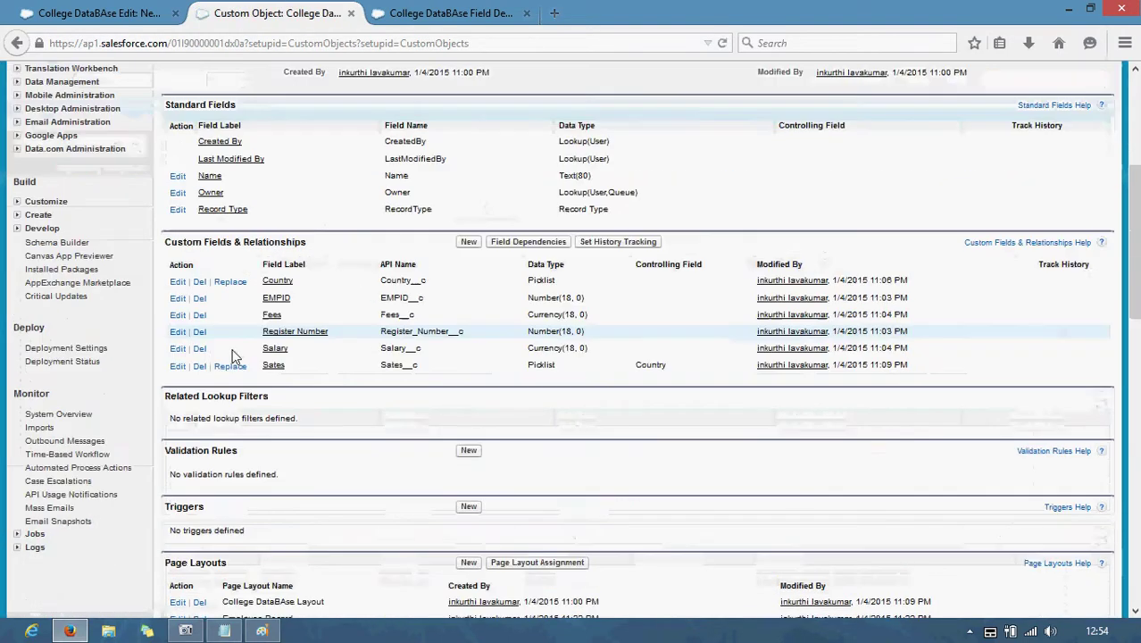
scroll(234, 366, "down", 10)
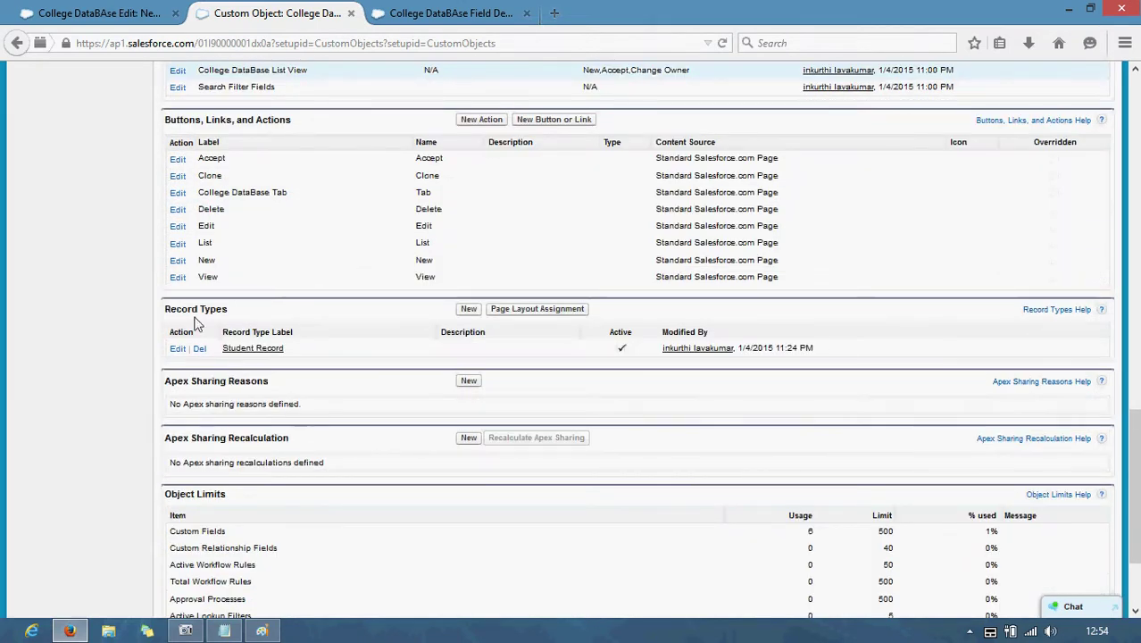
left_click(469, 310)
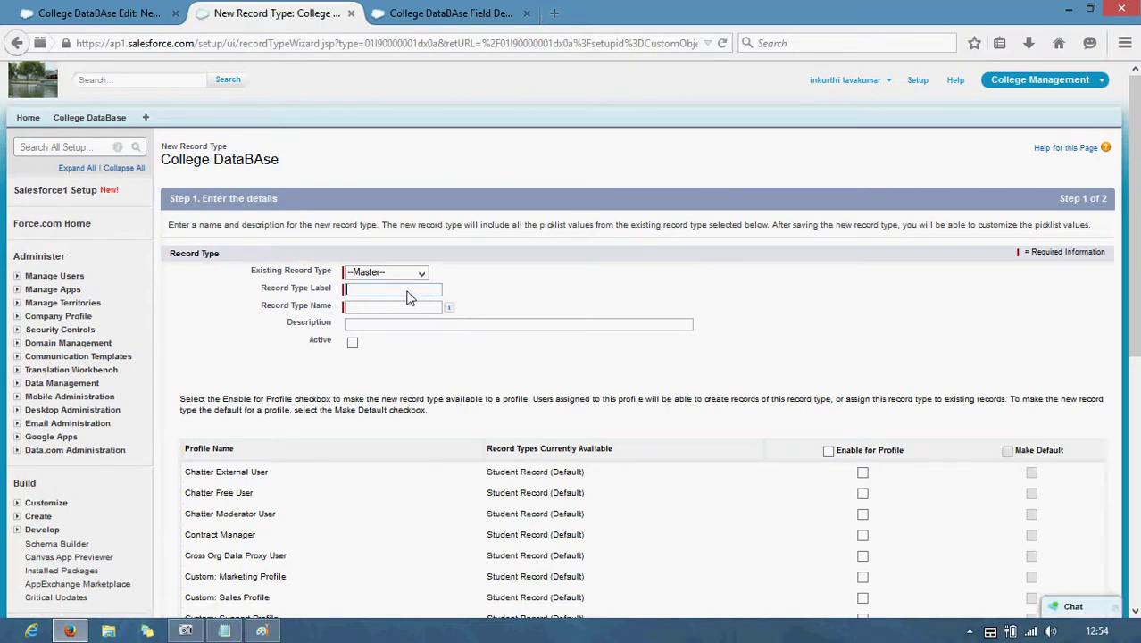
type("Empl")
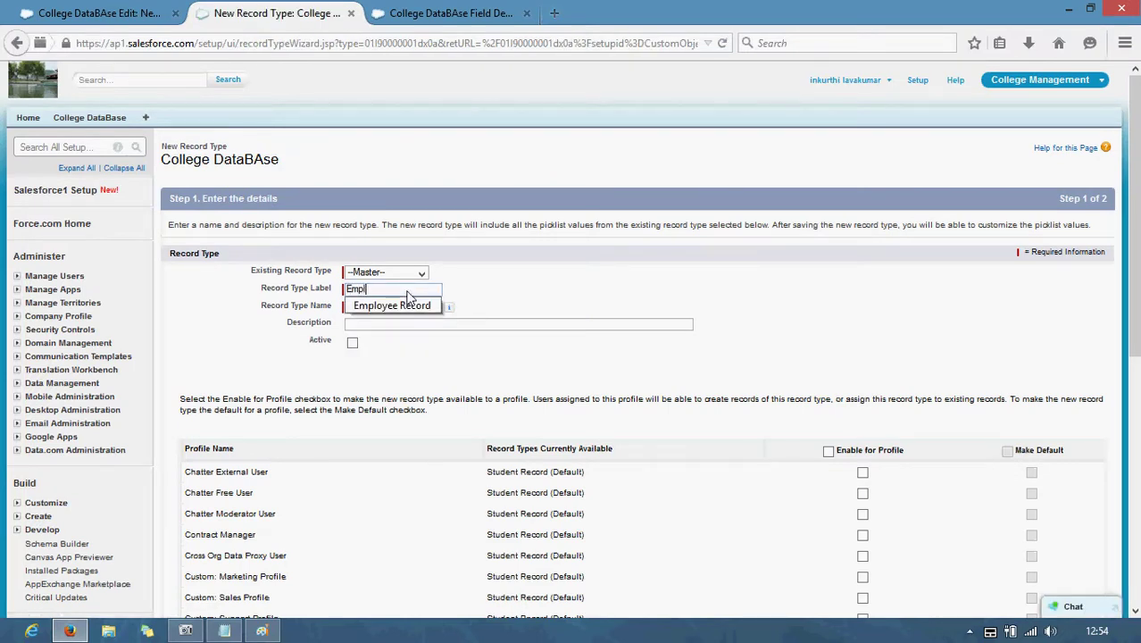
type("oyee Record")
key("Tab")
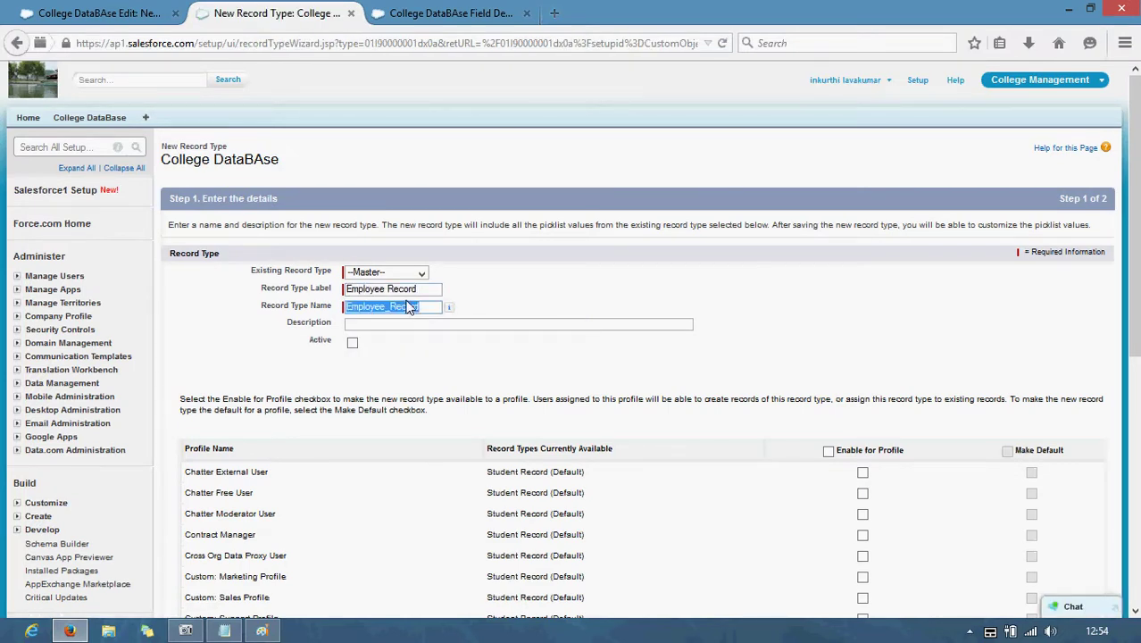
- Enable the Employee Record record type for all profiles without making it the default, and proceed to the page layout assignment
left_click(828, 451)
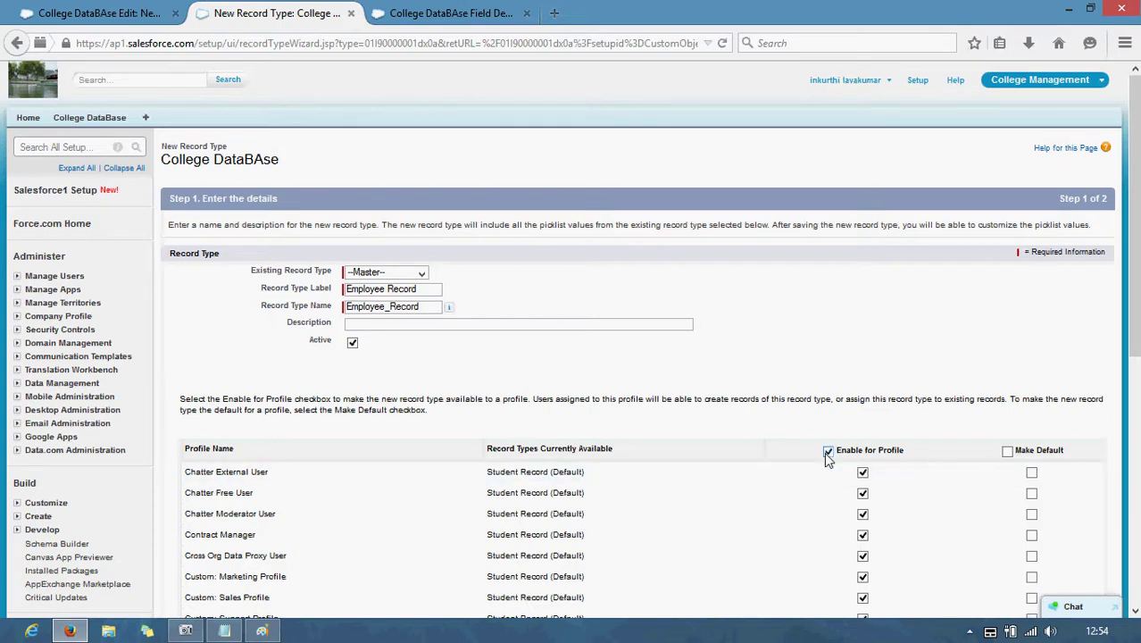
left_click(827, 452)
left_click(828, 452)
scroll(996, 280, "down", 5)
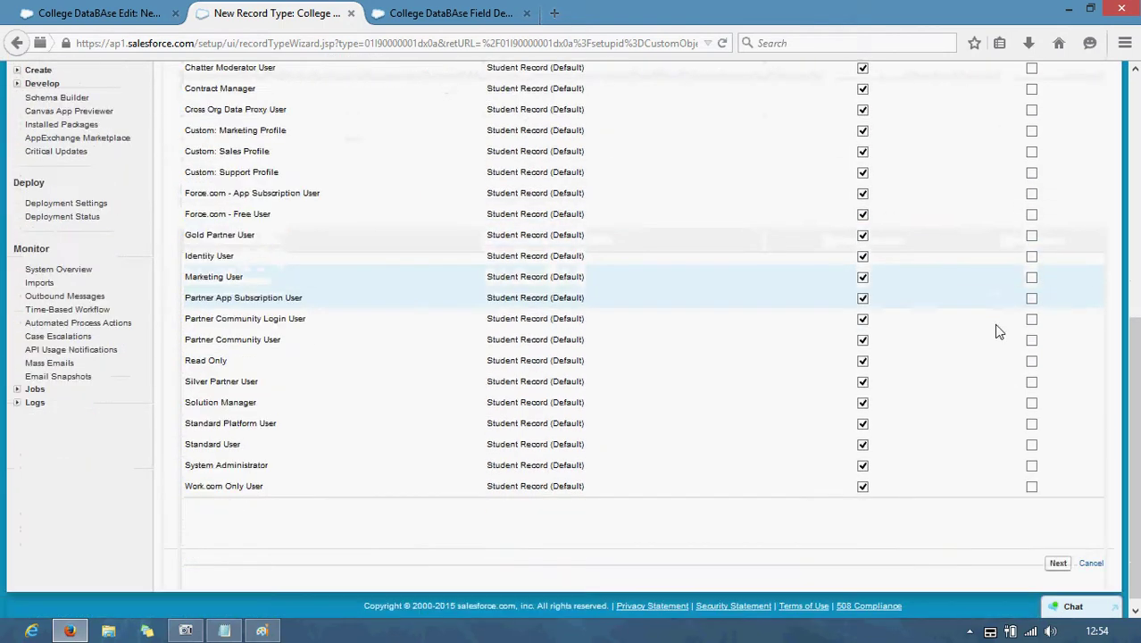
left_click(1055, 553)
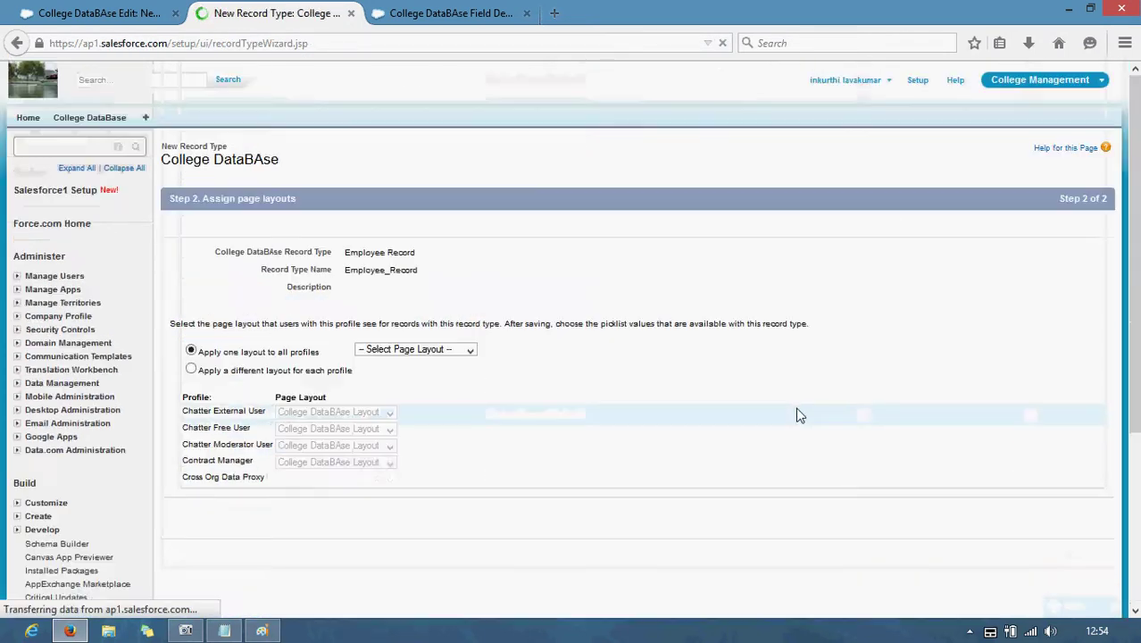
- Apply the Employee Record page layout to all profiles and save the record type
left_click(467, 350)
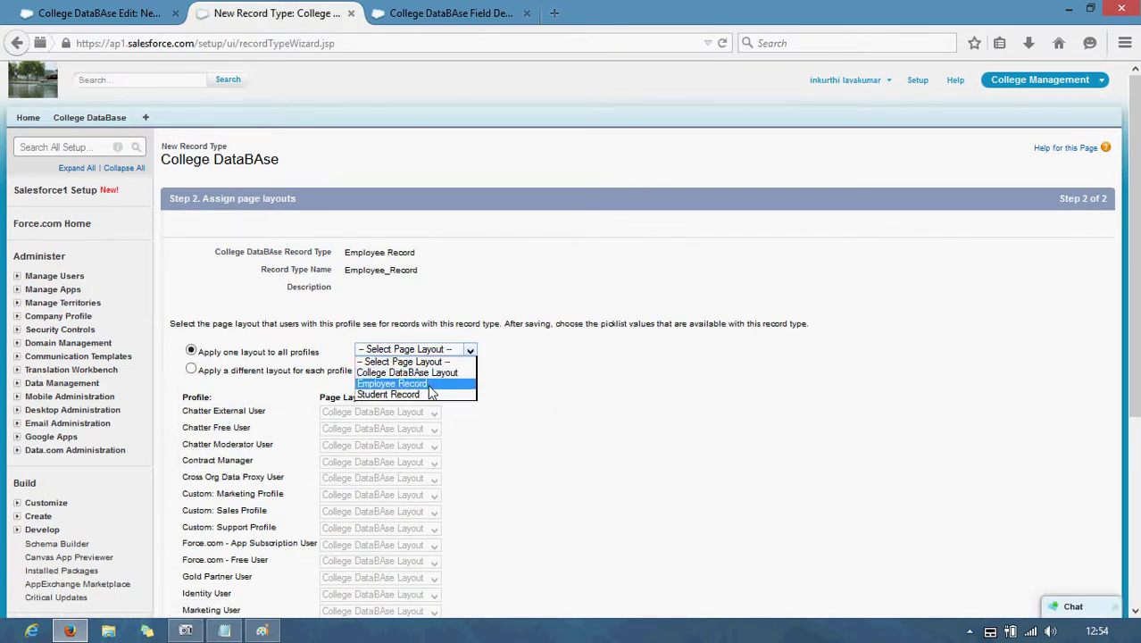
left_click(429, 384)
scroll(893, 411, "down", 3)
left_click(1054, 529)
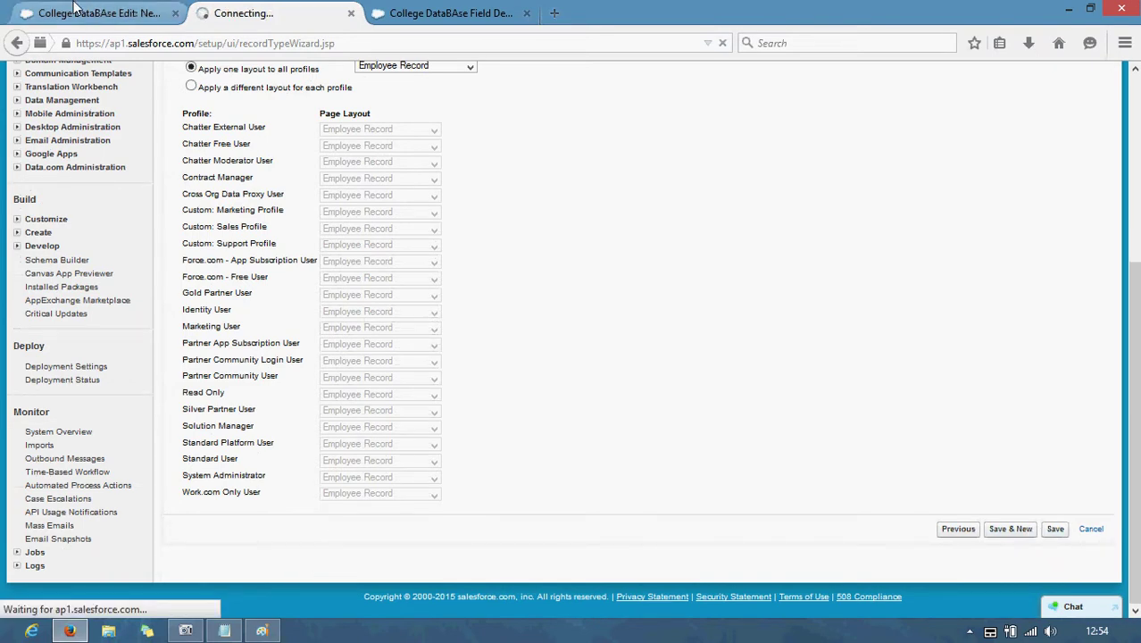
- Start a new College DataBAse record using the Student Record record type and continue to its entry form
left_click(90, 13)
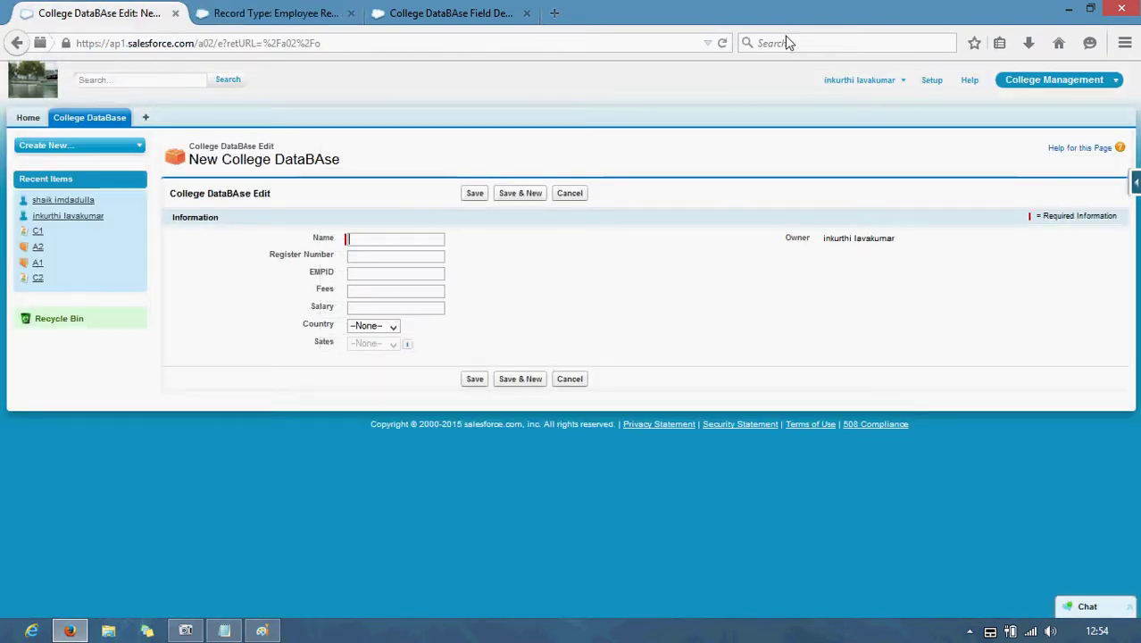
left_click(723, 43)
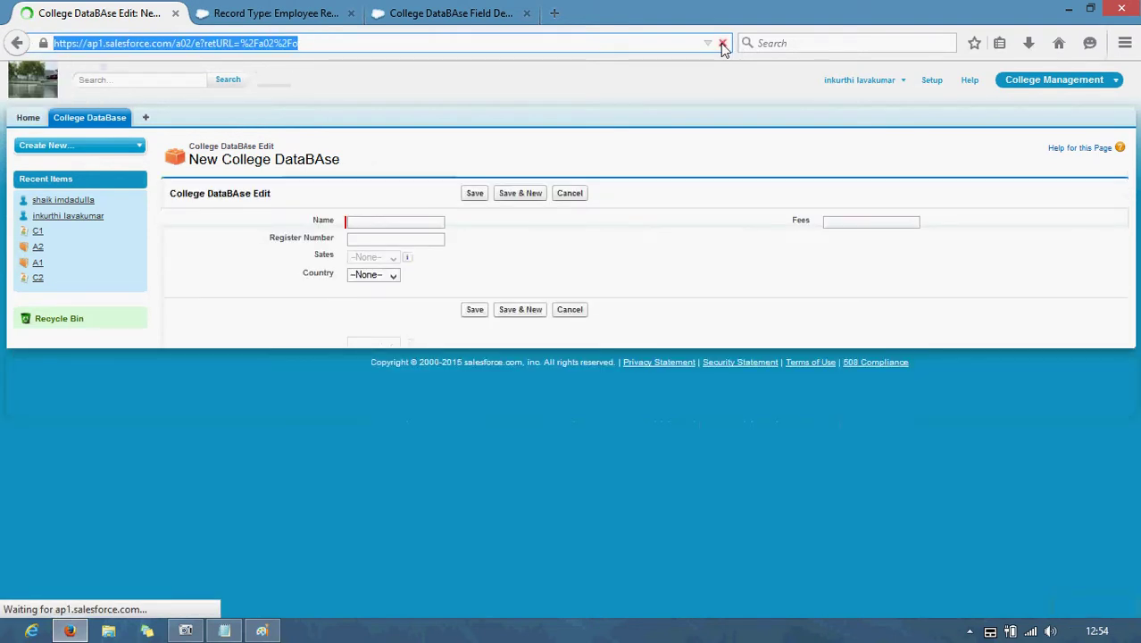
left_click(93, 120)
left_click(93, 120)
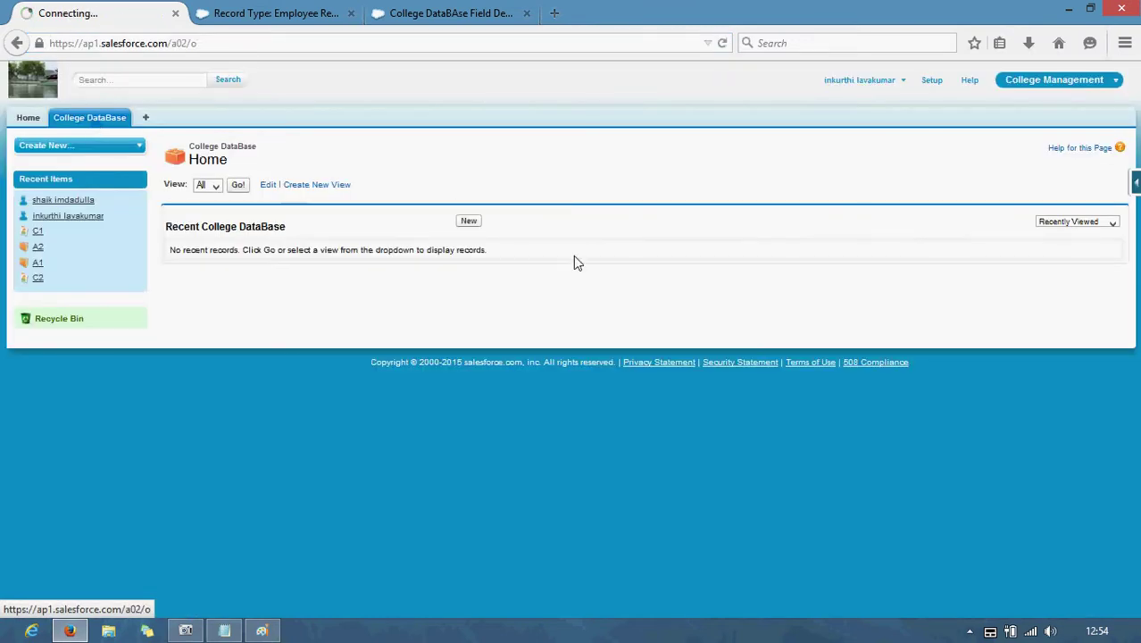
left_click(469, 223)
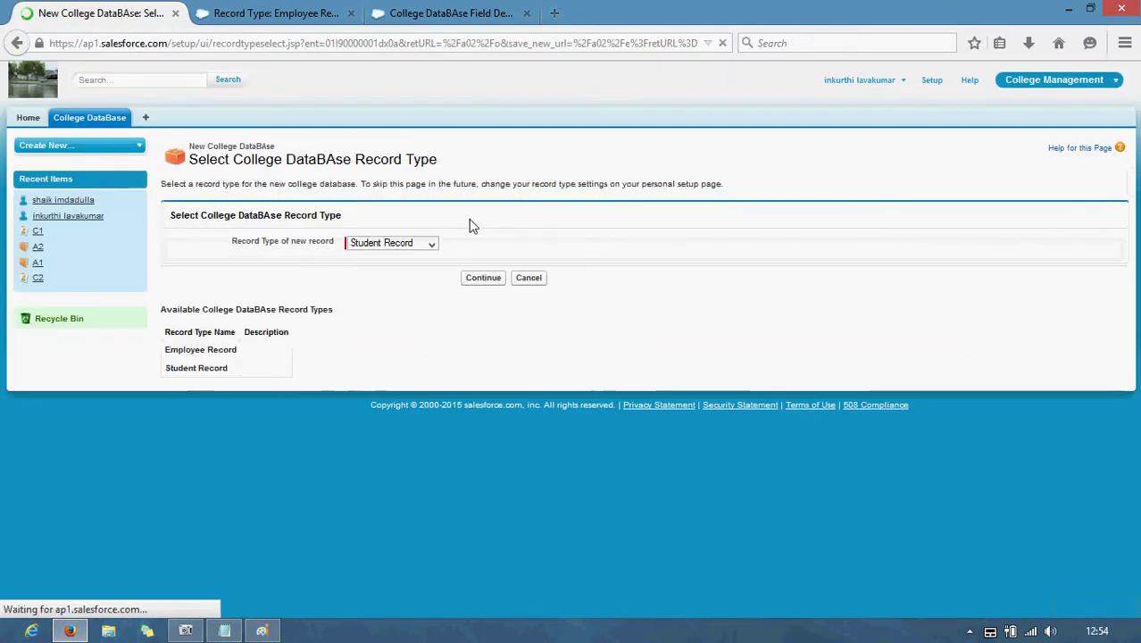
left_click(433, 246)
left_click(432, 247)
left_click(432, 247)
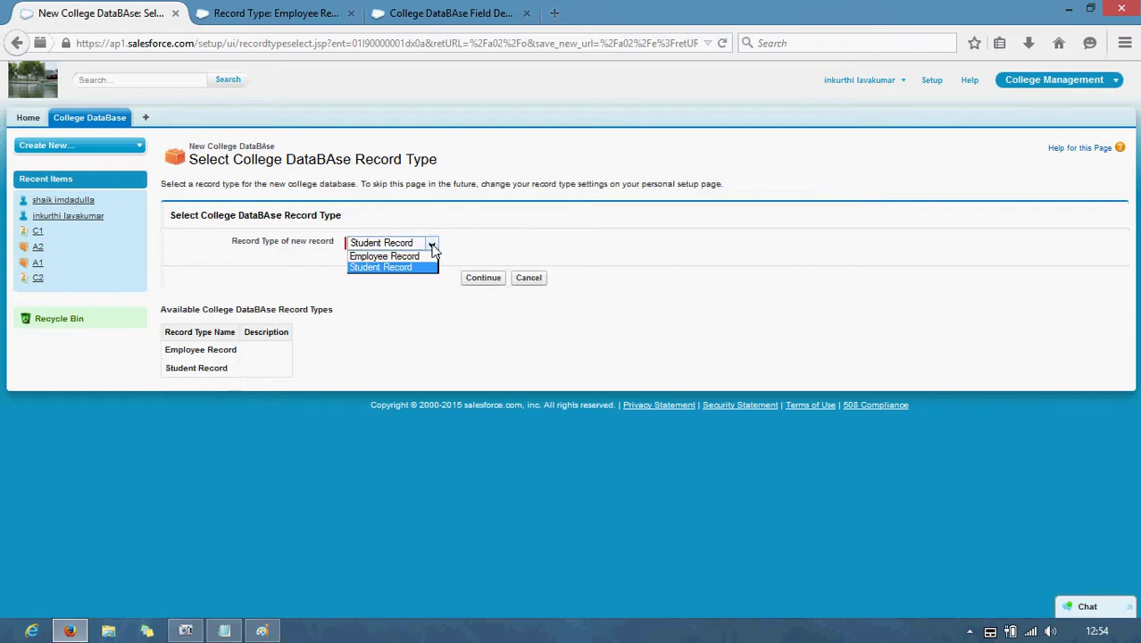
left_click(422, 270)
left_click(469, 280)
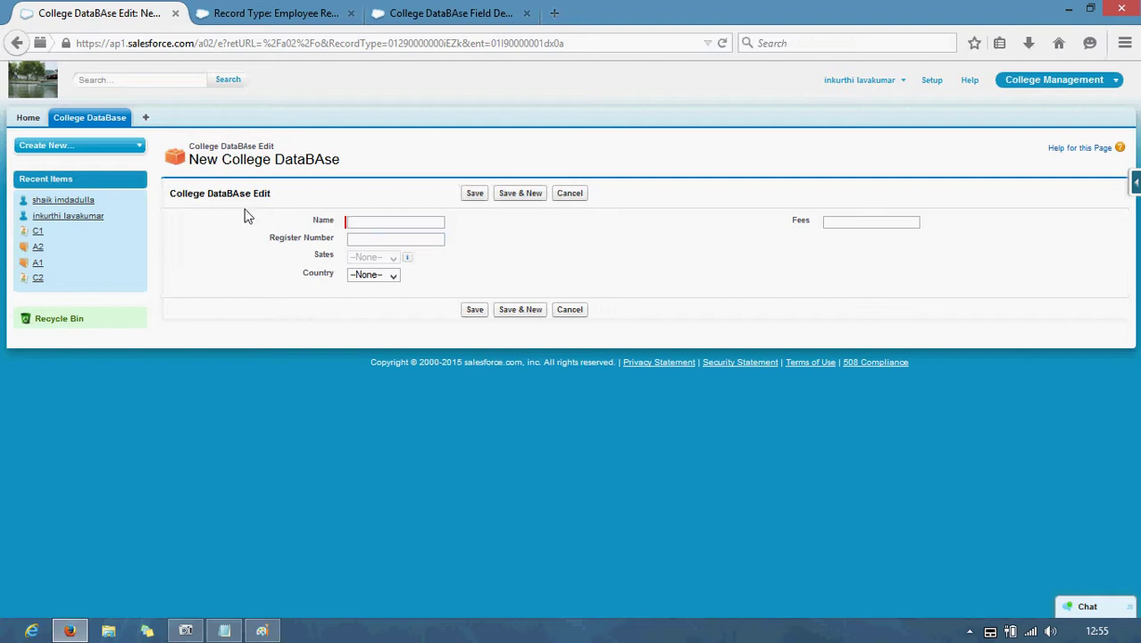
- Start a new College DataBAse record using the Employee Record record type and continue to its entry form
left_click(86, 121)
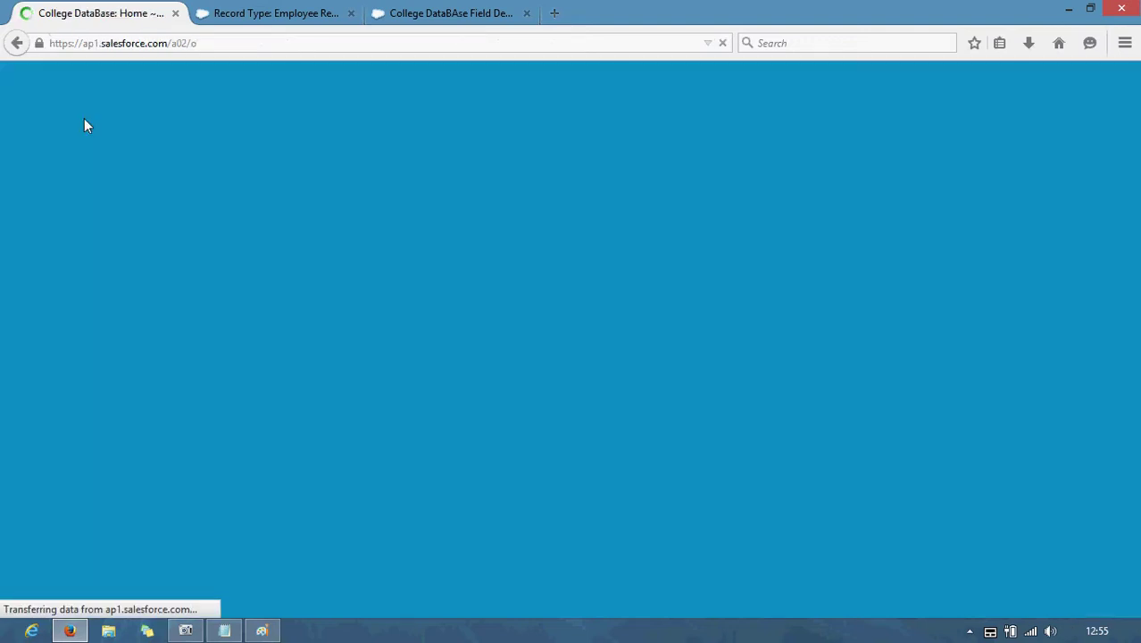
left_click(85, 121)
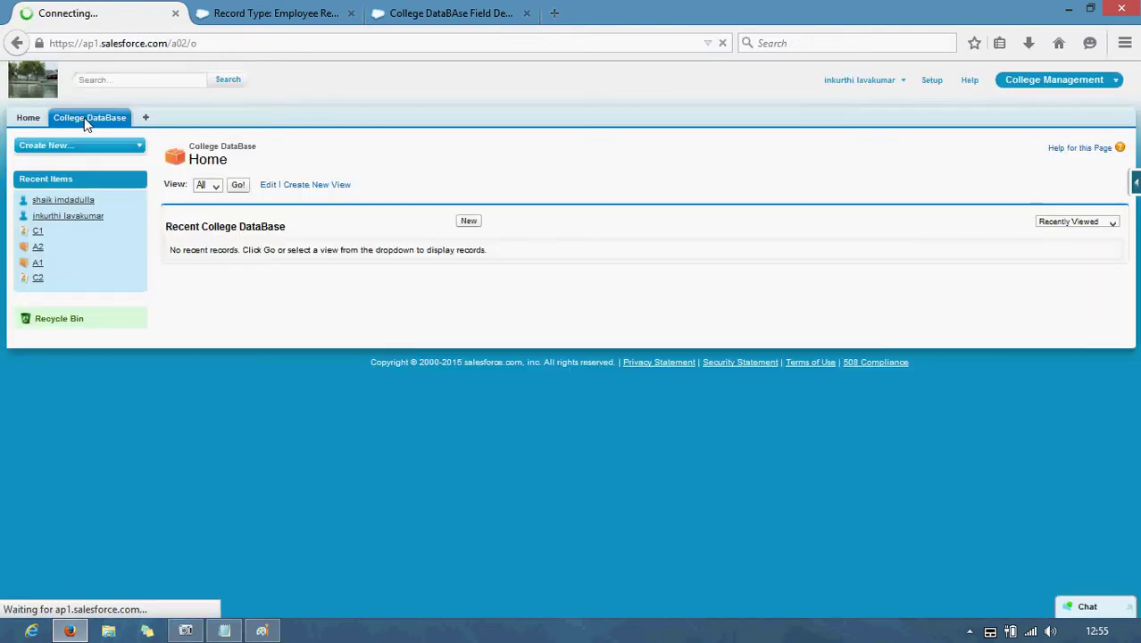
left_click(323, 185)
left_click(470, 222)
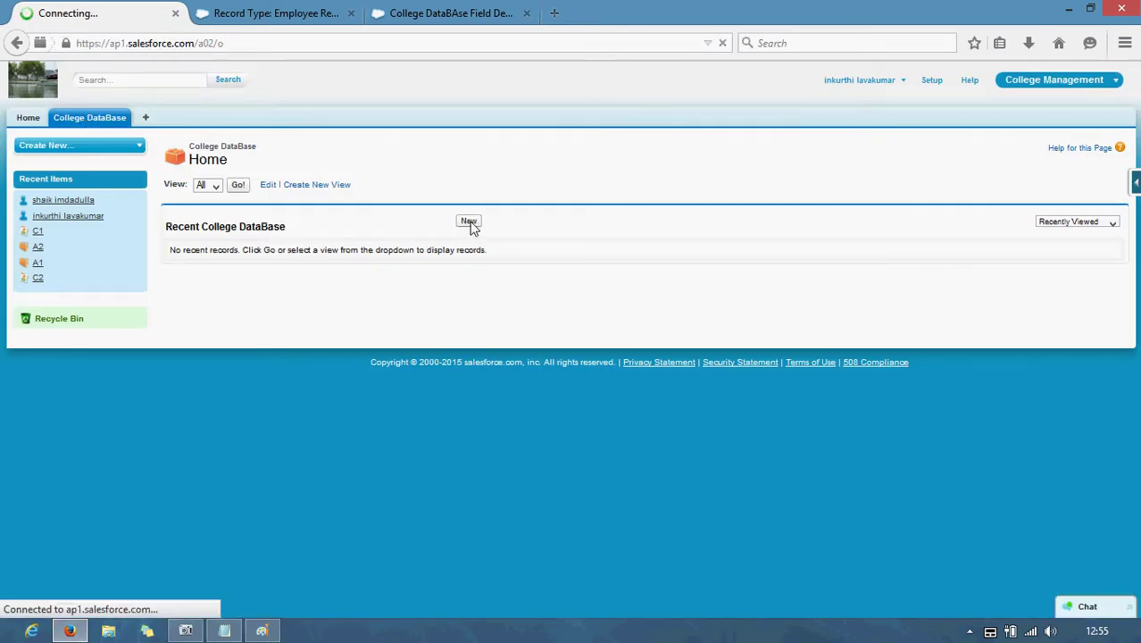
left_click(428, 246)
left_click(398, 257)
left_click(488, 283)
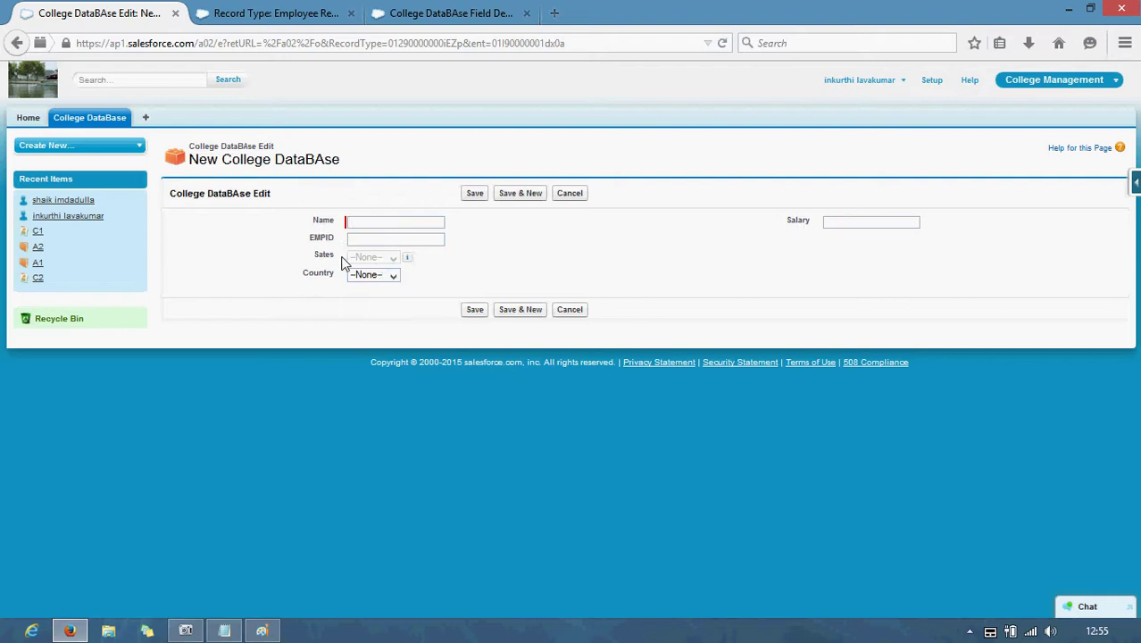
- Set the country to India and the dependent state to Bihar,IN on the employee record form
left_click(390, 278)
left_click(382, 297)
left_click(414, 259)
left_click(415, 259)
left_click(415, 259)
left_click(415, 259)
left_click(414, 259)
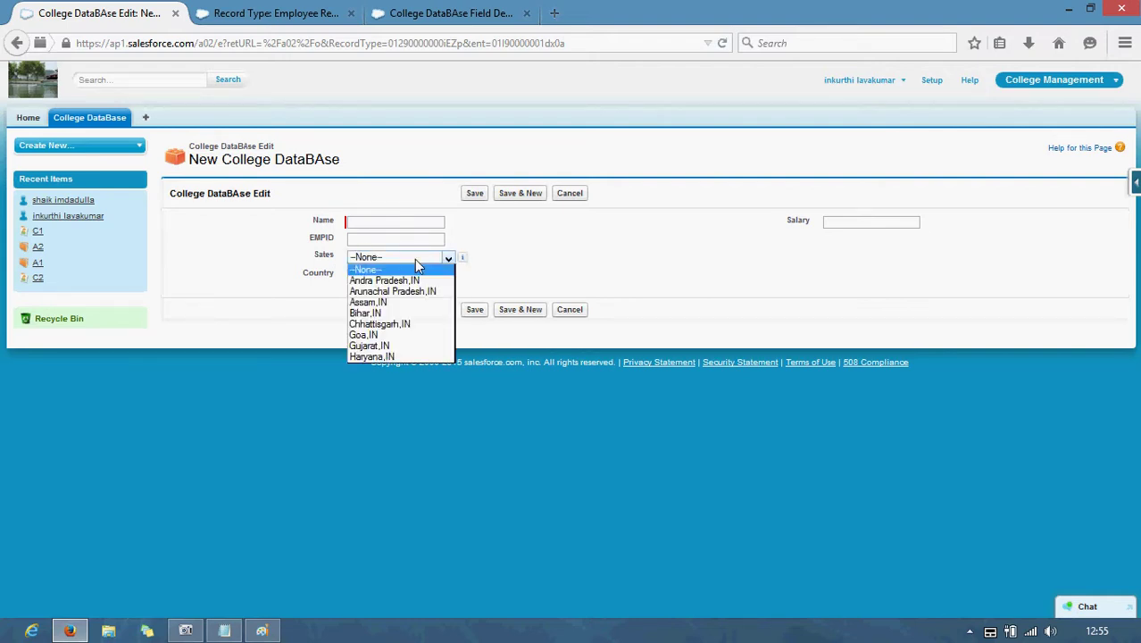
left_click(398, 312)
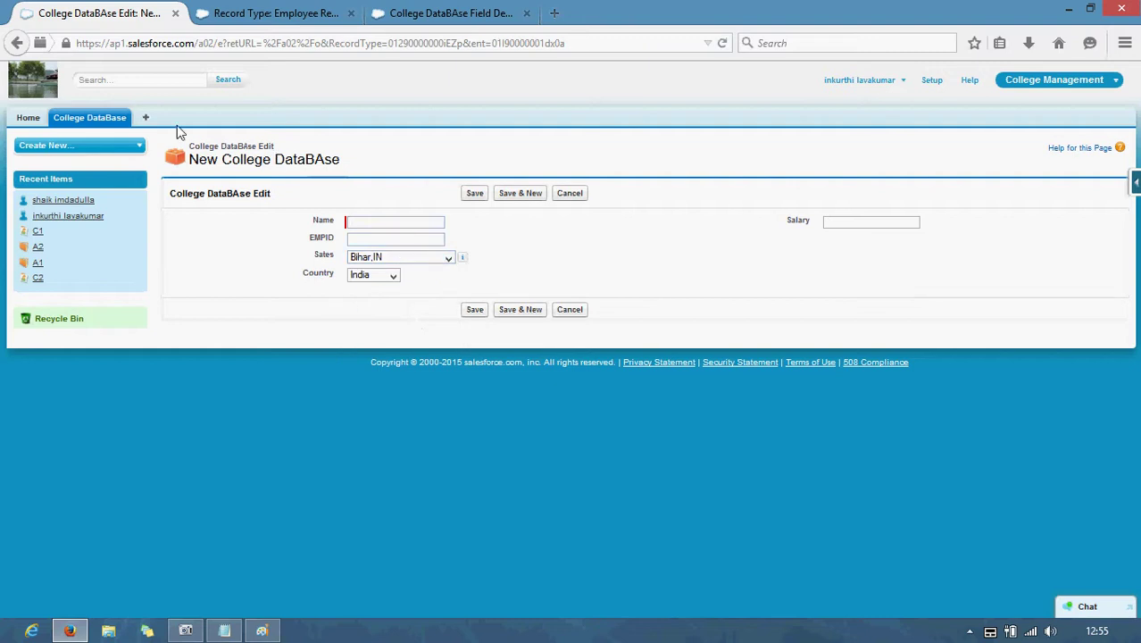
- Open a new Student Record entry form in the second browser tab and compare its fields with the Employee Record form
left_click(255, 13)
left_click(101, 125)
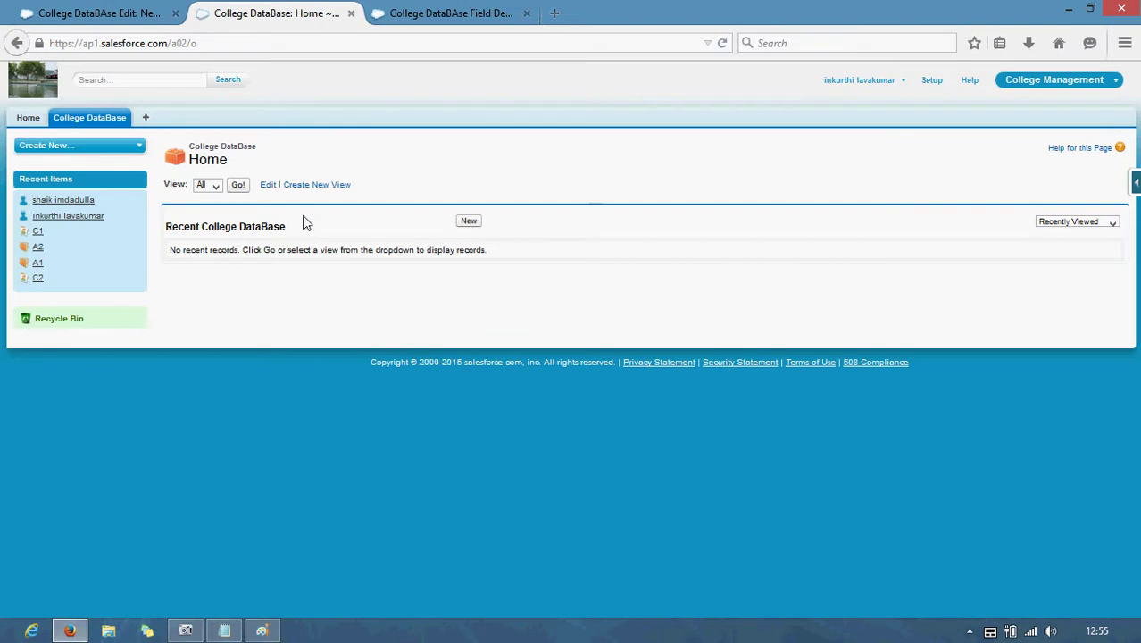
left_click(470, 223)
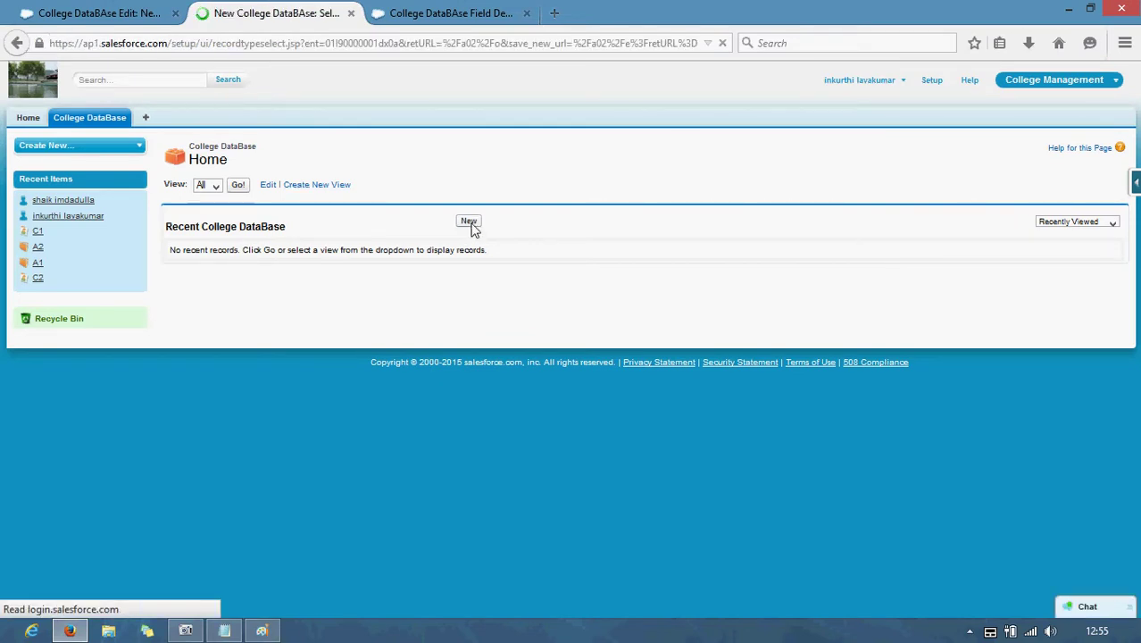
left_click(433, 243)
left_click(392, 267)
left_click(483, 278)
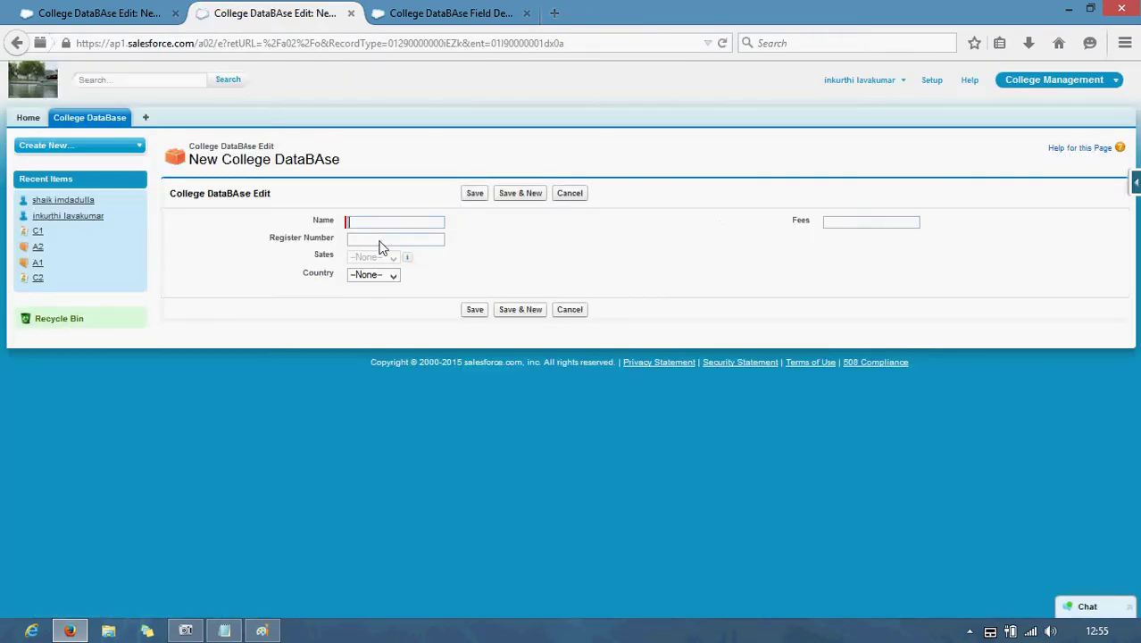
left_click(379, 241)
left_click(107, 13)
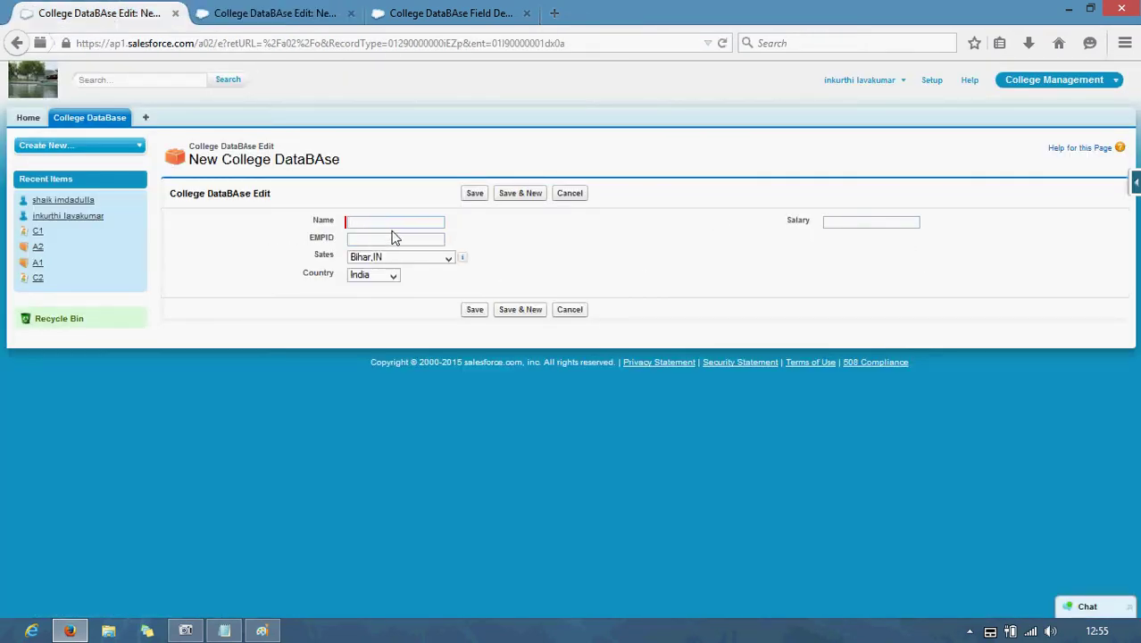
left_click(259, 12)
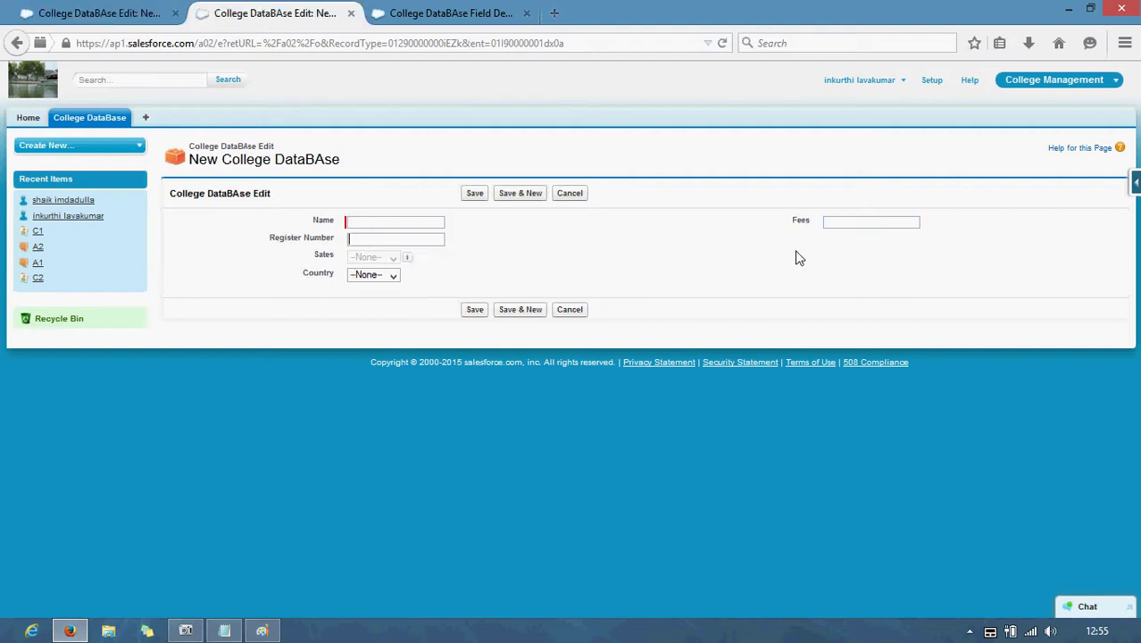
left_click(94, 14)
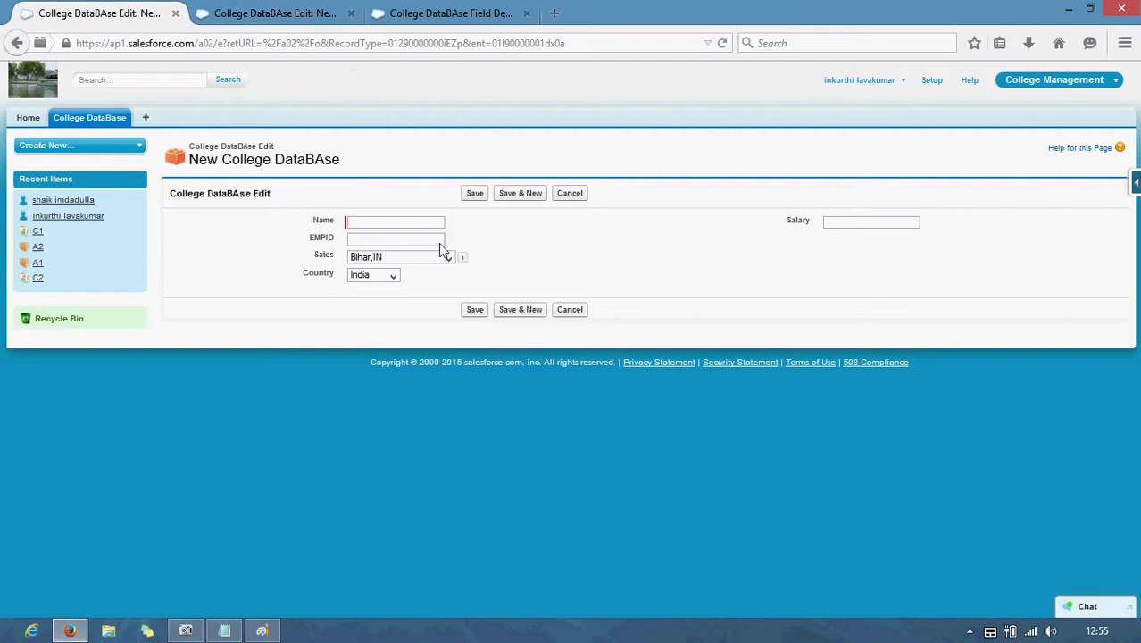
- Enable field history tracking for only the Fees and Salary fields of the College DataBAse object and save the settings
left_click(1136, 183)
left_click(1029, 208)
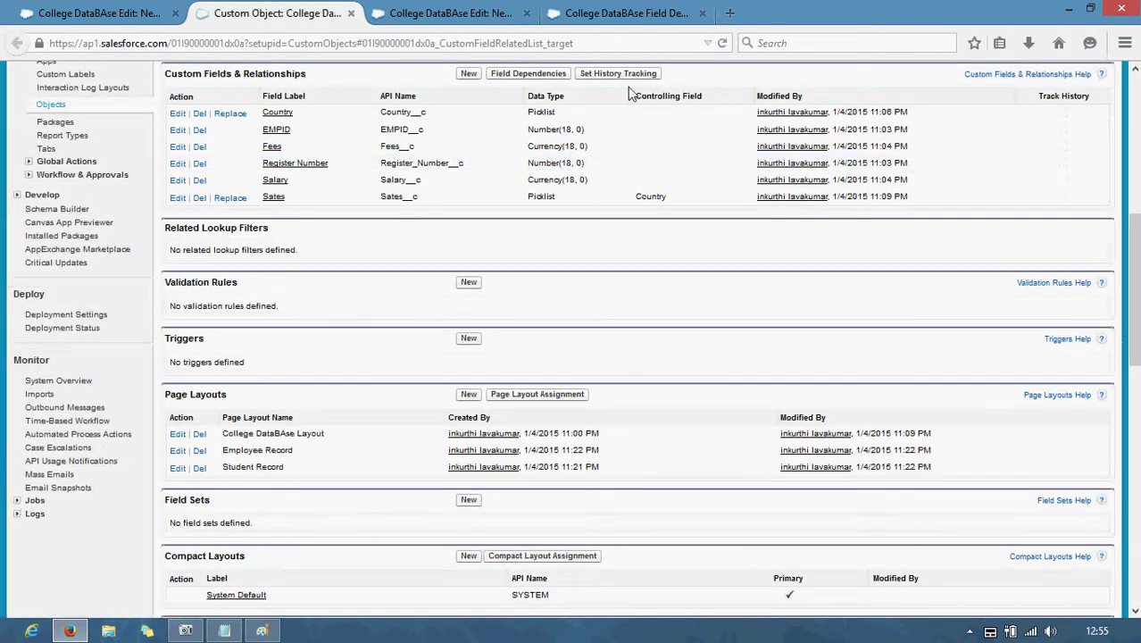
left_click(615, 78)
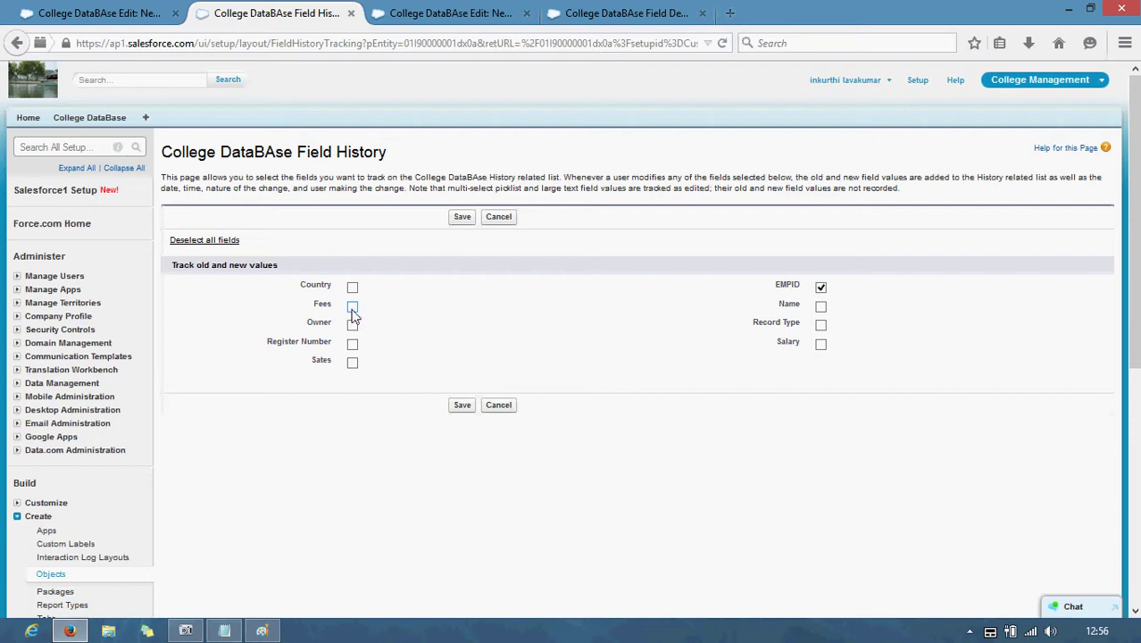
left_click(821, 288)
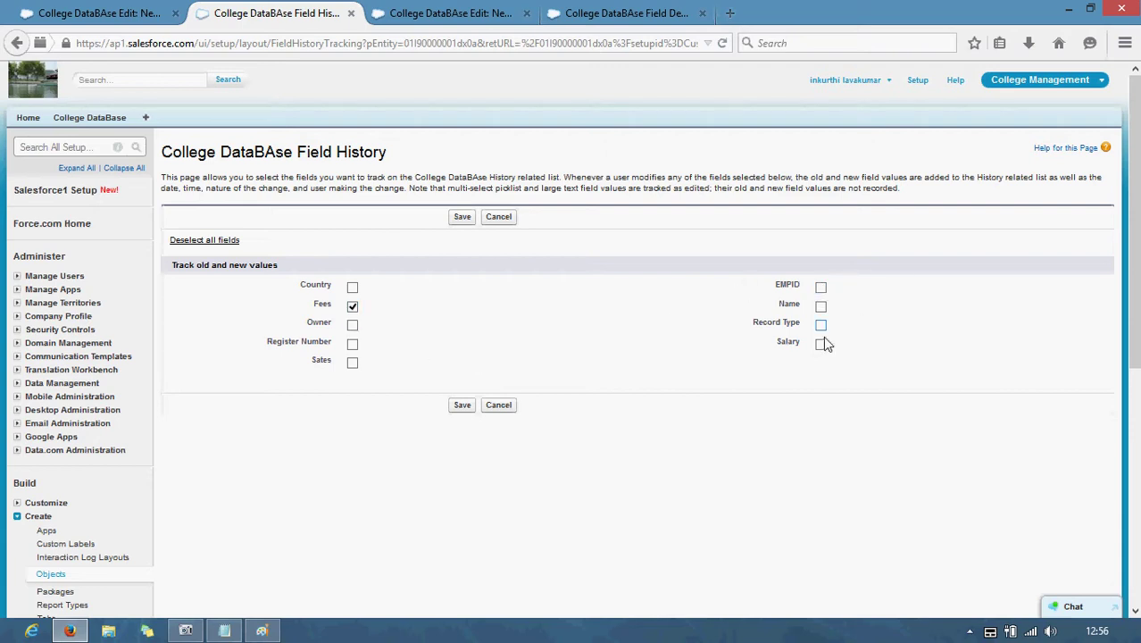
left_click(463, 407)
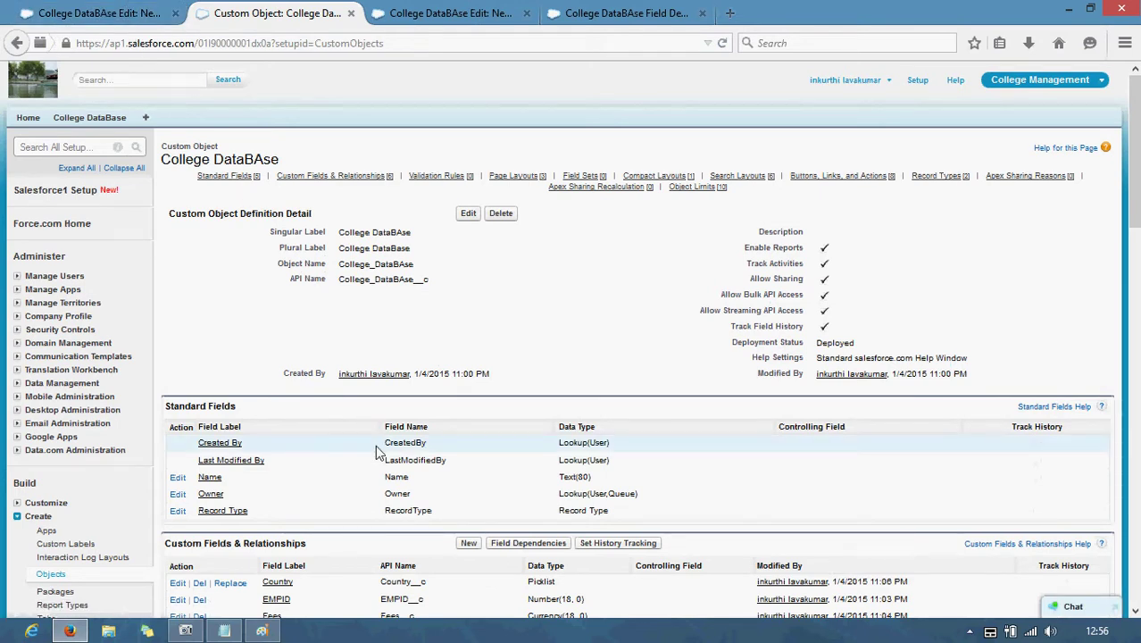
- Examine the College DataBAse object definition, checking history tracking on its custom fields and its record types
scroll(375, 444, "down", 4)
scroll(375, 445, "up", 4)
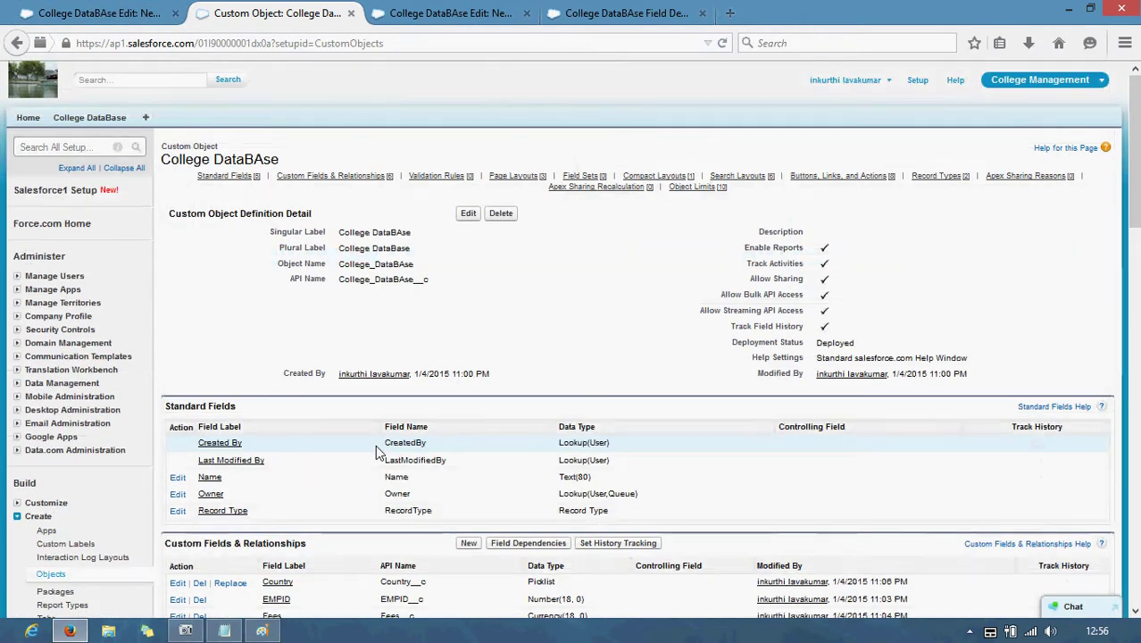
scroll(380, 447, "down", 3)
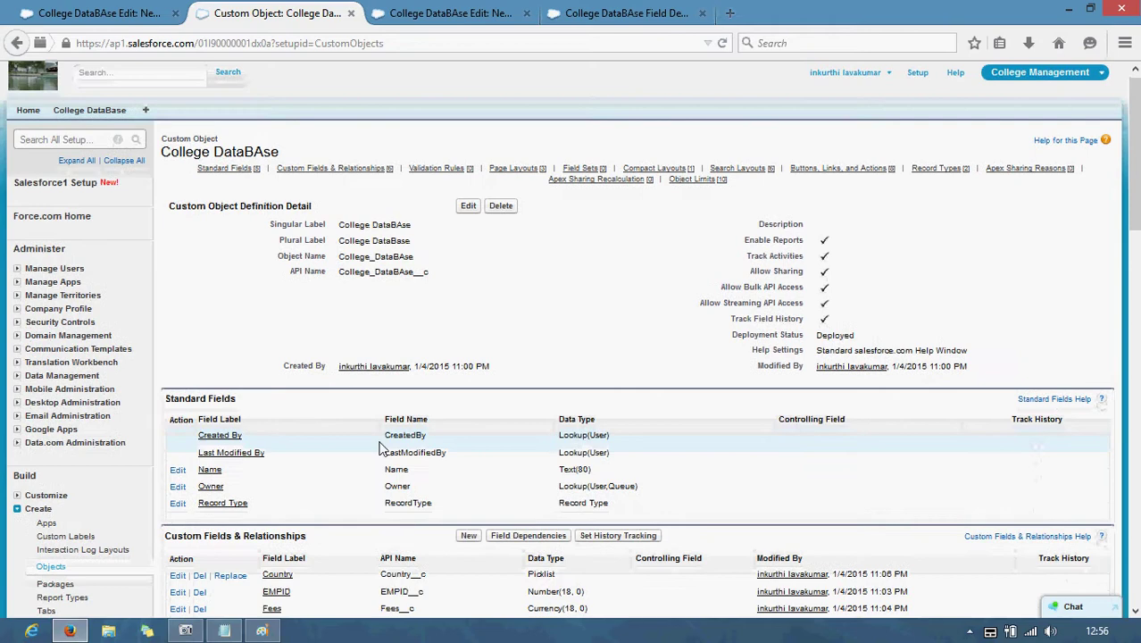
scroll(379, 446, "up", 3)
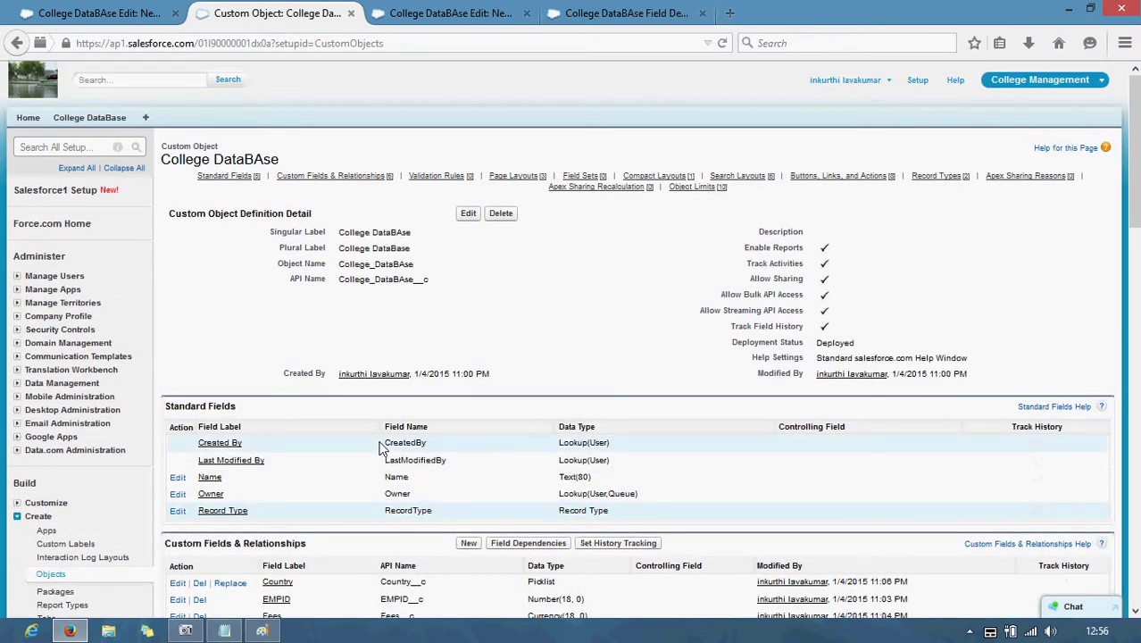
scroll(384, 442, "down", 3)
scroll(384, 435, "down", 5)
scroll(384, 434, "down", 3)
left_click(99, 13)
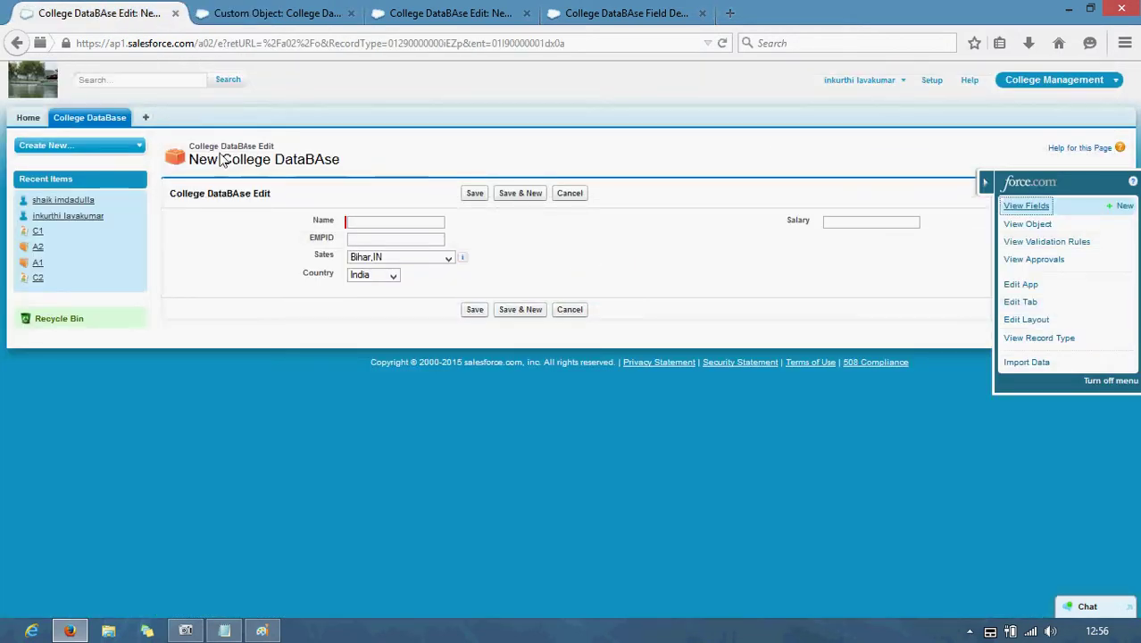
left_click(100, 120)
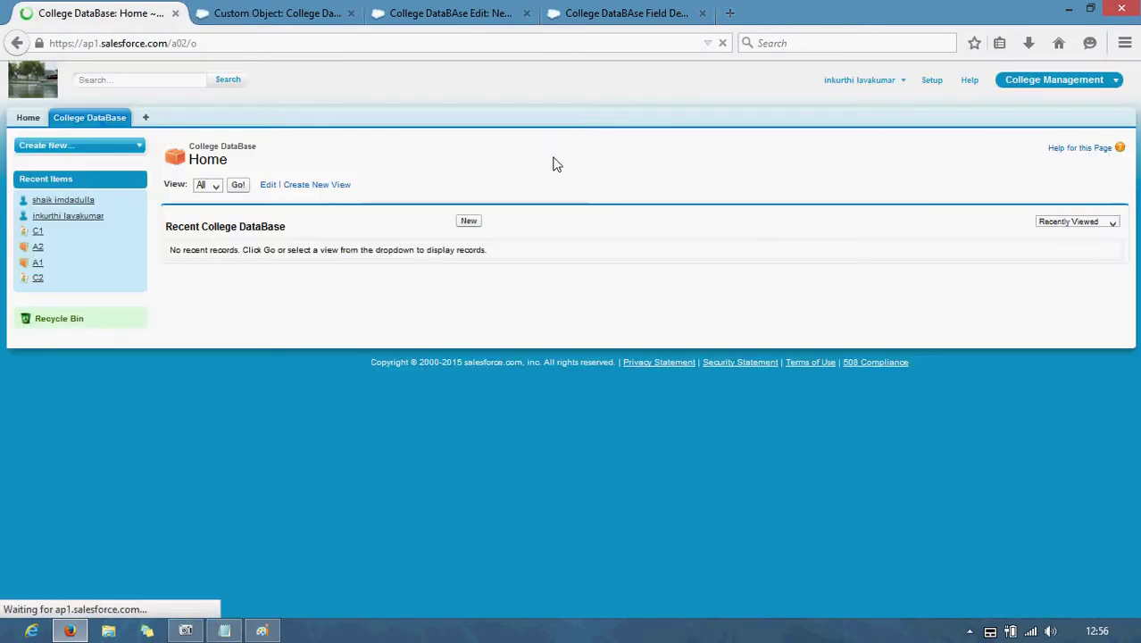
left_click(264, 12)
scroll(356, 348, "down", 6)
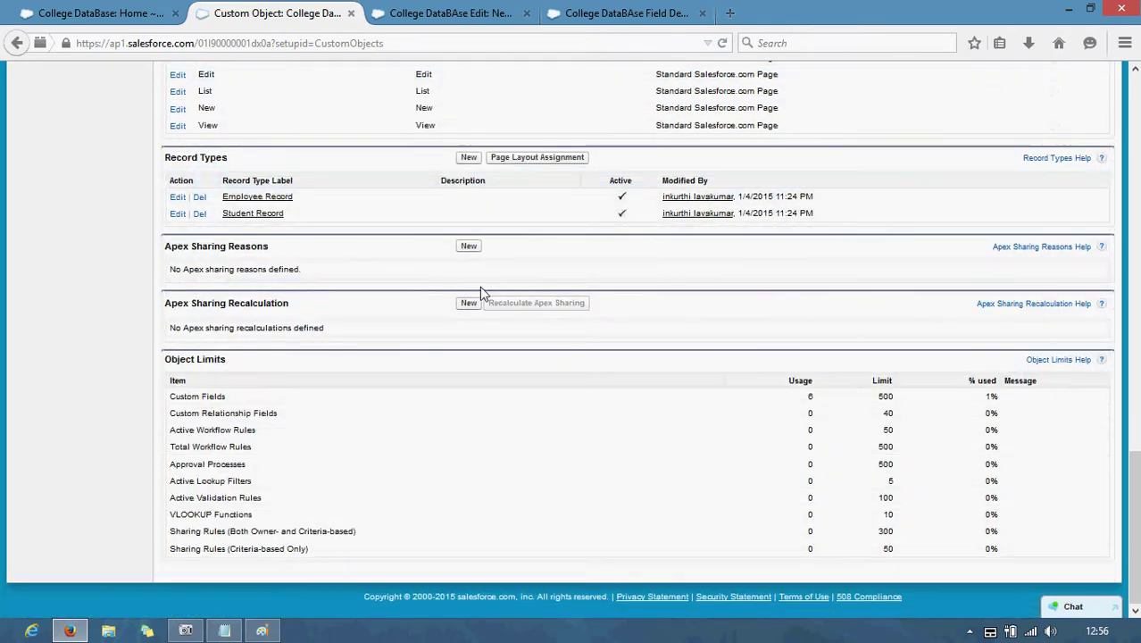
scroll(477, 434, "up", 7)
scroll(476, 434, "up", 15)
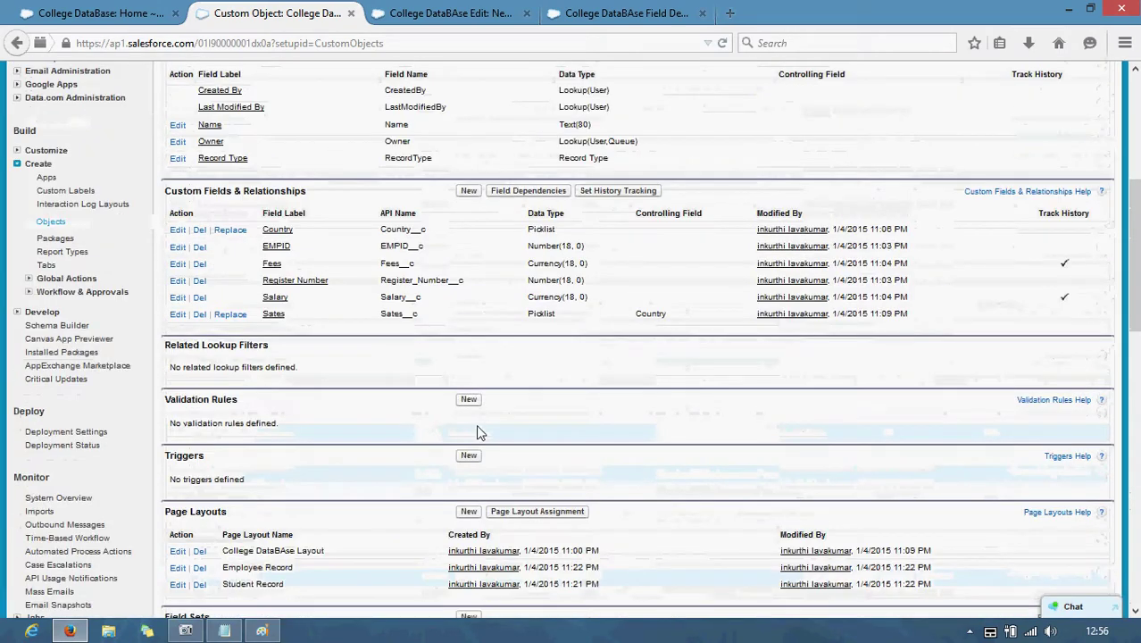
- Start another College DataBAse record with the Student Record record type and continue to its entry form
left_click(99, 12)
left_click(467, 221)
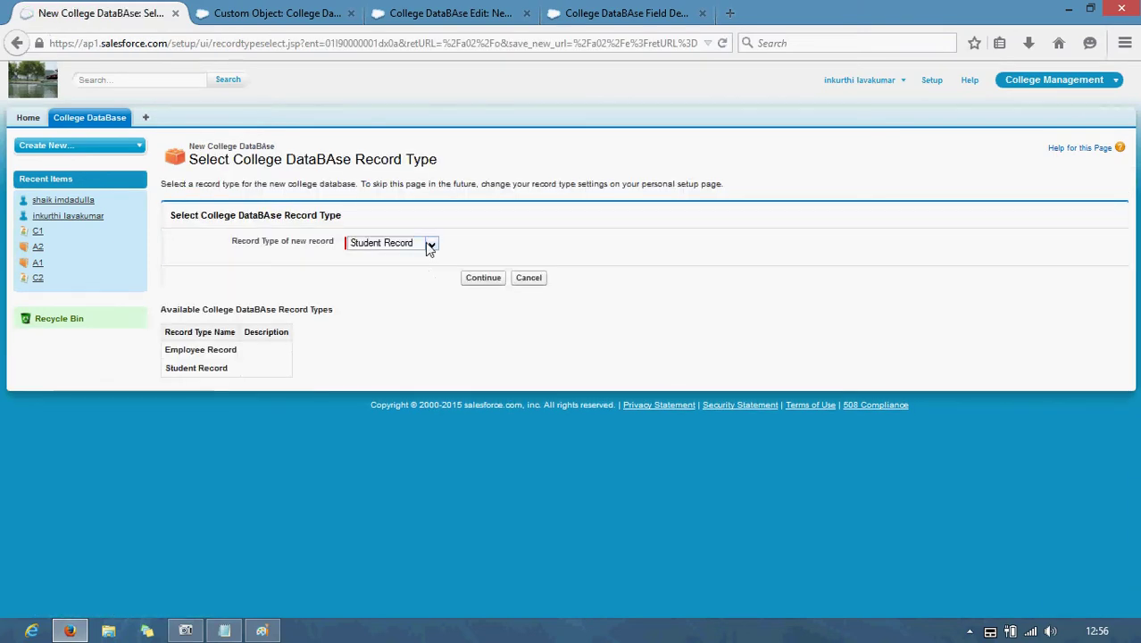
left_click(483, 280)
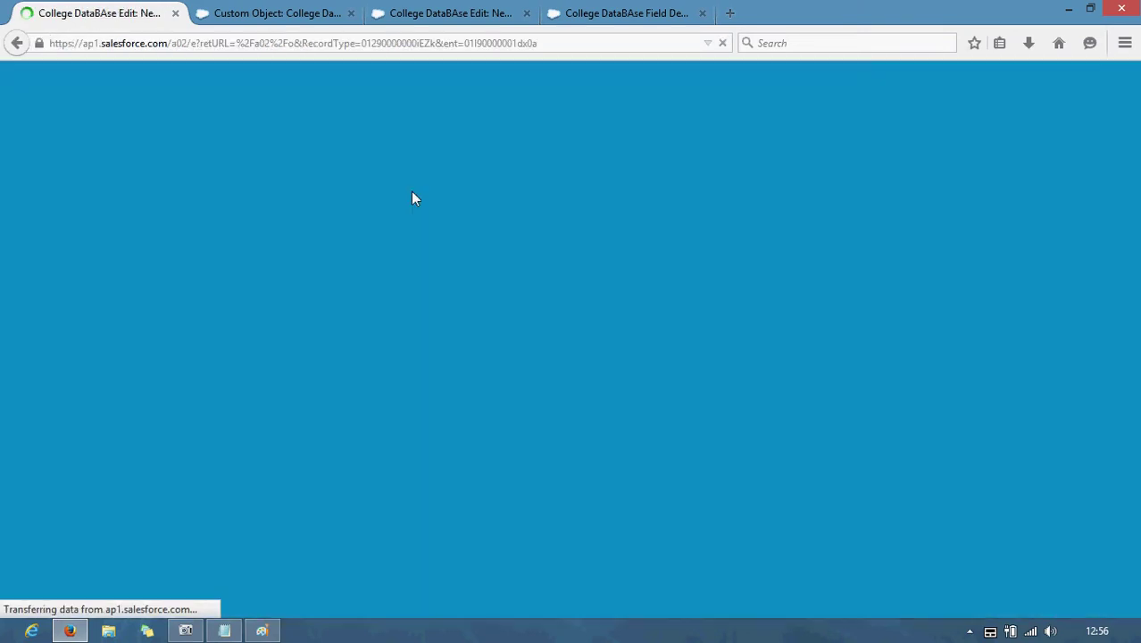
- Fill in the student's name and register number, set fees to 10, country to India and state to Andra Pradesh,IN, and save the record
left_click(397, 223)
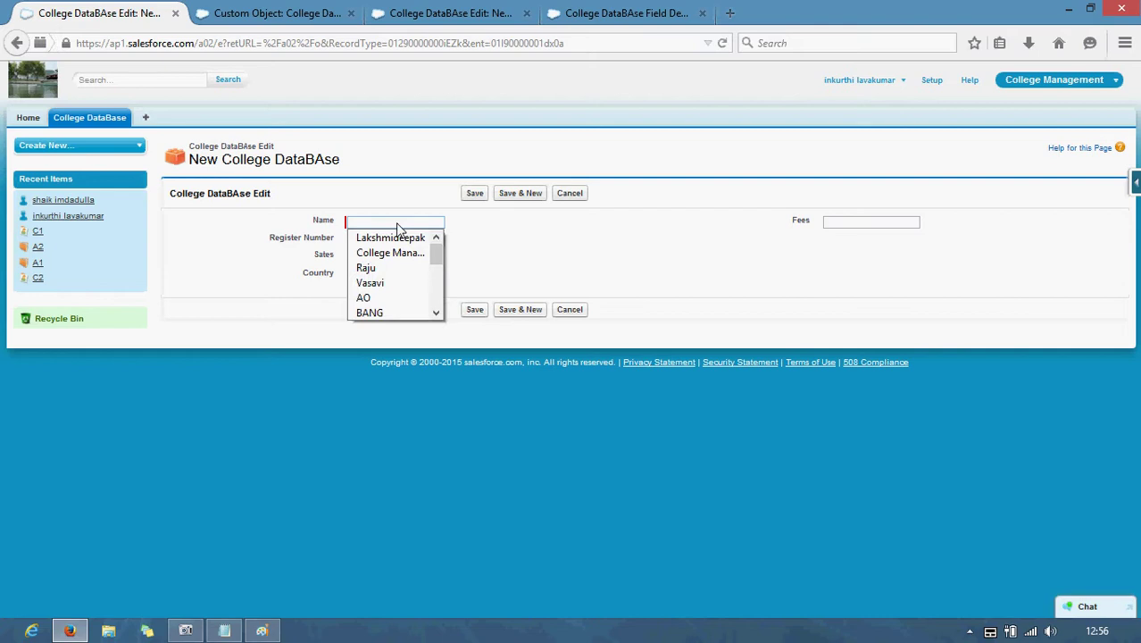
left_click(393, 238)
left_click(390, 241)
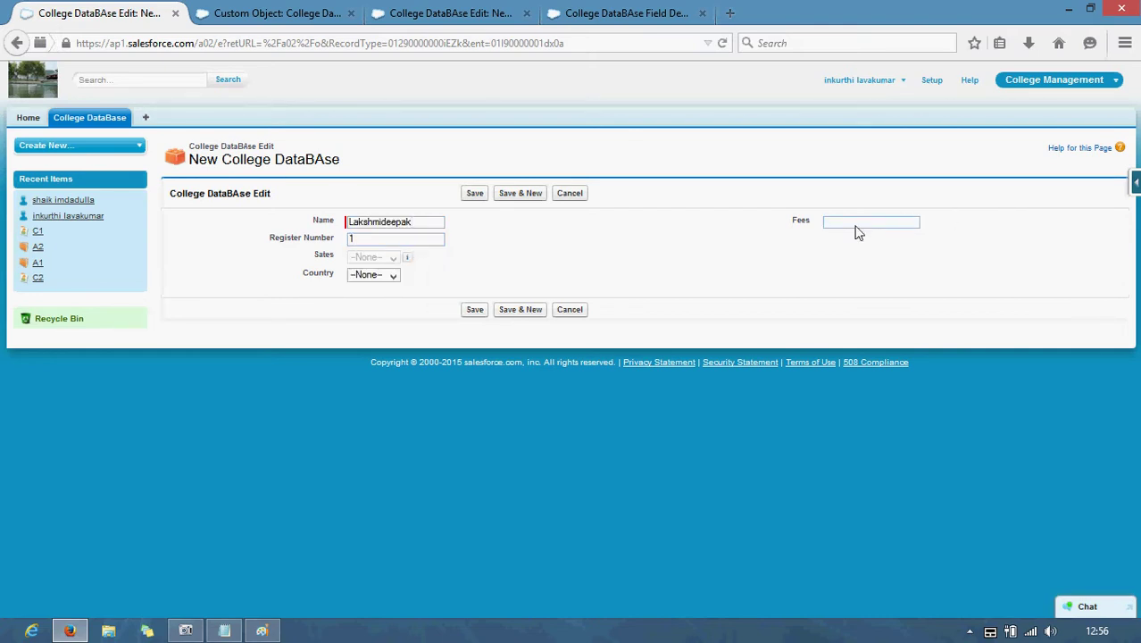
left_click(369, 300)
left_click(448, 258)
left_click(381, 277)
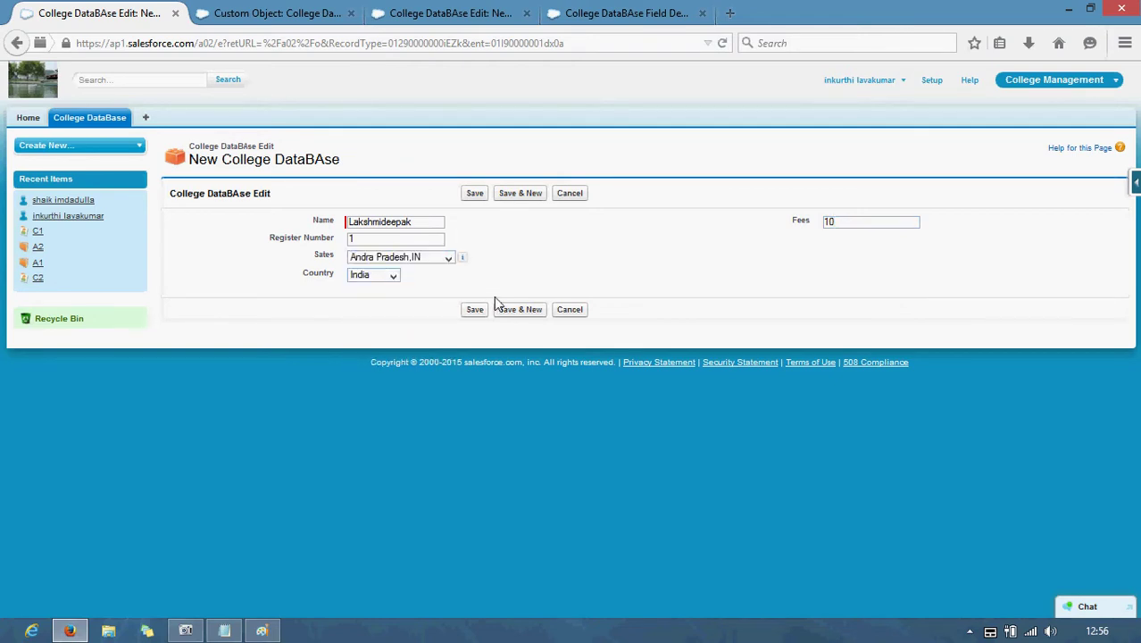
left_click(471, 310)
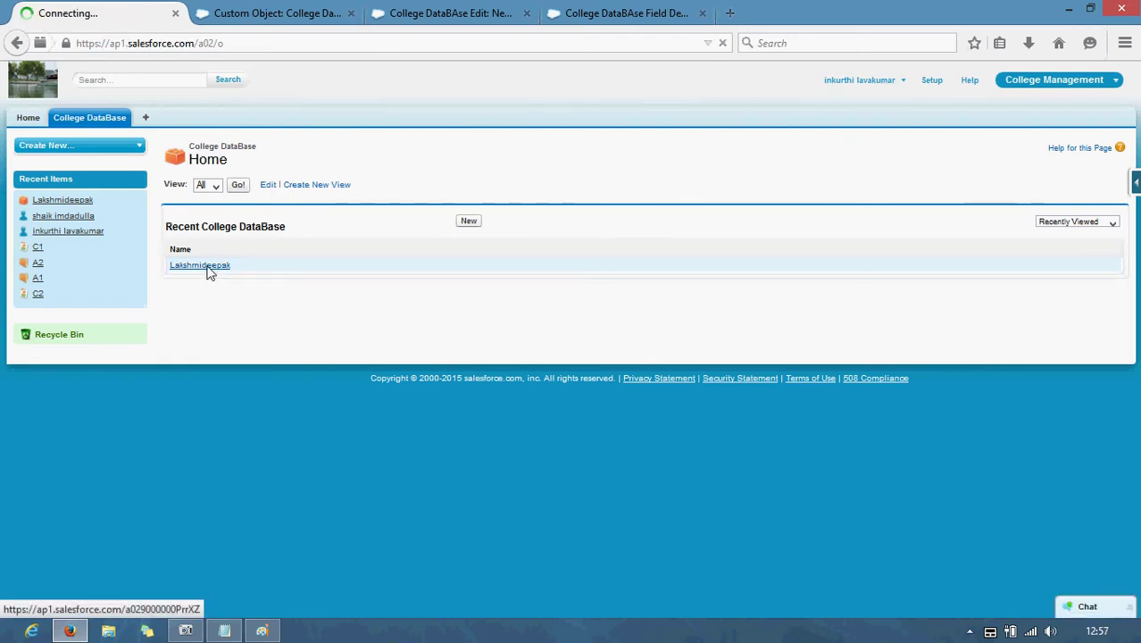
- Open the newly saved student record and check its details against the College DataBAse object definition
left_click(200, 265)
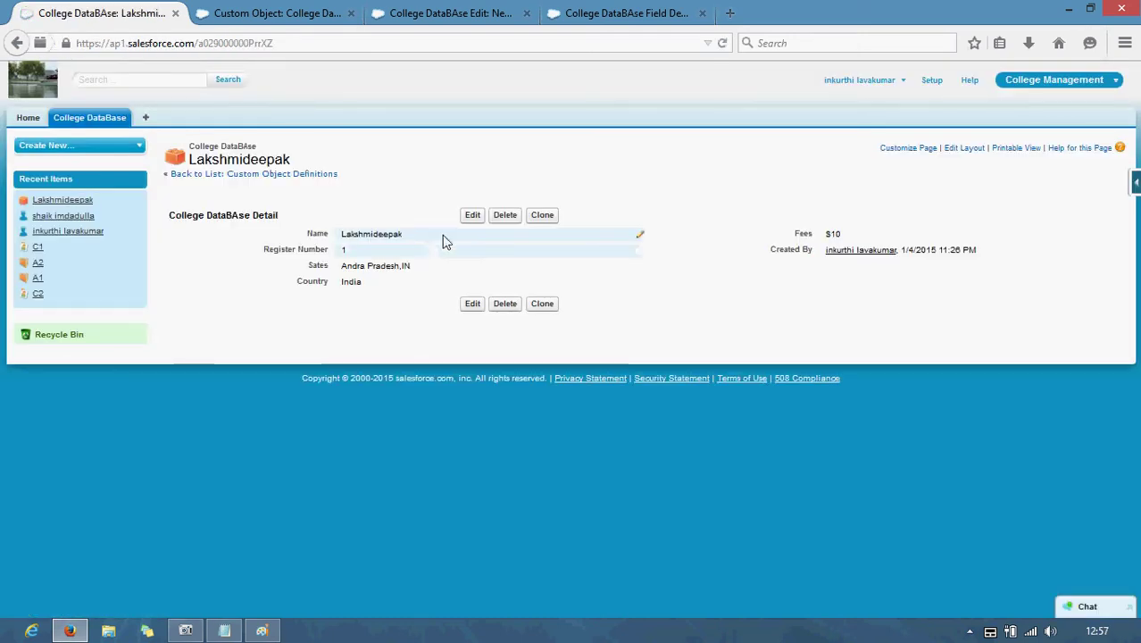
left_click(282, 10)
scroll(461, 411, "down", 15)
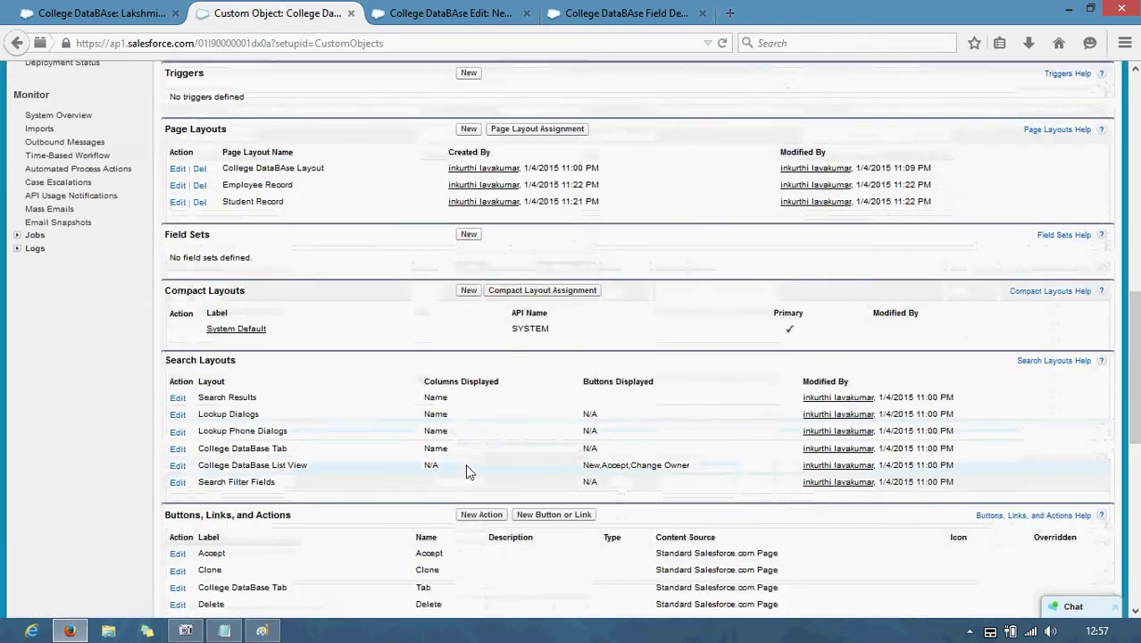
scroll(469, 471, "up", 15)
- Open the Student Record page layout for editing from the student record and display the related lists available to add
left_click(120, 11)
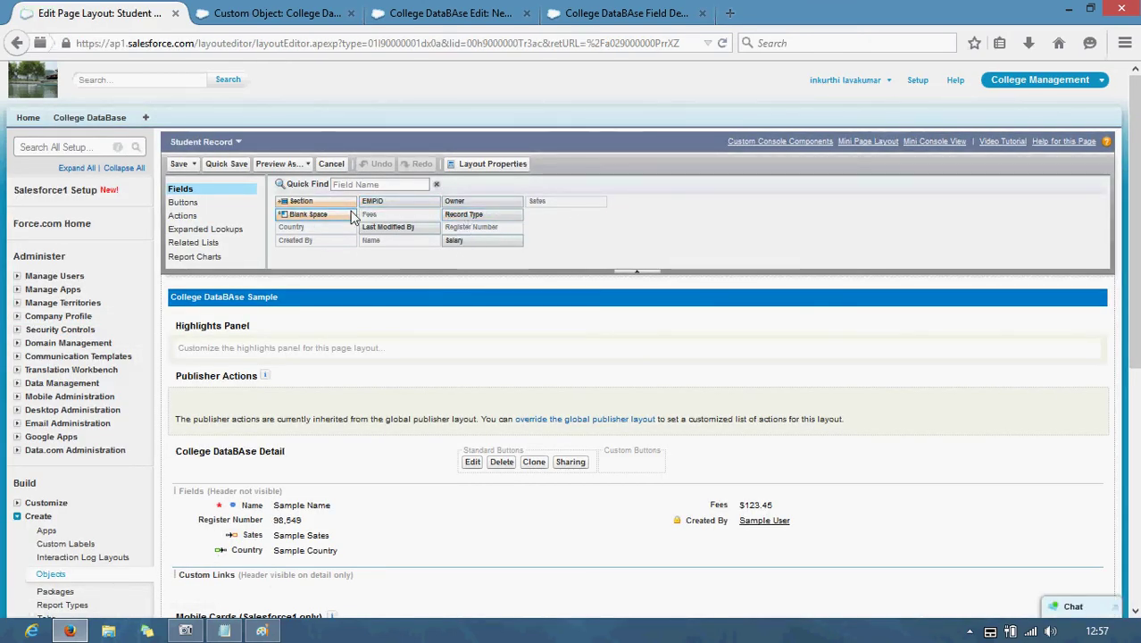
left_click(222, 243)
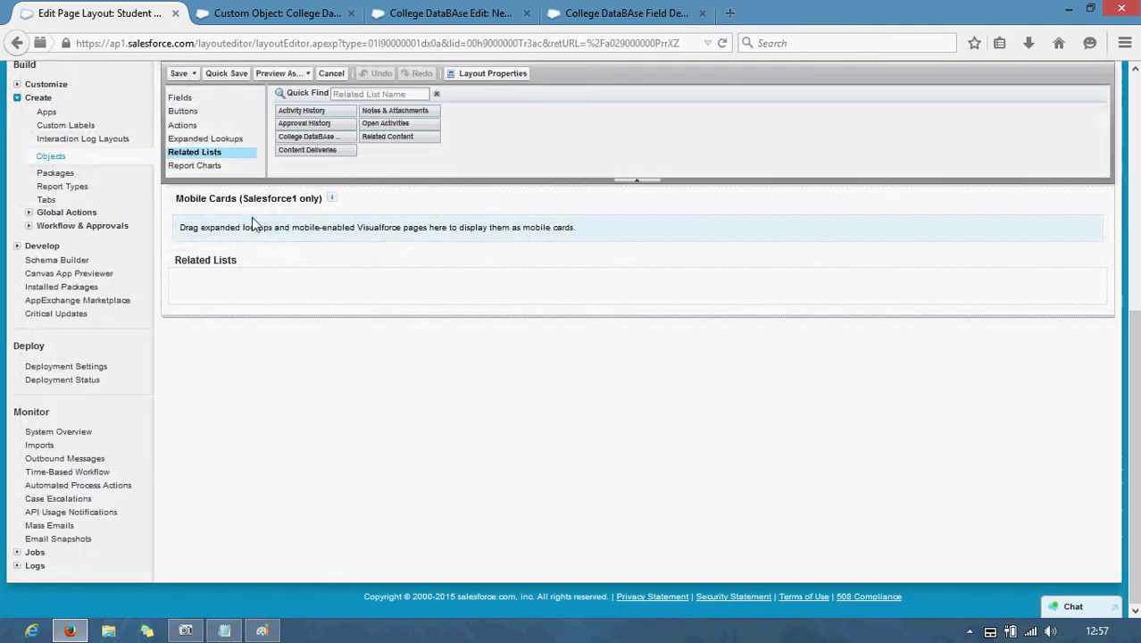
scroll(286, 236, "up", 4)
scroll(330, 255, "up", 3)
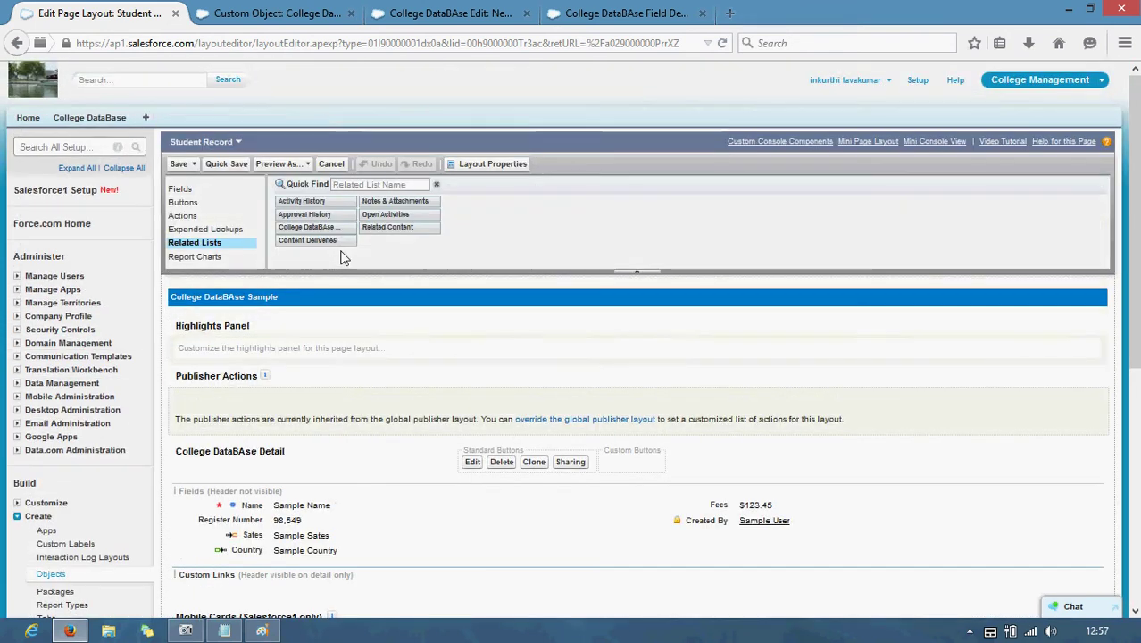